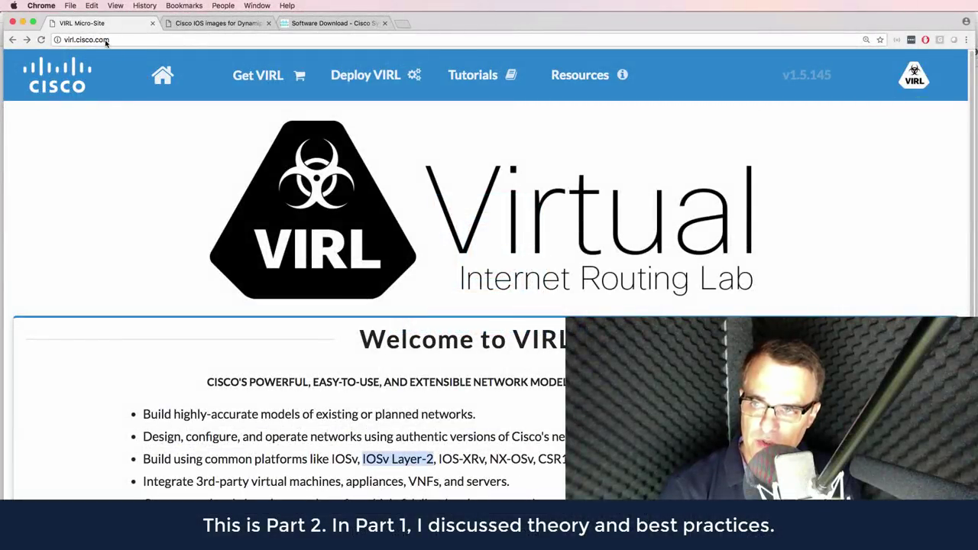
- Visit the Get VIRL page, then sign in to the store with the saved account details
{"action": "left_click", "coordinate": [106, 41]}
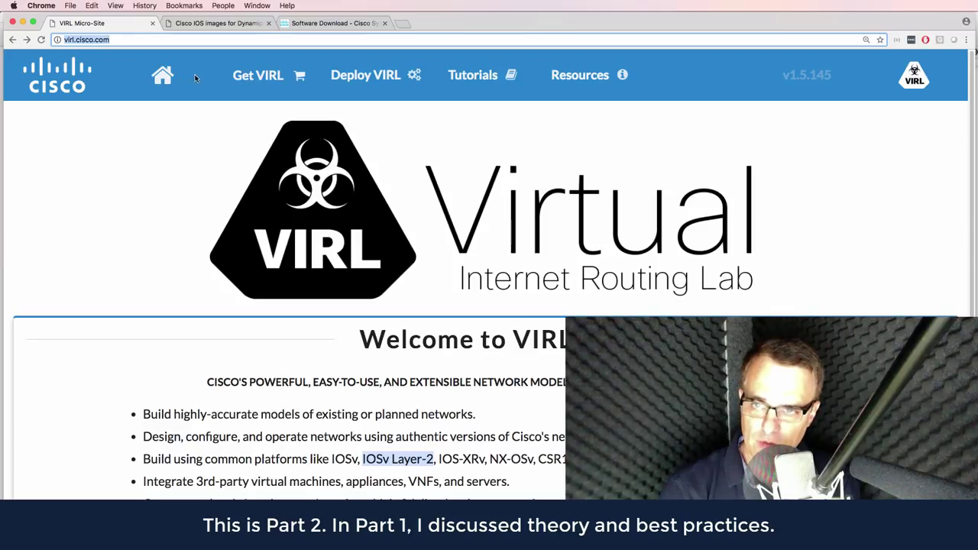
{"action": "left_click", "coordinate": [258, 76]}
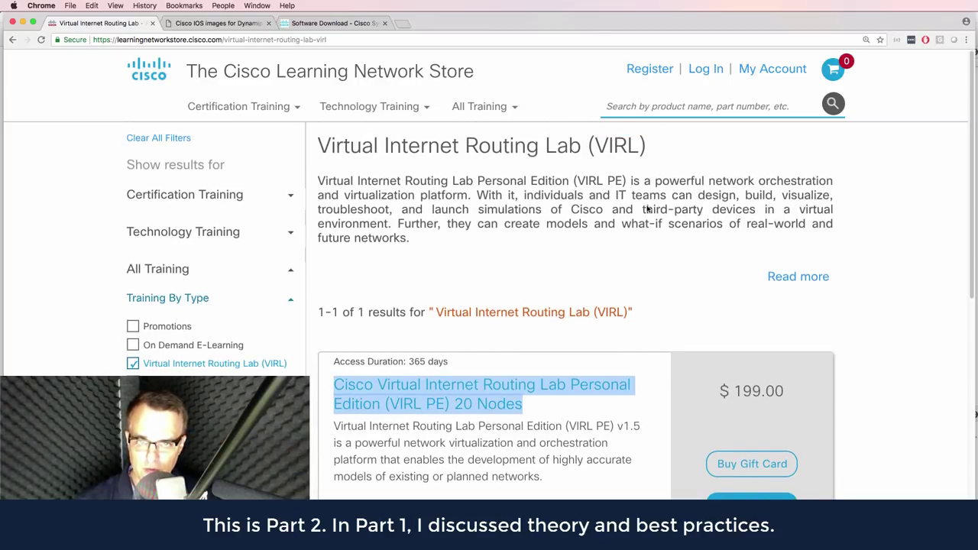
{"action": "left_click", "coordinate": [704, 73]}
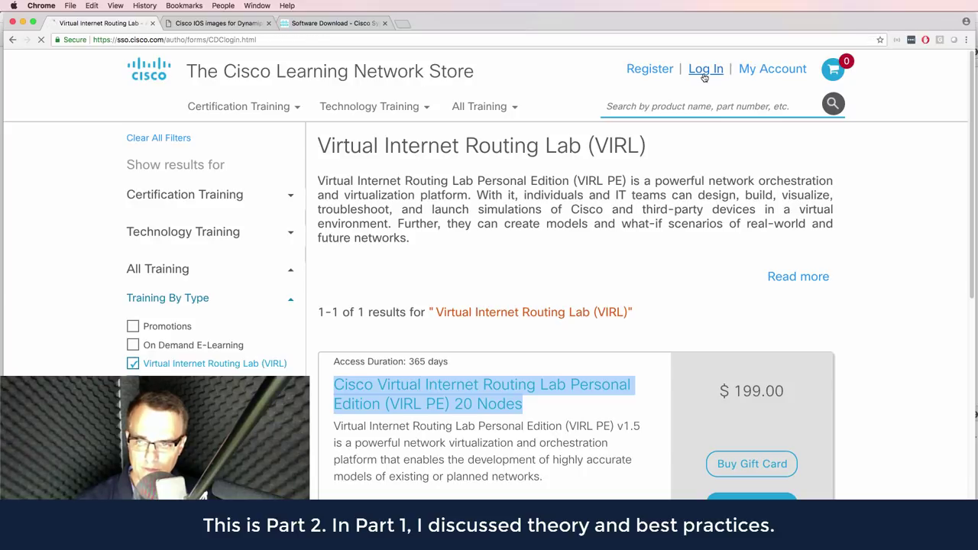
{"action": "key", "text": "Tab"}
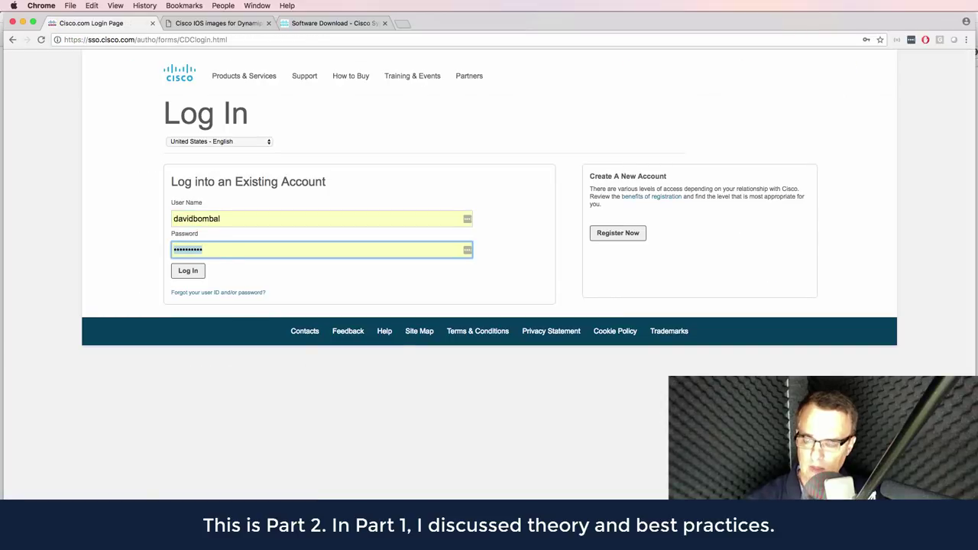
{"action": "left_click", "coordinate": [190, 271]}
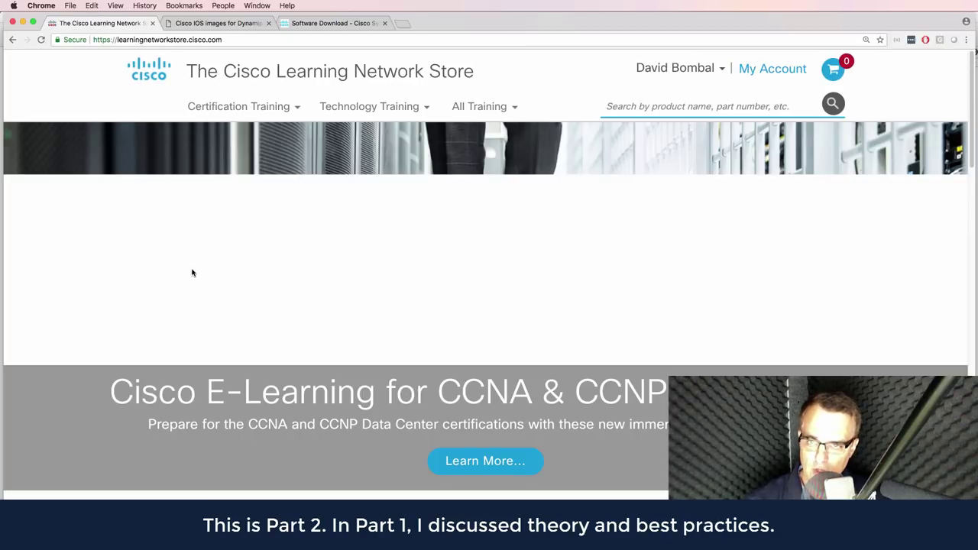
- Open the account's order list and highlight the VIRL licence's valid-until date
{"action": "left_click", "coordinate": [757, 70]}
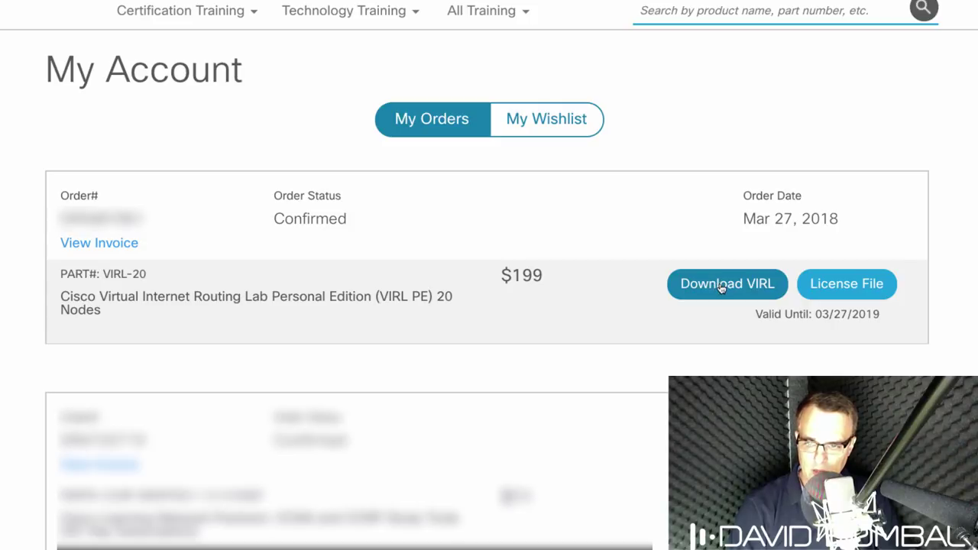
{"action": "left_click_drag", "start_coordinate": [880, 314], "coordinate": [752, 314]}
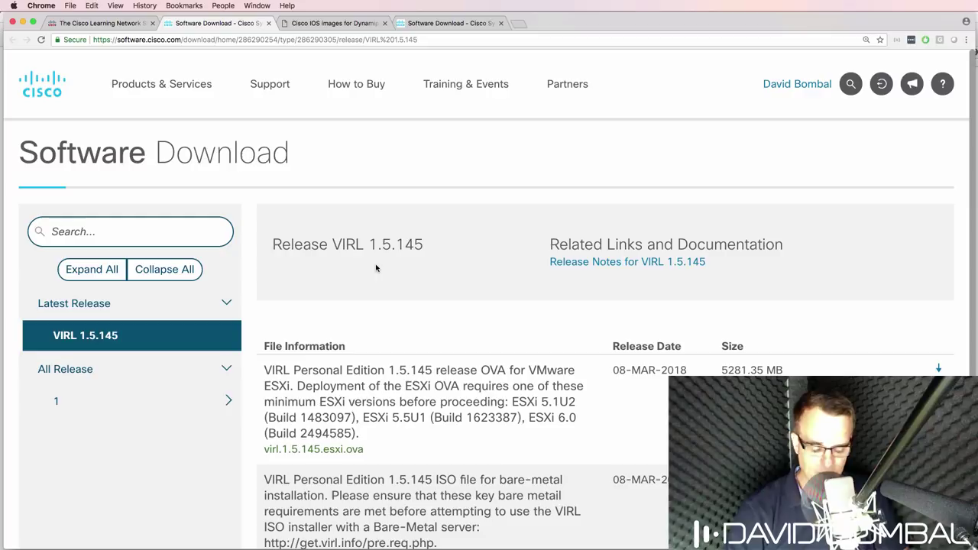
- Adjust the page zoom and expand every release entry in the download tree
{"action": "key", "text": "ctrl+0"}
{"action": "mouse_move", "coordinate": [375, 267]}
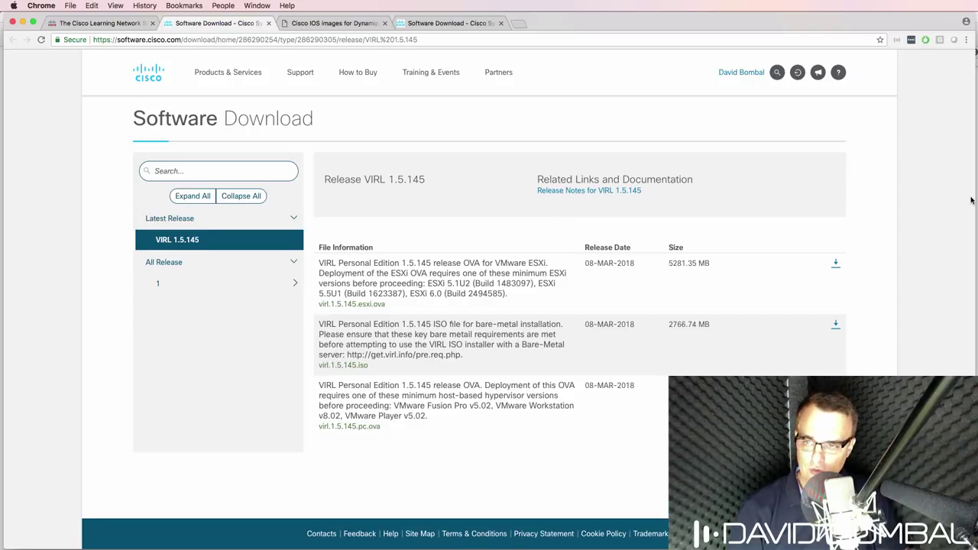
{"action": "key", "text": "super+equal"}
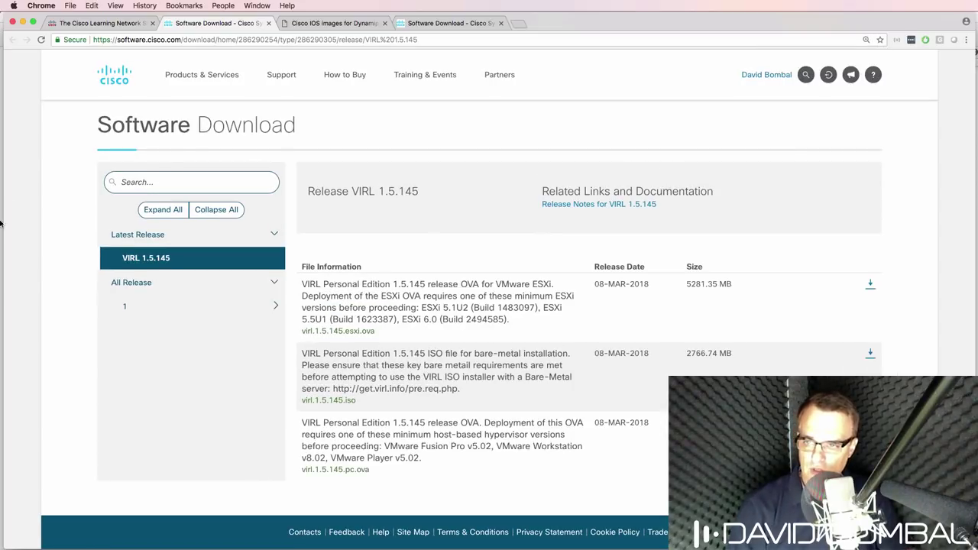
{"action": "left_click", "coordinate": [164, 210]}
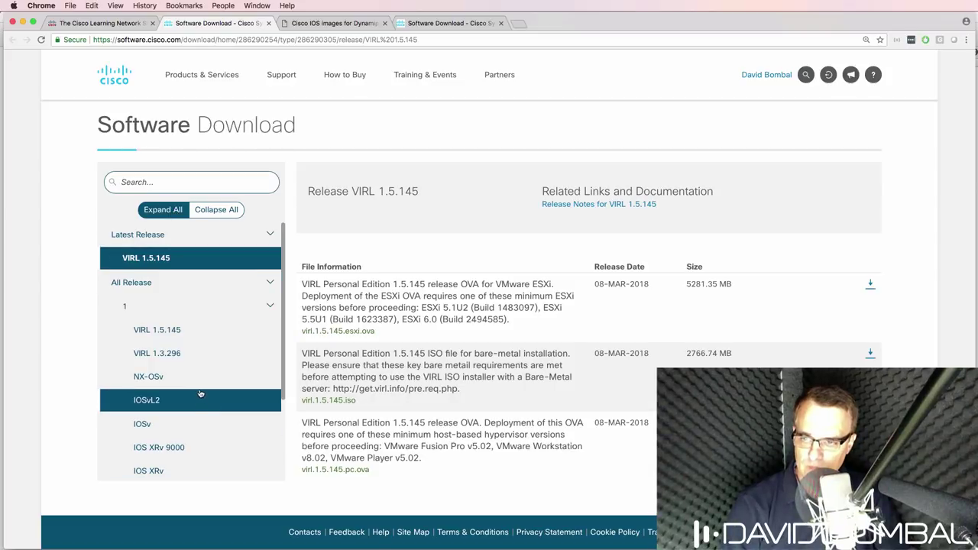
{"action": "key", "text": "super+minus"}
{"action": "key", "text": "super+plus"}
{"action": "key", "text": "super+plus"}
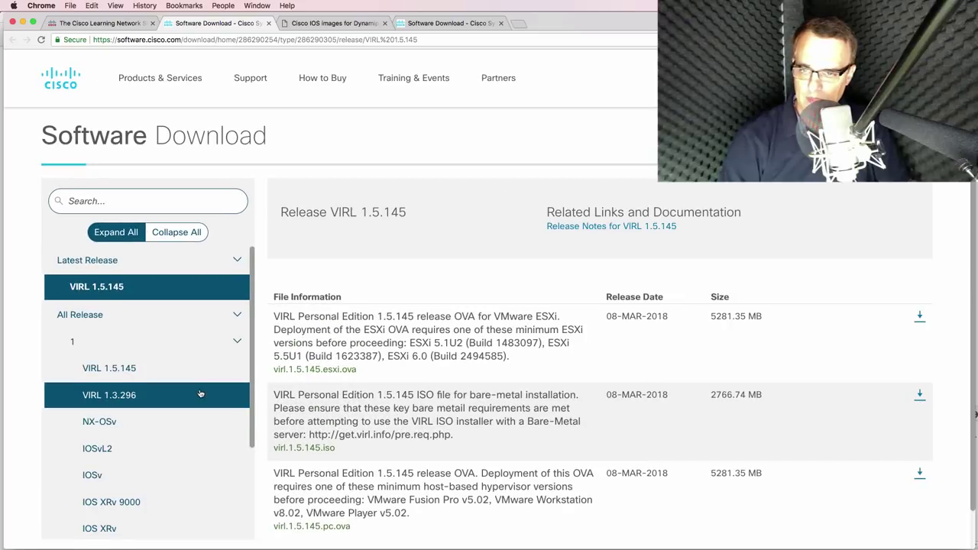
- Show the IOSvL2 release files and highlight the first 15.2 qcow2 file's name and date
{"action": "scroll", "coordinate": [200, 389], "scroll_direction": "down", "scroll_amount": 1}
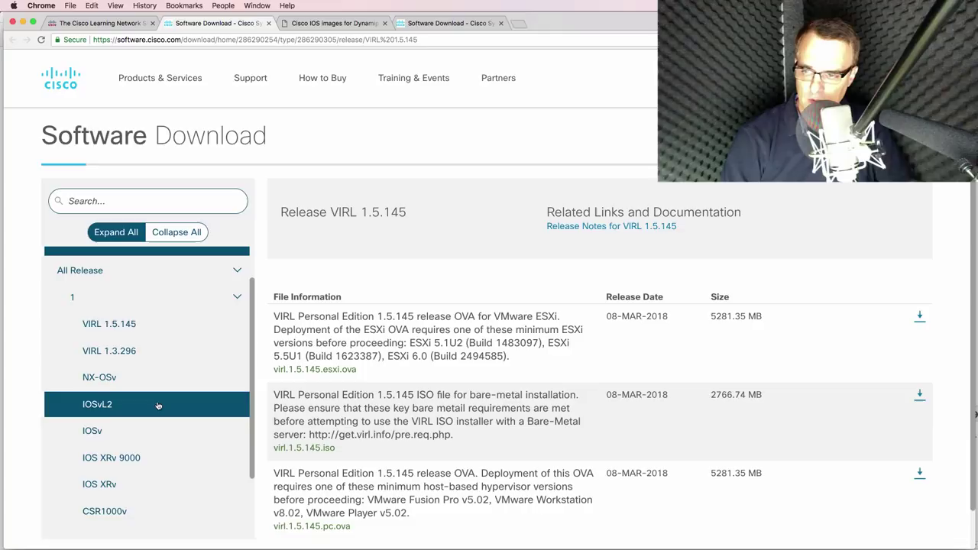
{"action": "left_click", "coordinate": [140, 431]}
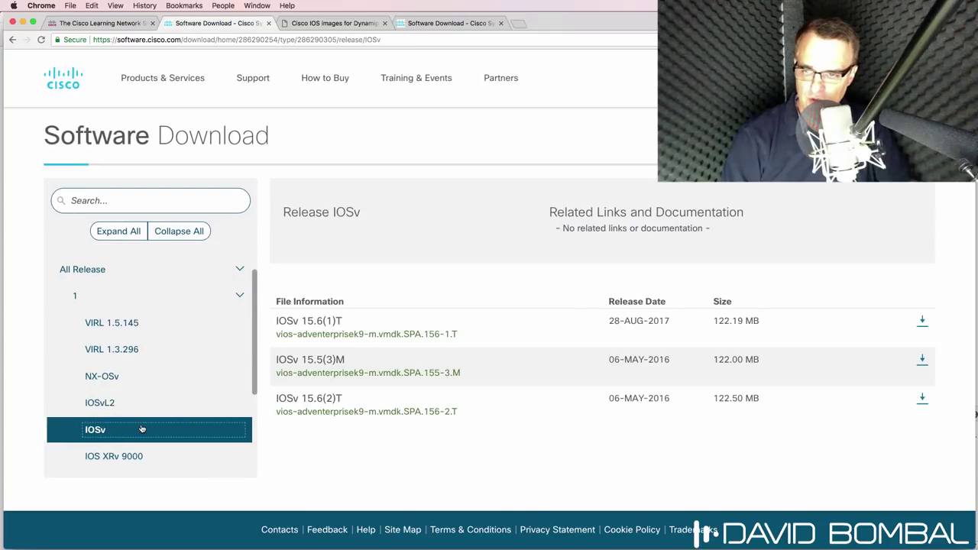
{"action": "left_click", "coordinate": [135, 408]}
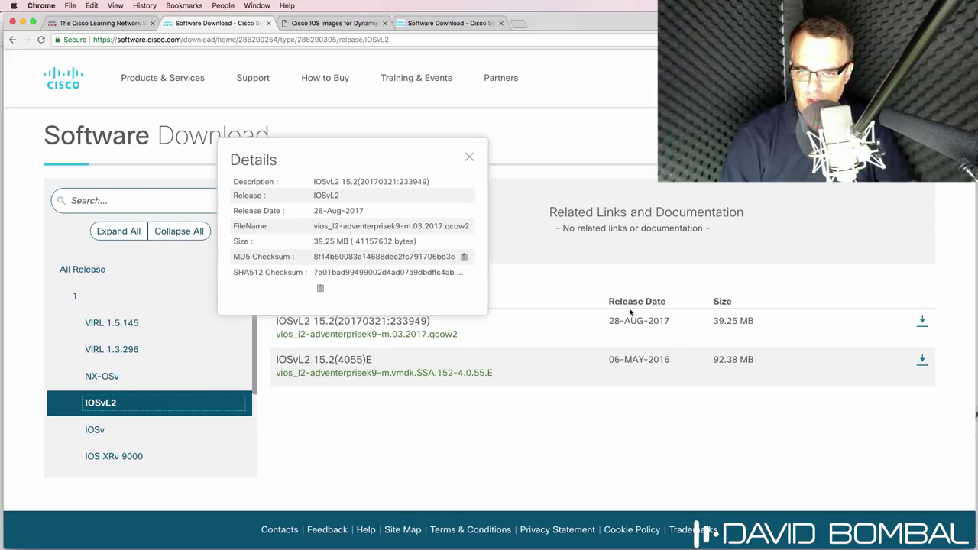
{"action": "left_click_drag", "start_coordinate": [593, 328], "coordinate": [674, 329]}
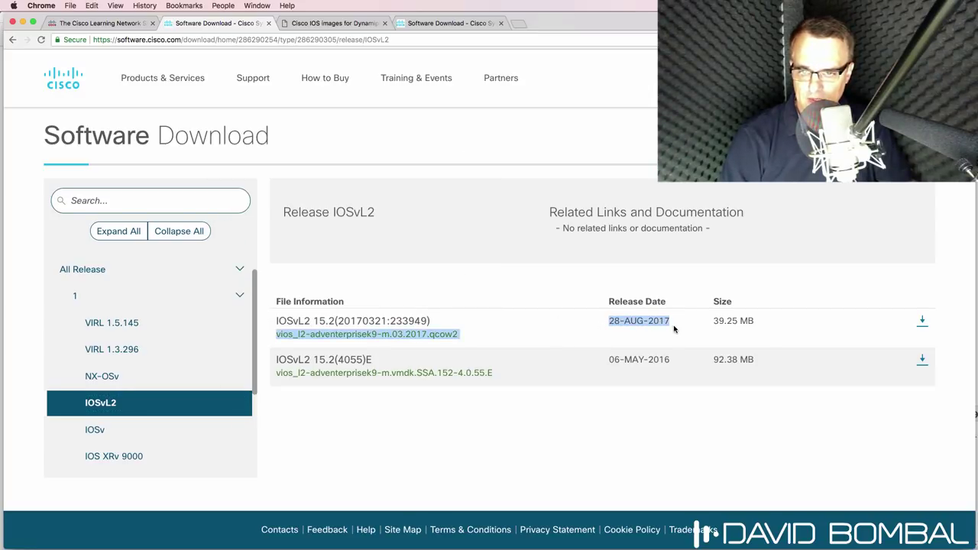
- Download the first IOSvL2 qcow2 and the IOSv 15.6(2)T images, accepting the licence each time
{"action": "left_click", "coordinate": [922, 322]}
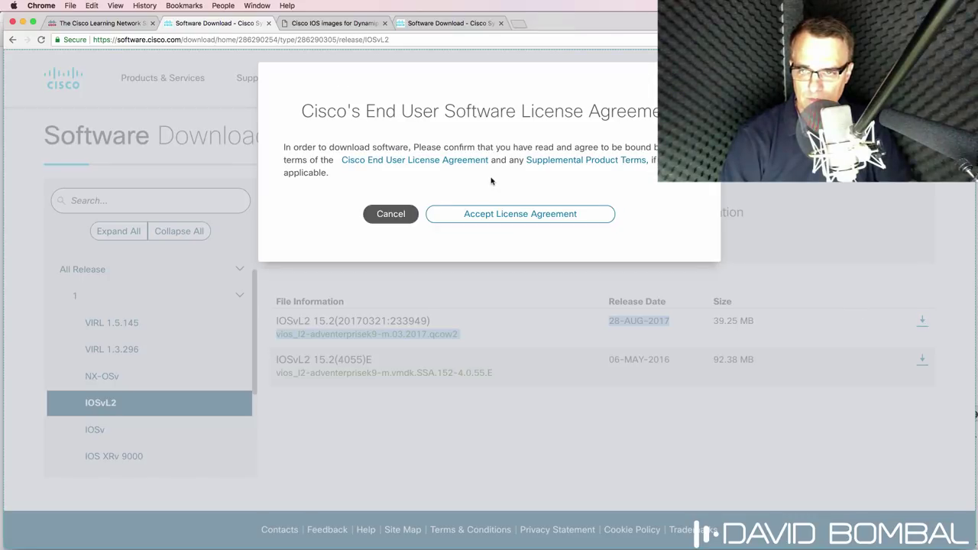
{"action": "left_click", "coordinate": [521, 217]}
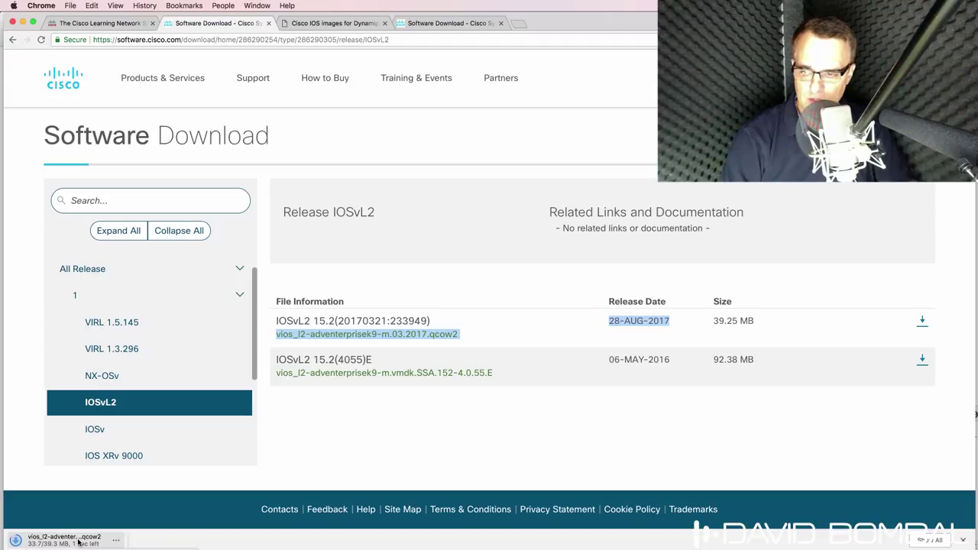
{"action": "left_click", "coordinate": [107, 432]}
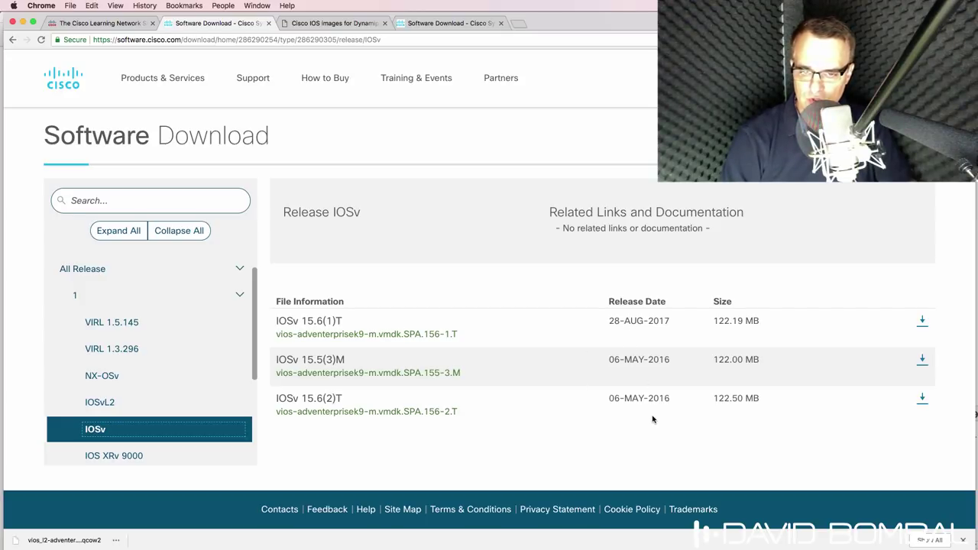
{"action": "mouse_move", "coordinate": [427, 339]}
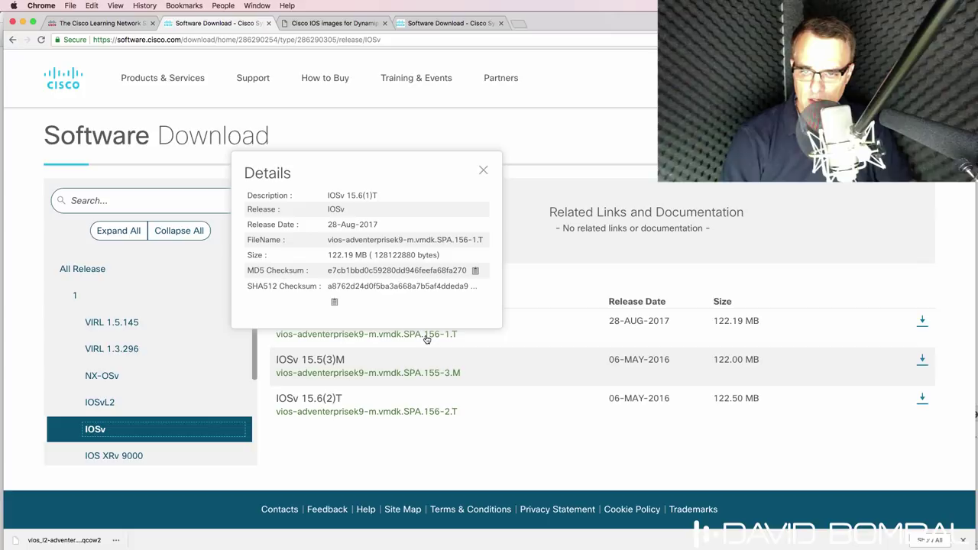
{"action": "mouse_move", "coordinate": [443, 419]}
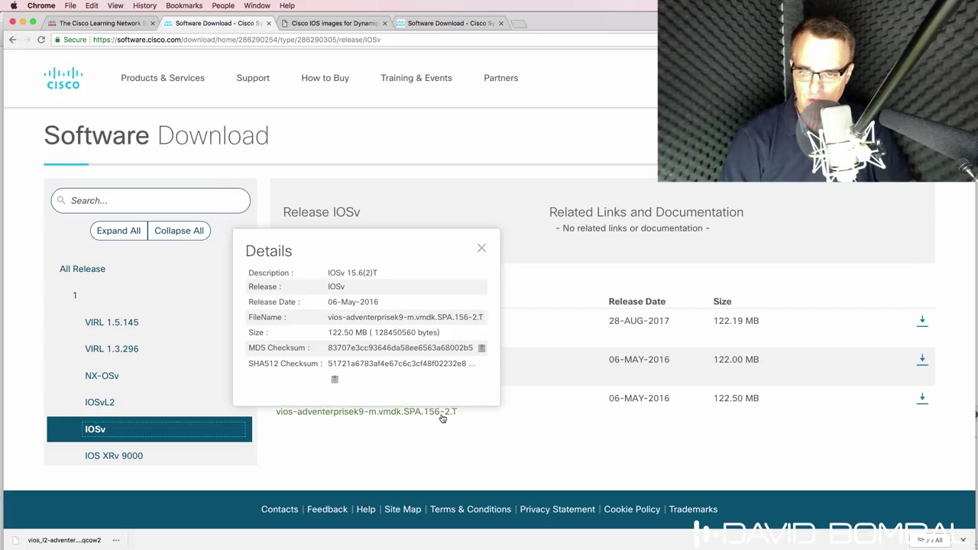
{"action": "left_click", "coordinate": [924, 399]}
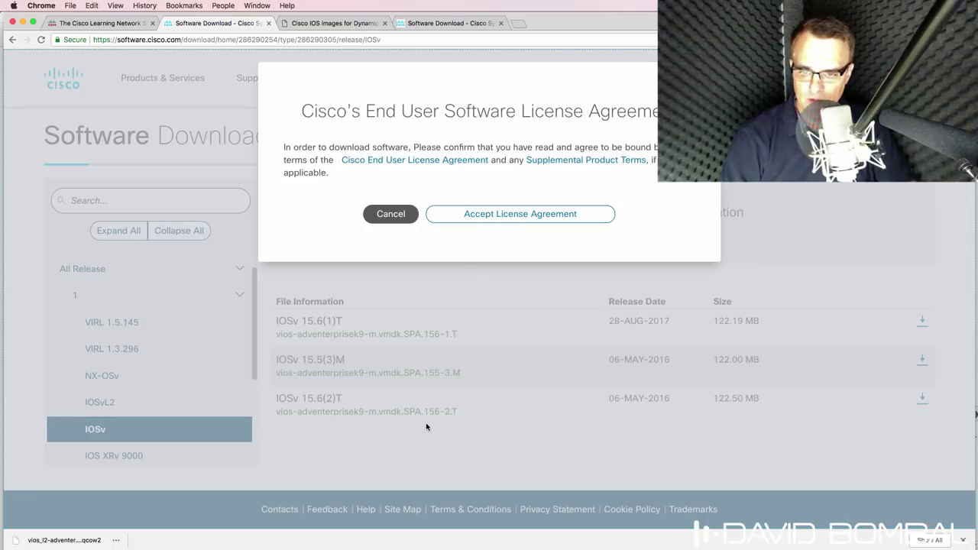
{"action": "left_click", "coordinate": [522, 213]}
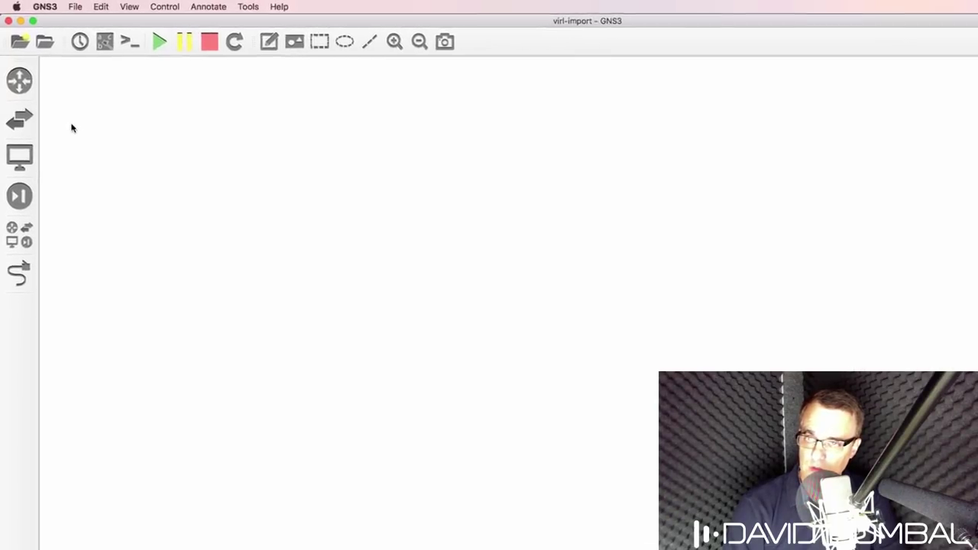
- Filter the Switches list to available appliances and start installing Cisco IOSvL2
{"action": "left_click", "coordinate": [21, 122]}
{"action": "left_click", "coordinate": [111, 82]}
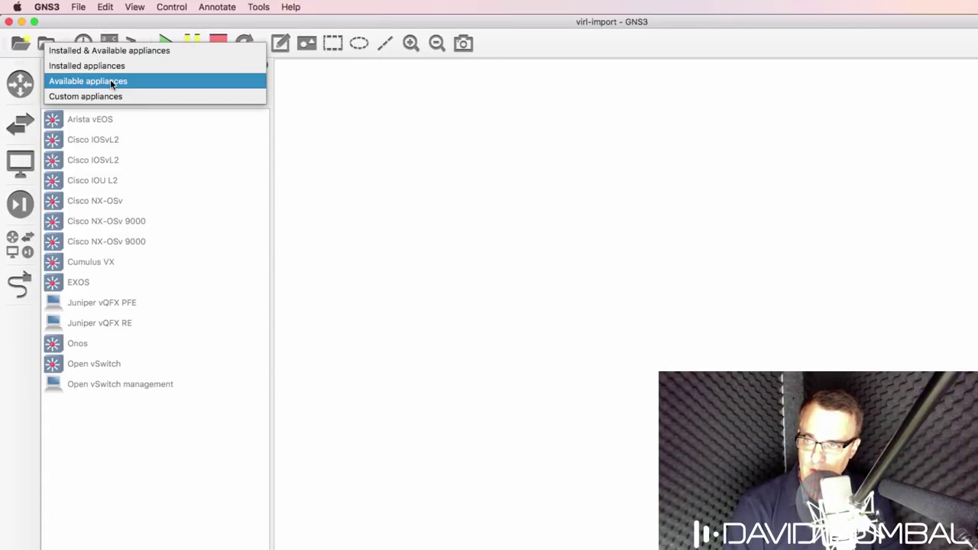
{"action": "left_click", "coordinate": [111, 88]}
{"action": "left_click", "coordinate": [118, 146]}
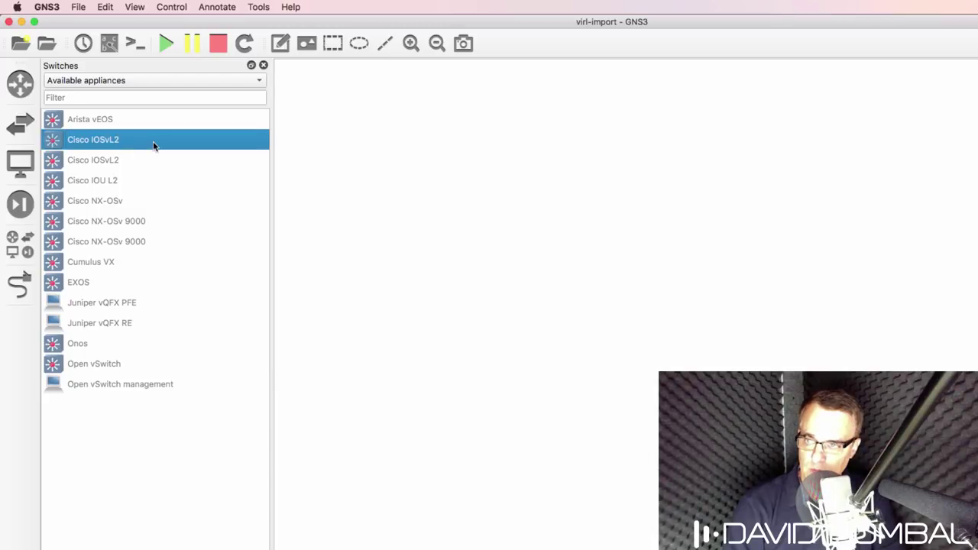
{"action": "double_click", "coordinate": [137, 142]}
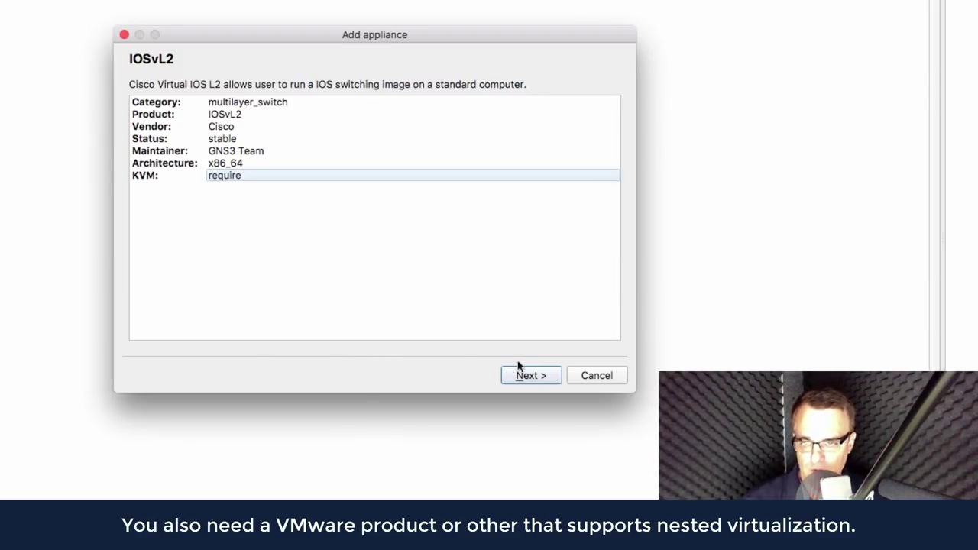
- Run the appliance on the GNS3 VM and expand the 15.2(20170321:233949) and 15.2.4055 version rows
{"action": "left_click", "coordinate": [538, 378]}
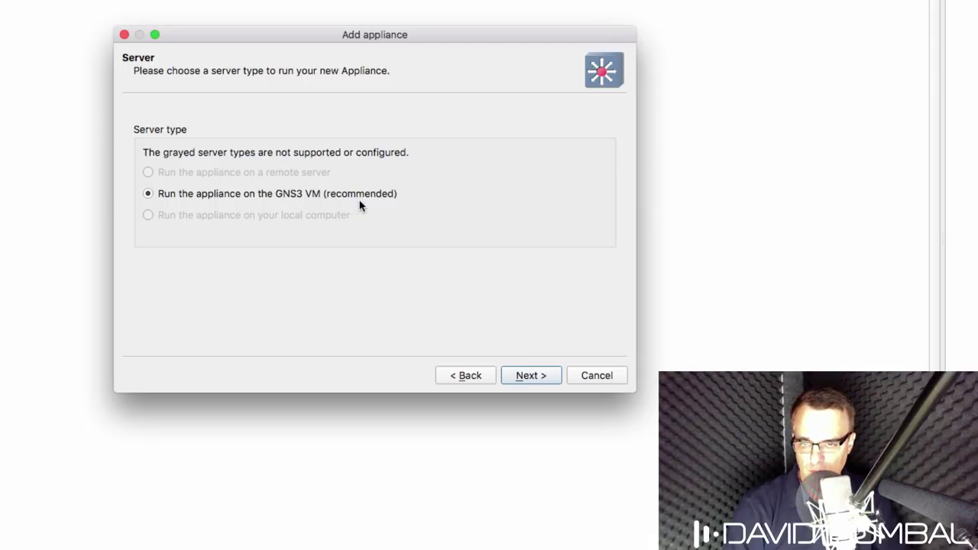
{"action": "left_click", "coordinate": [519, 380]}
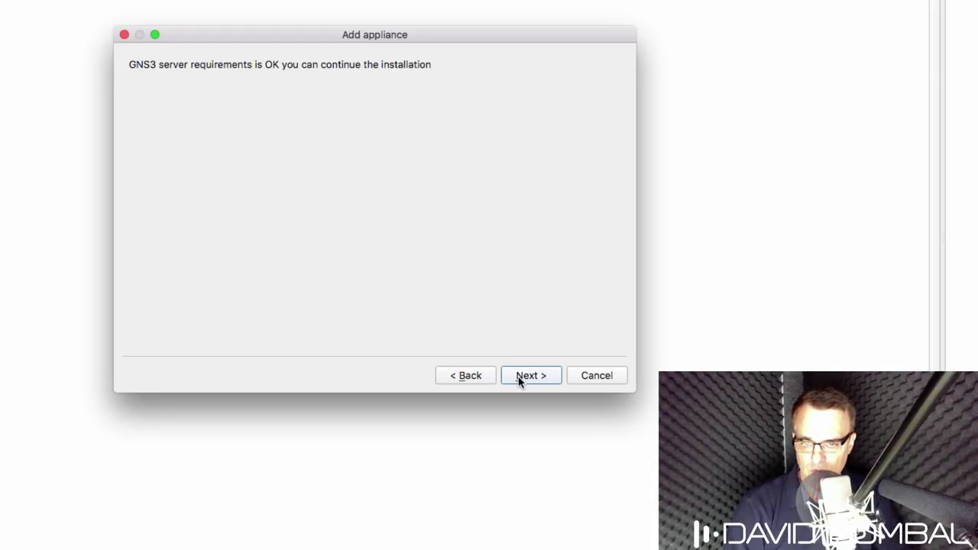
{"action": "left_click", "coordinate": [519, 380]}
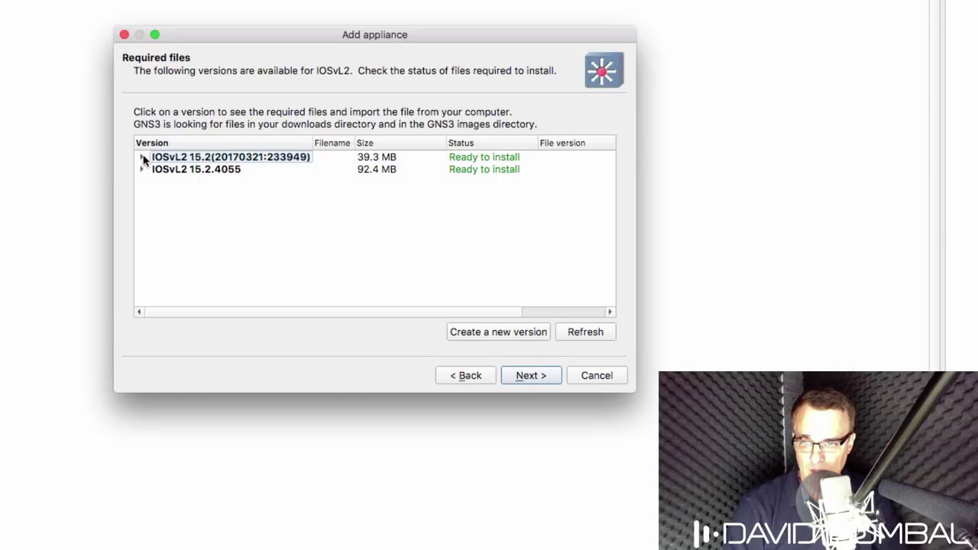
{"action": "left_click", "coordinate": [141, 158]}
{"action": "left_click", "coordinate": [142, 181]}
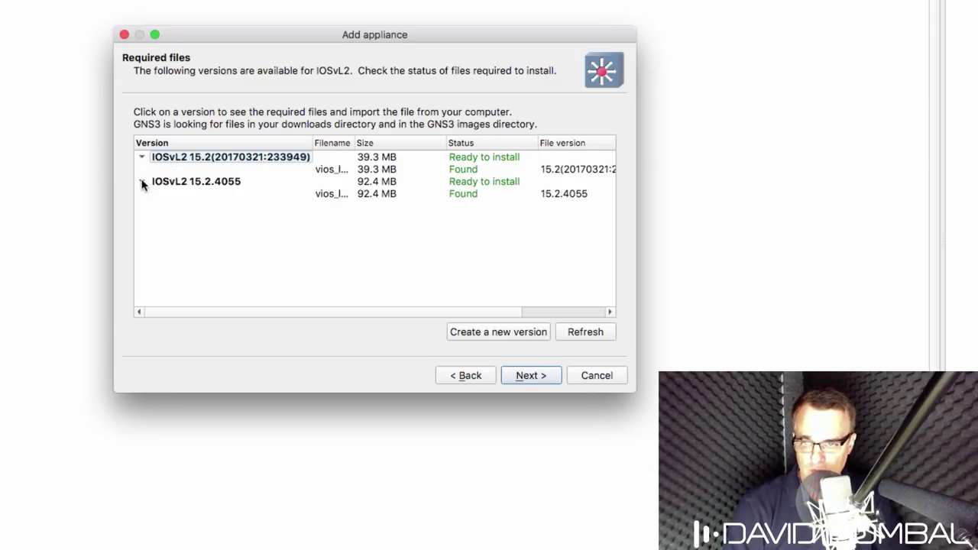
- Widen Finder's name column, select vios_l2-adventerprisek9-m.03.2017.qcow2, and move the window aside
{"action": "left_click_drag", "start_coordinate": [356, 142], "coordinate": [566, 133]}
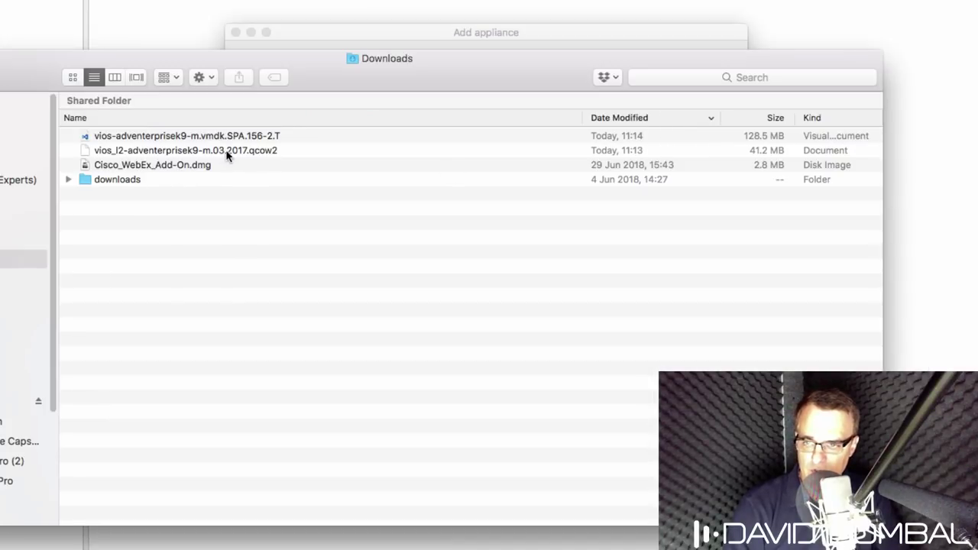
{"action": "left_click", "coordinate": [227, 152]}
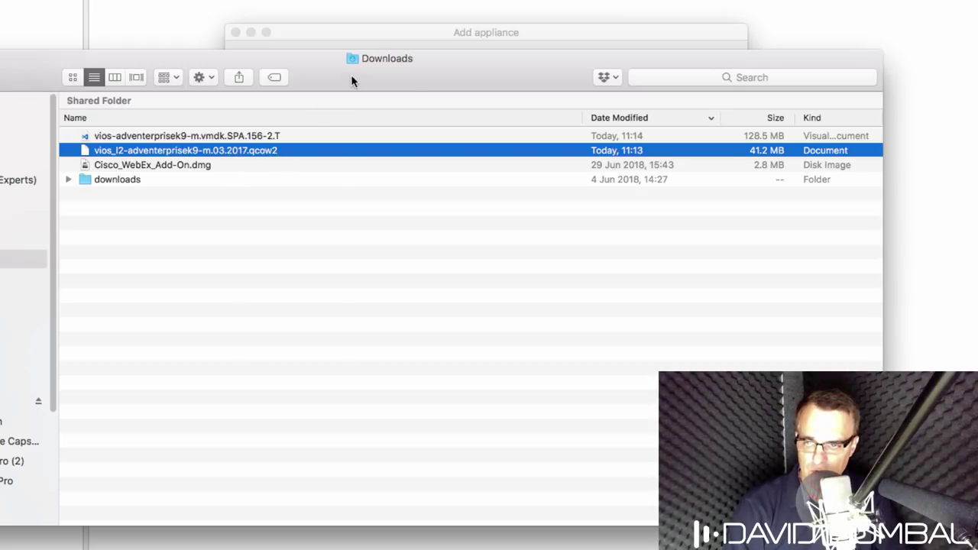
{"action": "left_click_drag", "start_coordinate": [394, 77], "coordinate": [458, 206]}
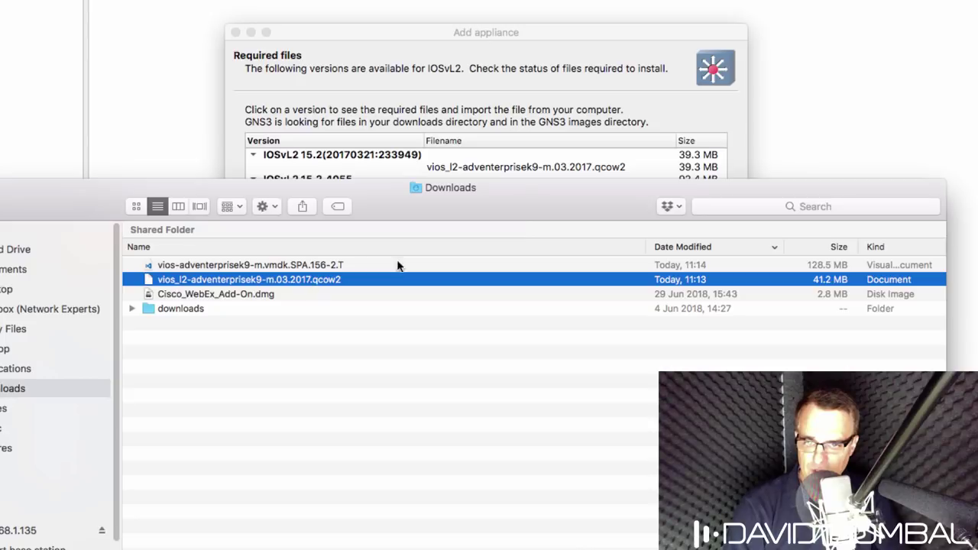
- Import vios_l2-adventerprisek9-m.03.2017.qcow2 from Downloads for the required file entry
{"action": "left_click", "coordinate": [519, 172]}
{"action": "left_click", "coordinate": [533, 169]}
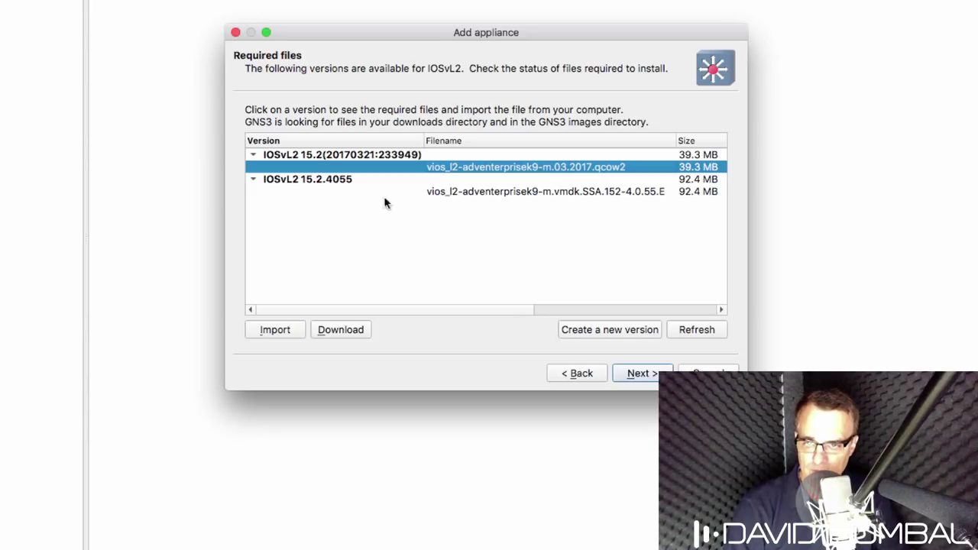
{"action": "left_click", "coordinate": [277, 331]}
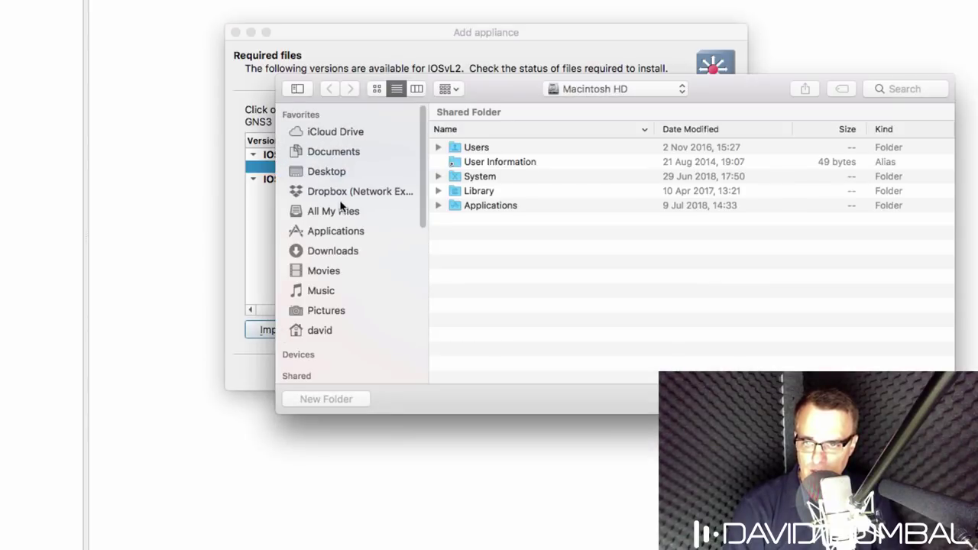
{"action": "left_click", "coordinate": [340, 252]}
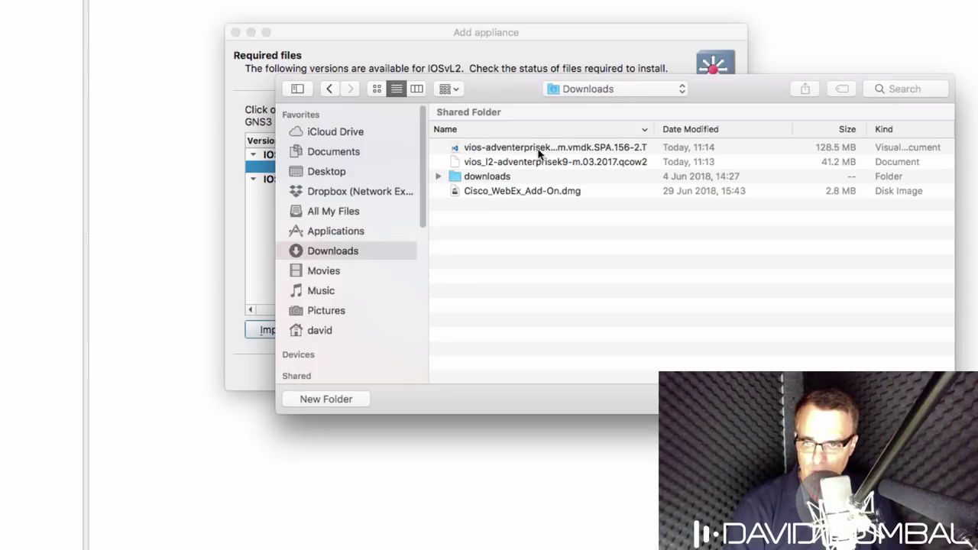
{"action": "left_click", "coordinate": [565, 166]}
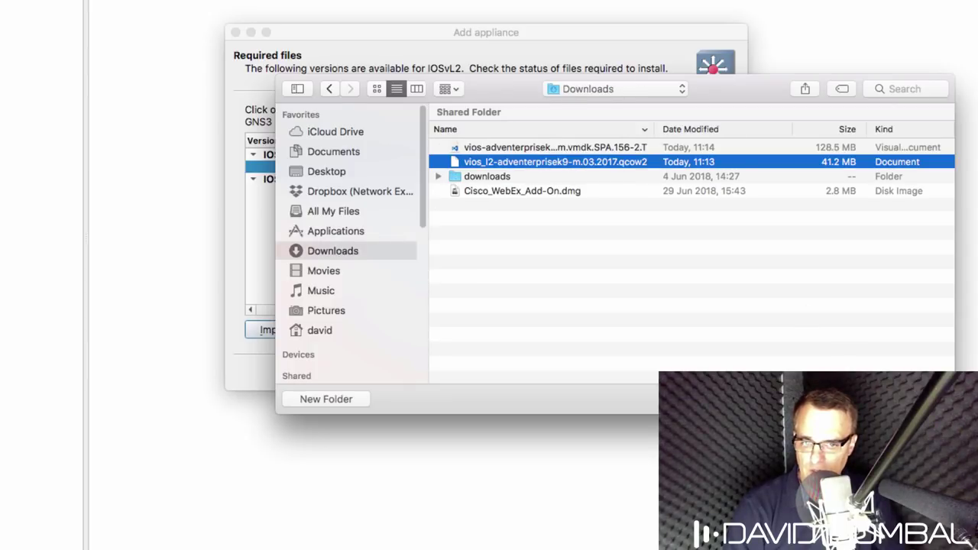
{"action": "key", "text": "Return"}
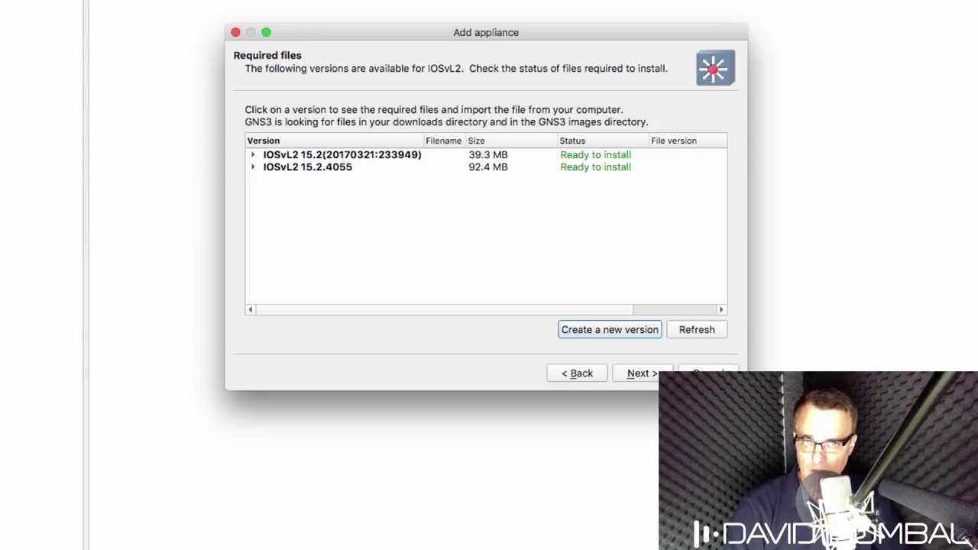
- Check the imported file's status and select version IOSvL2 15.2(20170321:233949) to install
{"action": "left_click", "coordinate": [253, 156]}
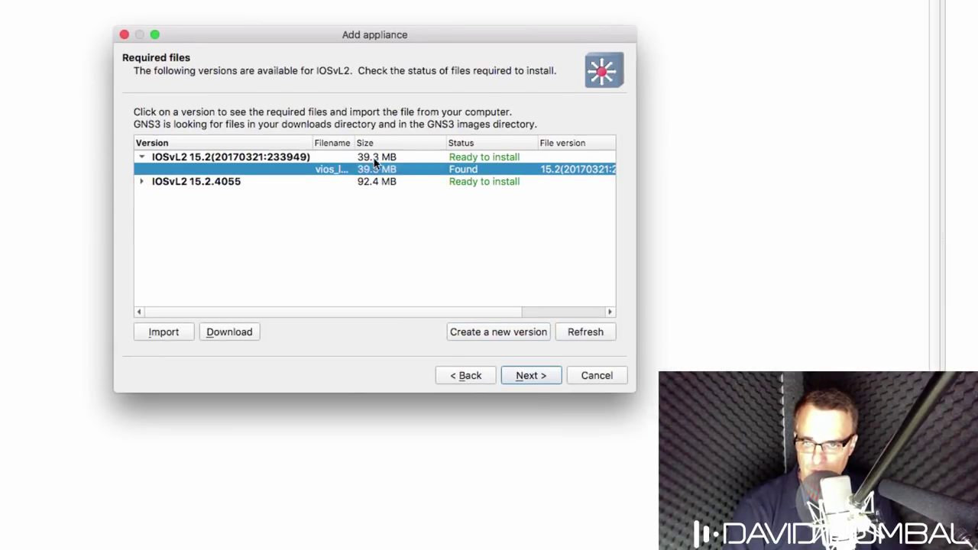
{"action": "left_click", "coordinate": [374, 160]}
{"action": "left_click", "coordinate": [338, 171]}
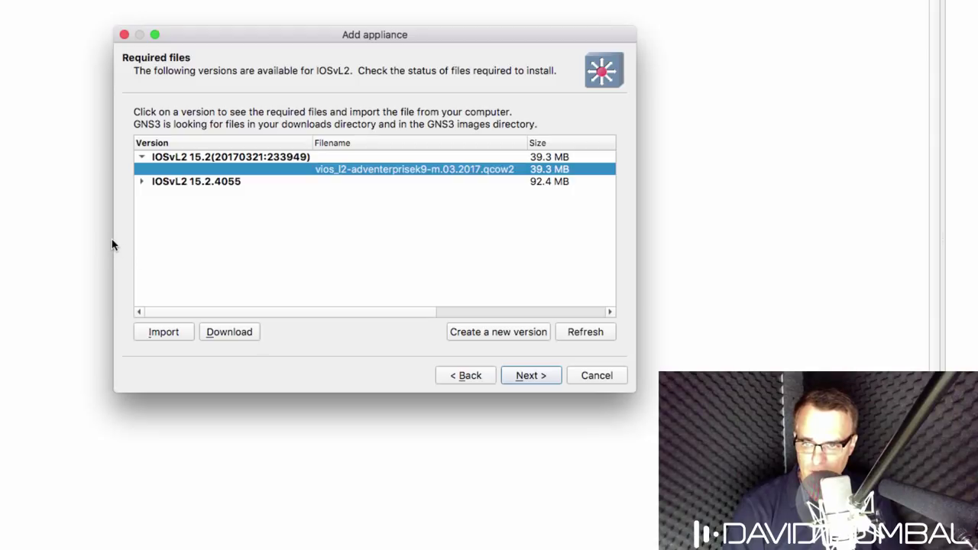
{"action": "left_click", "coordinate": [439, 313]}
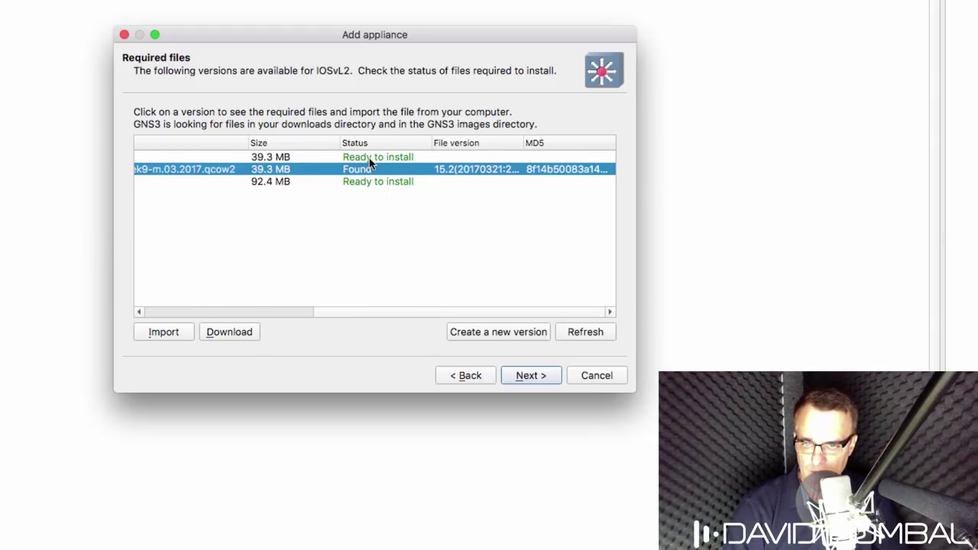
{"action": "left_click", "coordinate": [370, 158]}
{"action": "left_click_drag", "start_coordinate": [338, 316], "coordinate": [141, 308]}
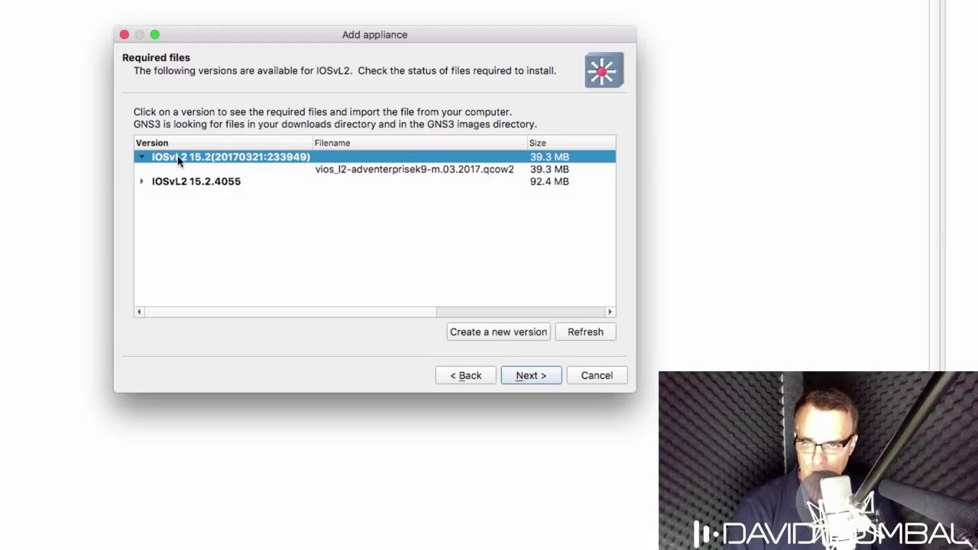
- Confirm installing the version, keep the default Qemu binary, and review RAM, console and adapter settings
{"action": "left_click", "coordinate": [554, 379]}
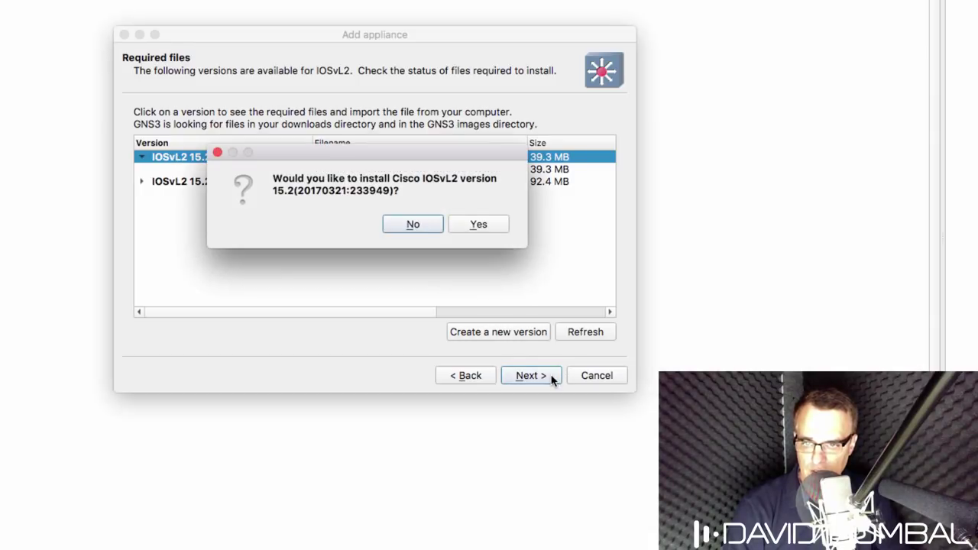
{"action": "left_click", "coordinate": [492, 227]}
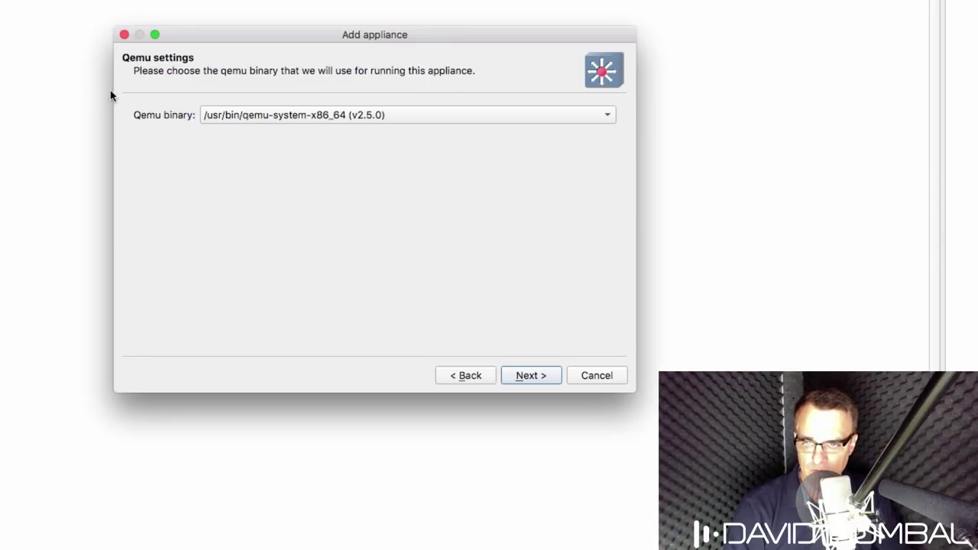
{"action": "left_click", "coordinate": [535, 378]}
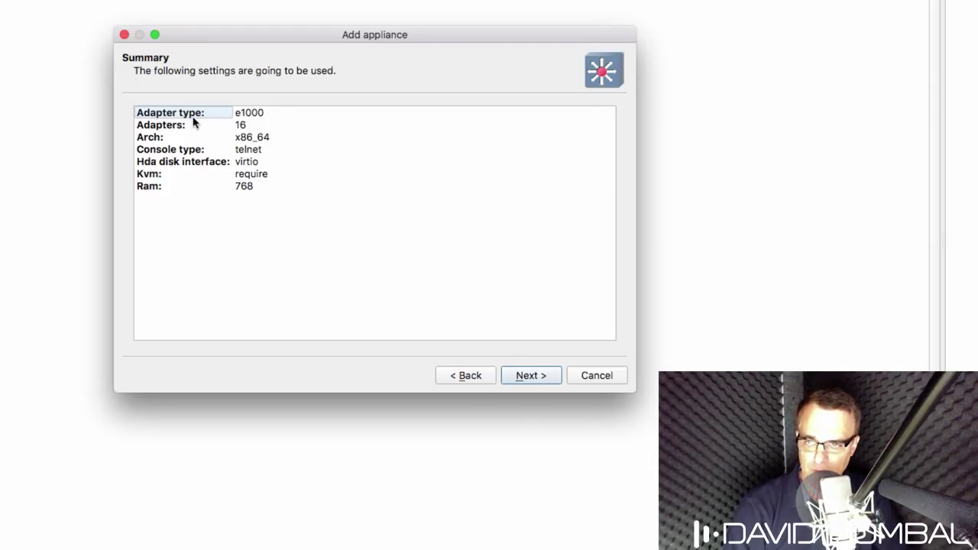
{"action": "left_click", "coordinate": [154, 189]}
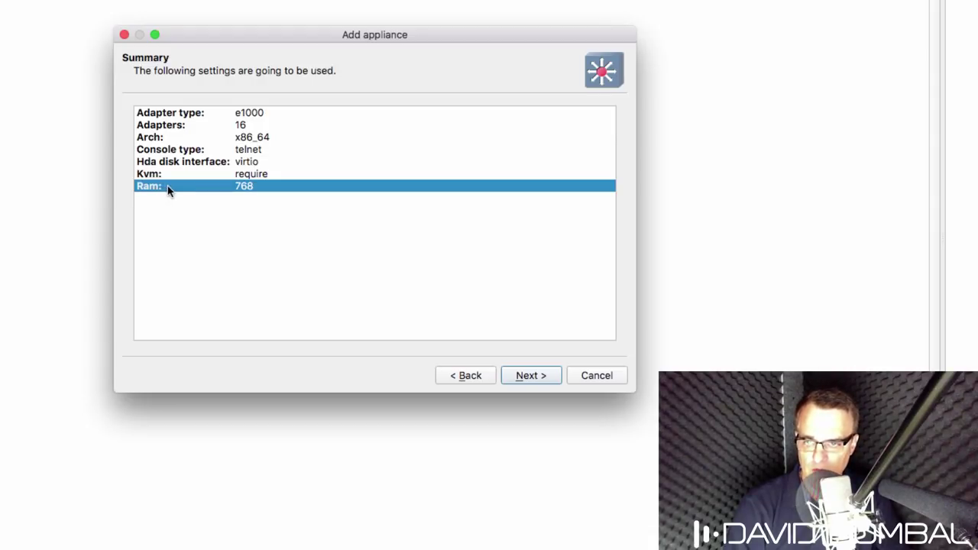
{"action": "left_click", "coordinate": [191, 153]}
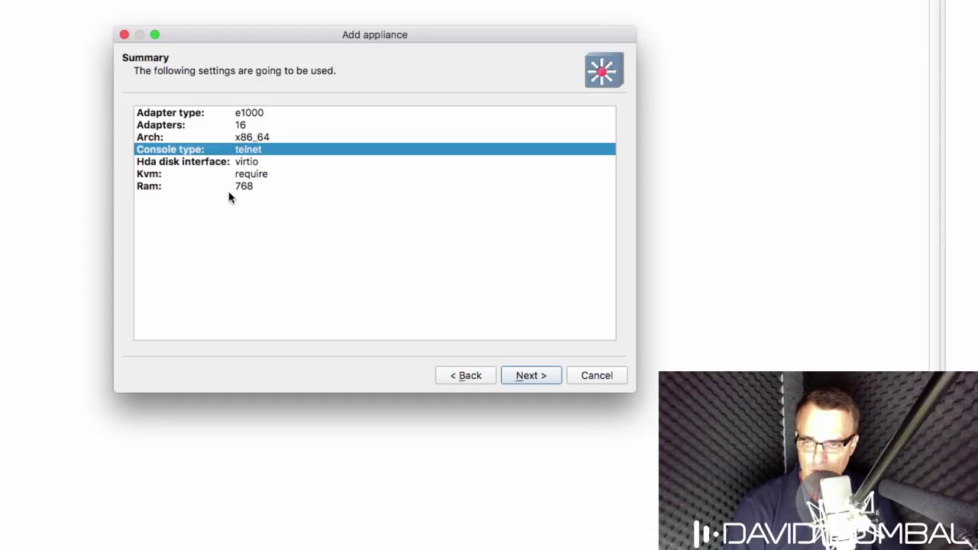
{"action": "left_click", "coordinate": [164, 125]}
- Read through the usage notes and finish the appliance installation
{"action": "left_click", "coordinate": [531, 376]}
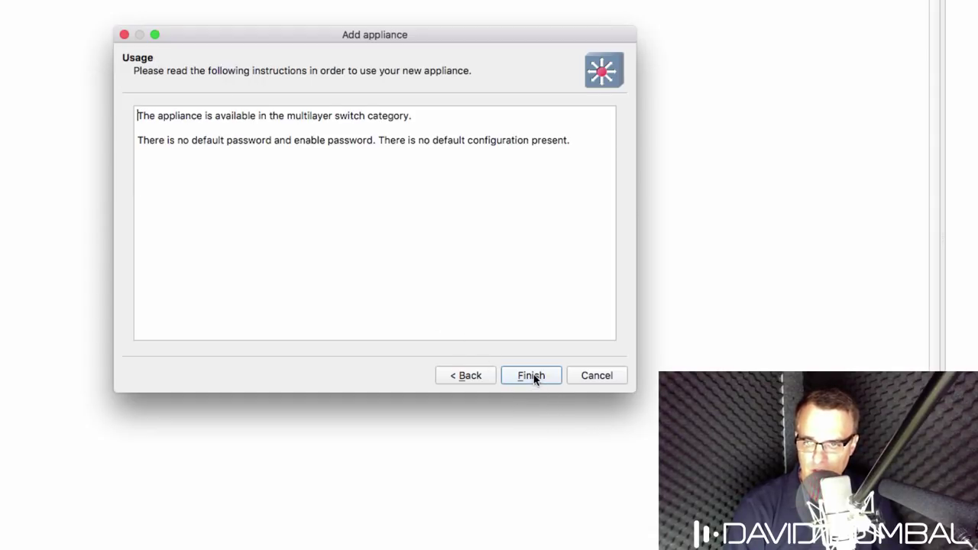
{"action": "left_click_drag", "start_coordinate": [574, 142], "coordinate": [28, 112]}
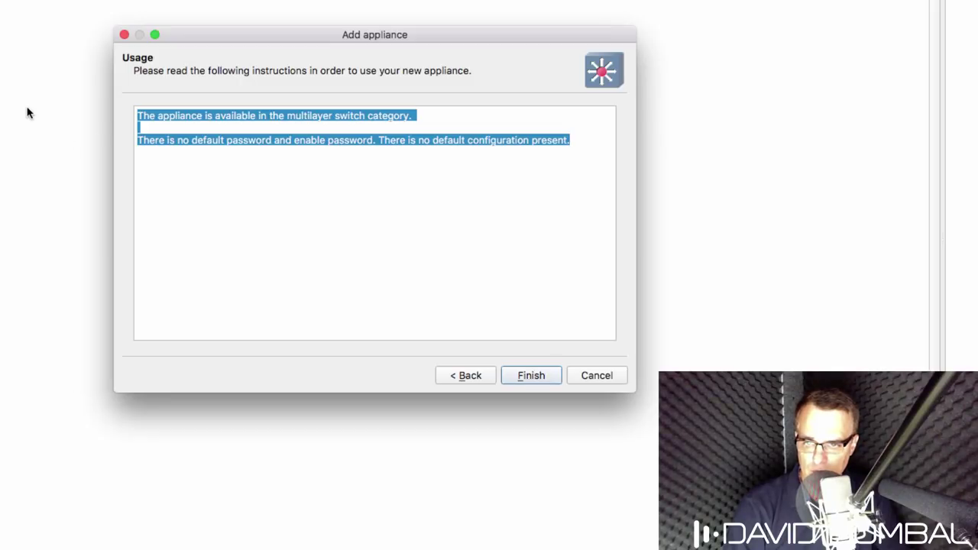
{"action": "left_click", "coordinate": [529, 377]}
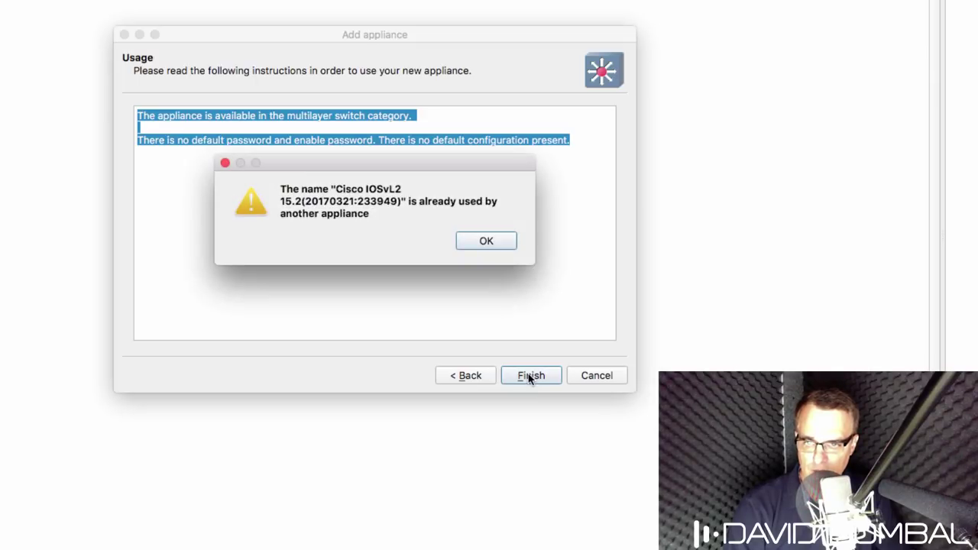
- Rename the appliance to 'Cisco IOSvL2 - VIRL demo' after the name-in-use warning
{"action": "left_click", "coordinate": [481, 244]}
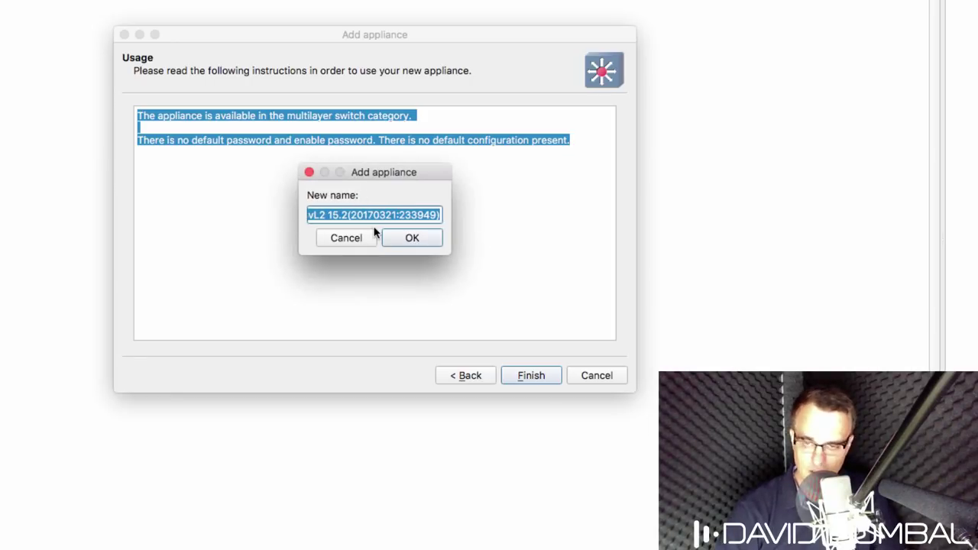
{"action": "type", "text": "S"}
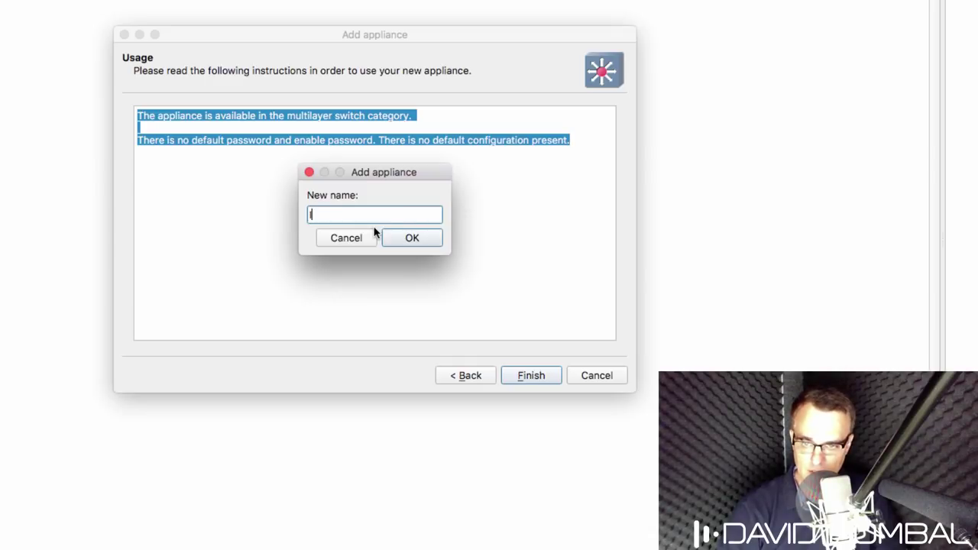
{"action": "type", "text": "isco IOSvL2 -"}
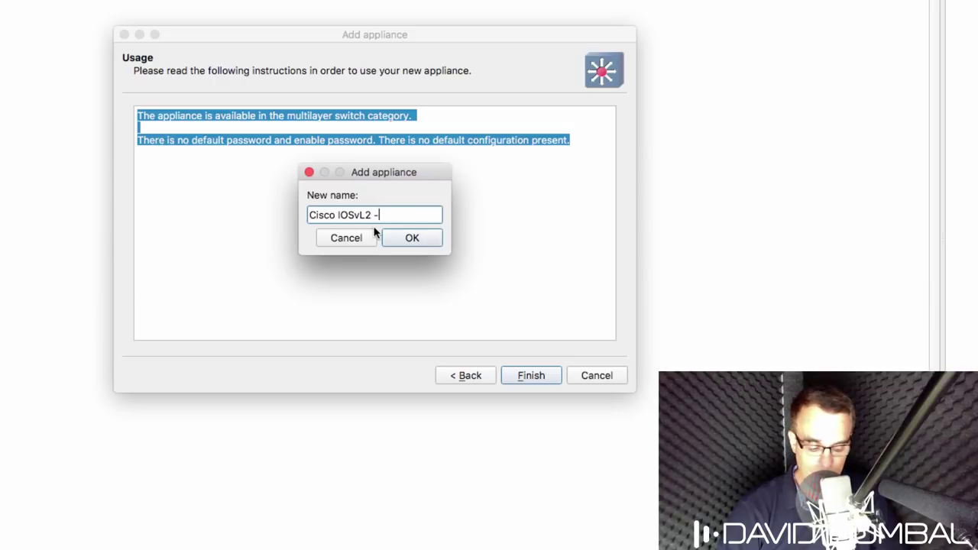
{"action": "type", "text": " VIRL demo"}
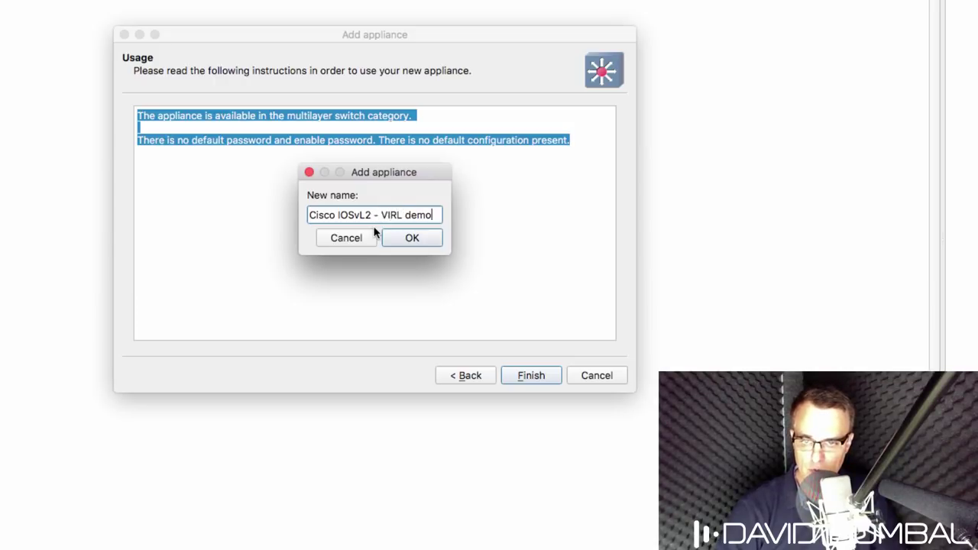
{"action": "left_click", "coordinate": [411, 240]}
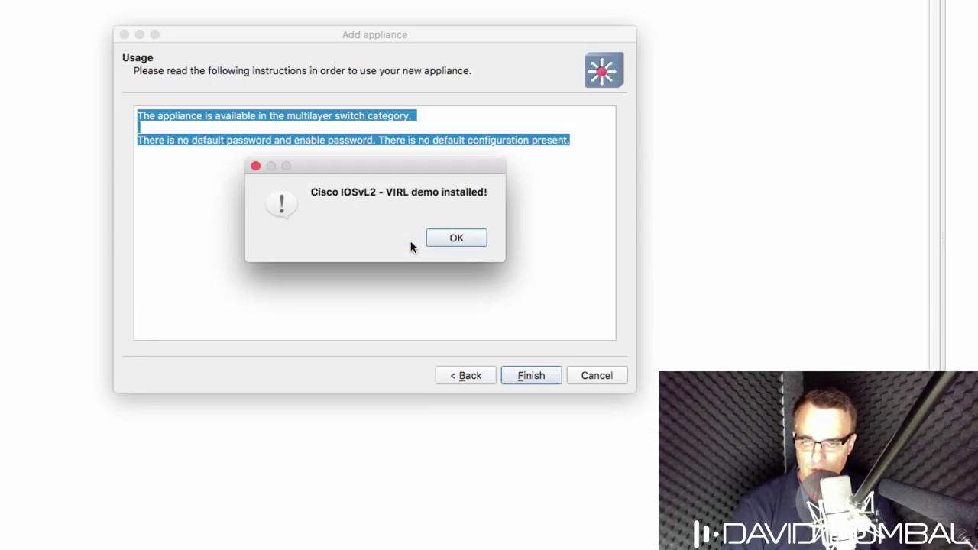
{"action": "left_click", "coordinate": [460, 240]}
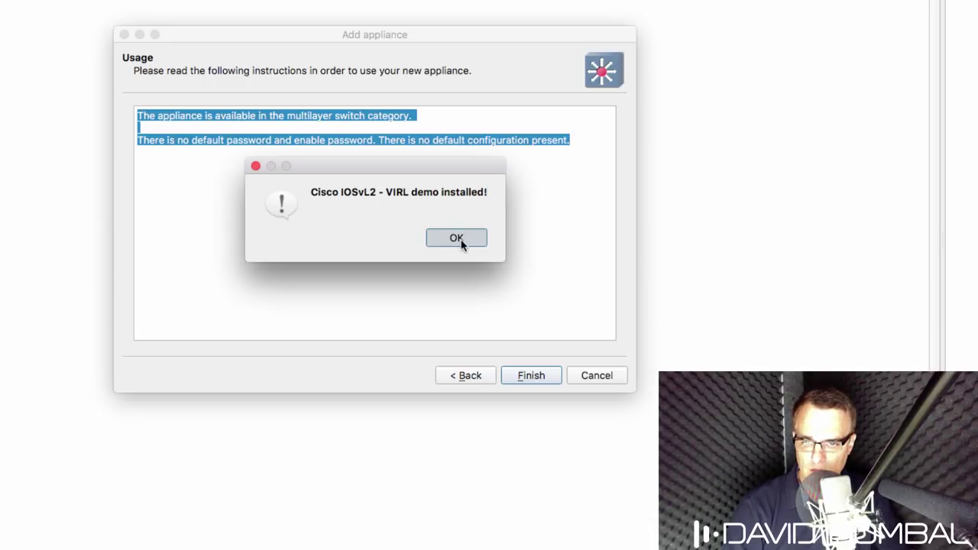
- Filter to installed appliances and place the Cisco IOSvL2 VIRL demo switch on the topology, zoomed in
{"action": "left_click", "coordinate": [150, 84]}
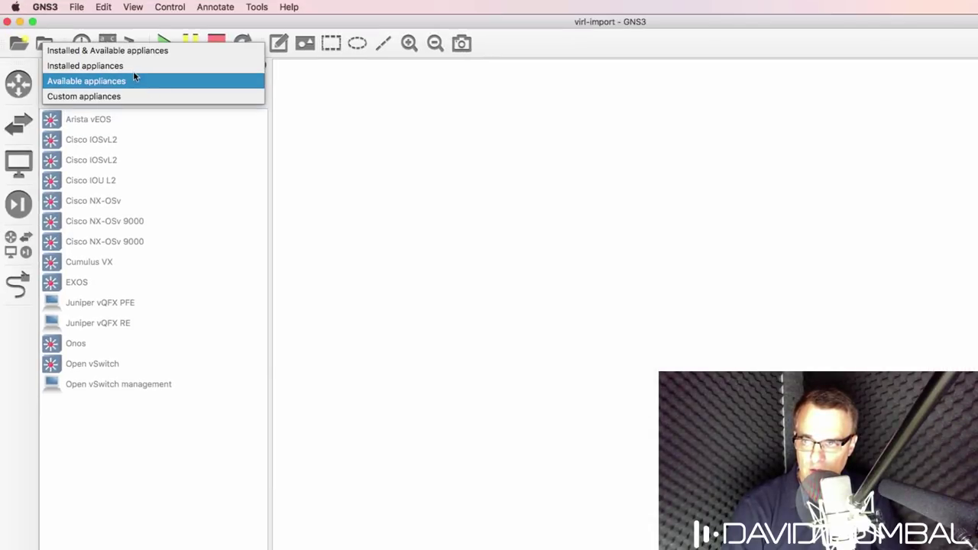
{"action": "left_click", "coordinate": [134, 67]}
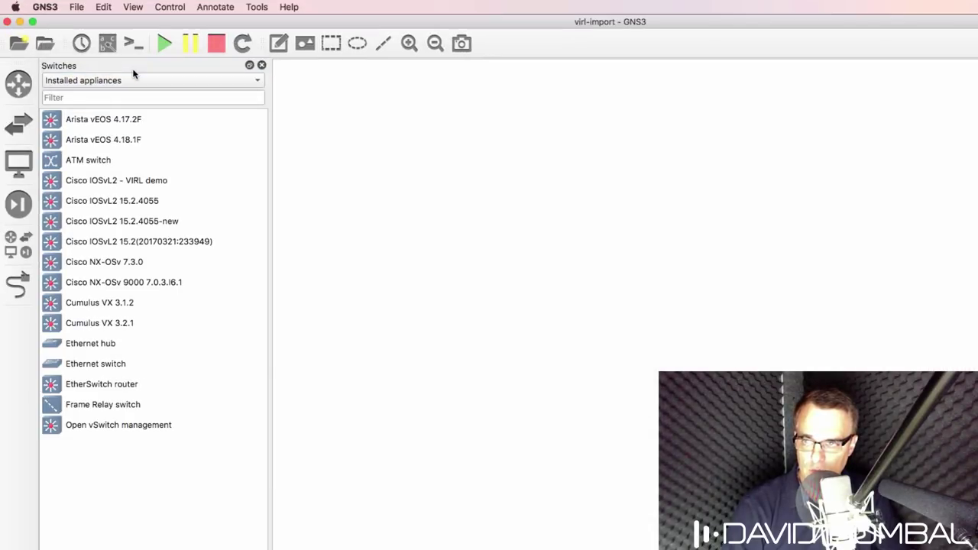
{"action": "left_click", "coordinate": [158, 181]}
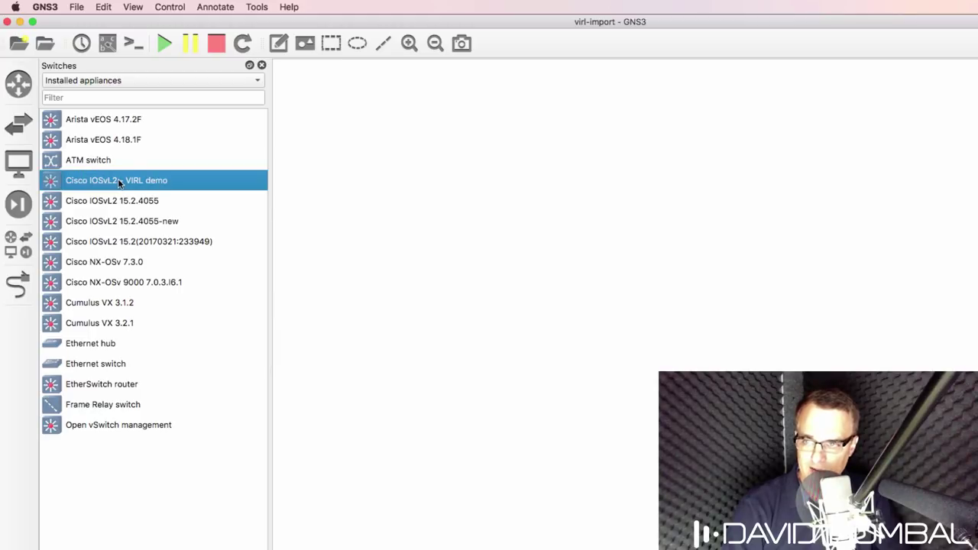
{"action": "left_click_drag", "start_coordinate": [157, 181], "coordinate": [547, 213]}
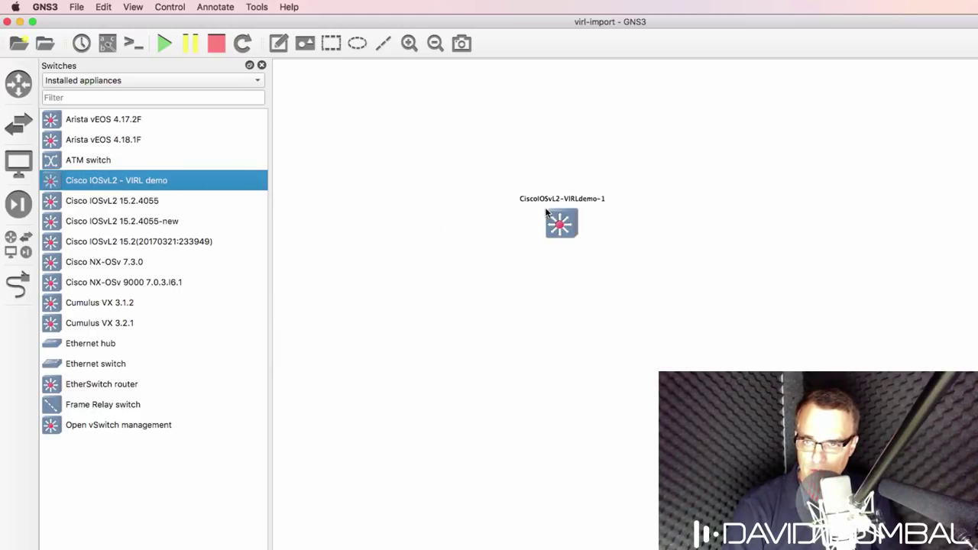
{"action": "left_click", "coordinate": [408, 44]}
{"action": "left_click", "coordinate": [408, 45]}
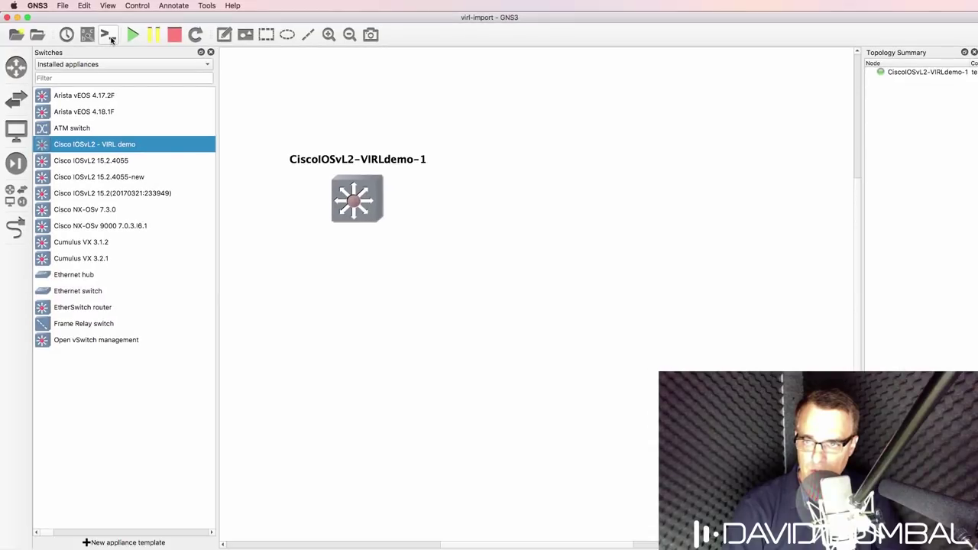
- Open the switch's console, centre its window, and highlight the vios_l2 image name in the boot banner
{"action": "left_click", "coordinate": [108, 35]}
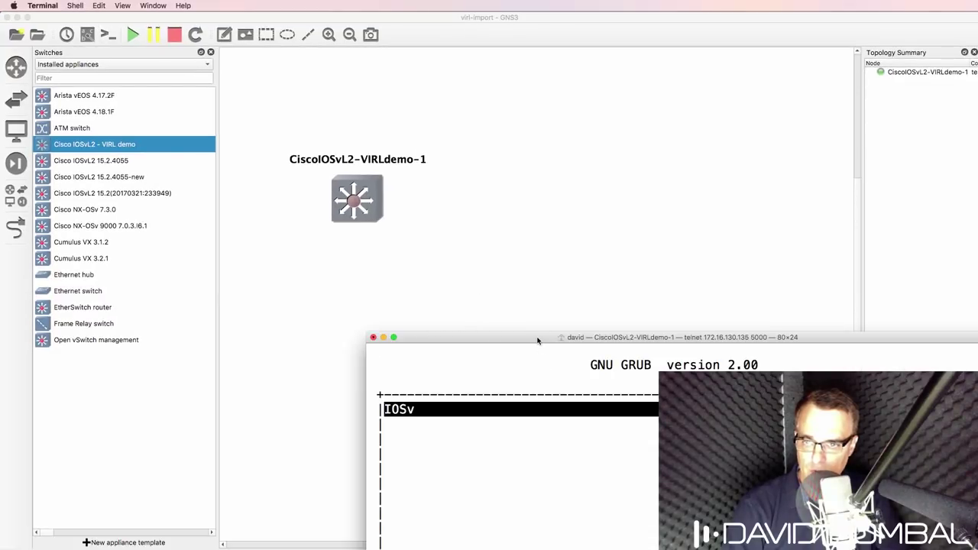
{"action": "left_click_drag", "start_coordinate": [542, 341], "coordinate": [410, 152]}
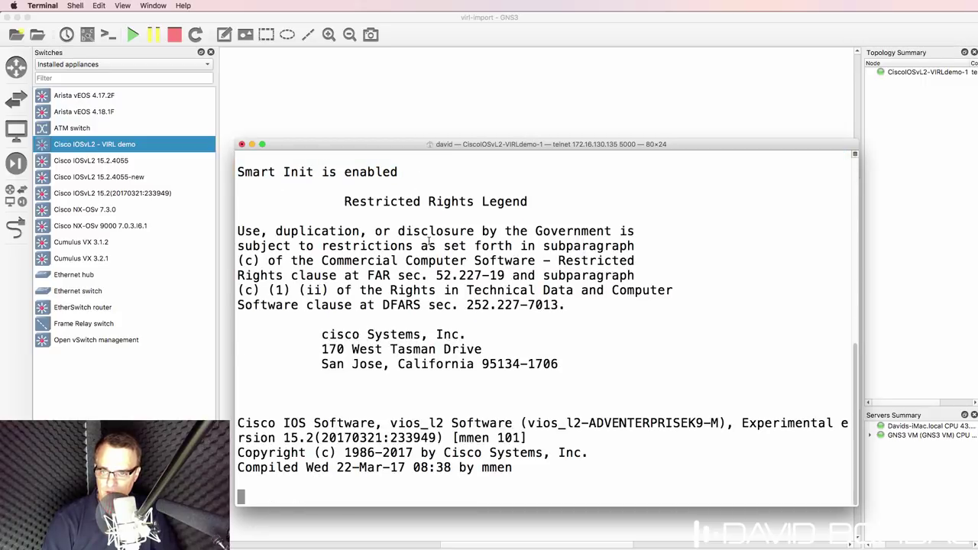
{"action": "left_click_drag", "start_coordinate": [527, 424], "coordinate": [724, 427]}
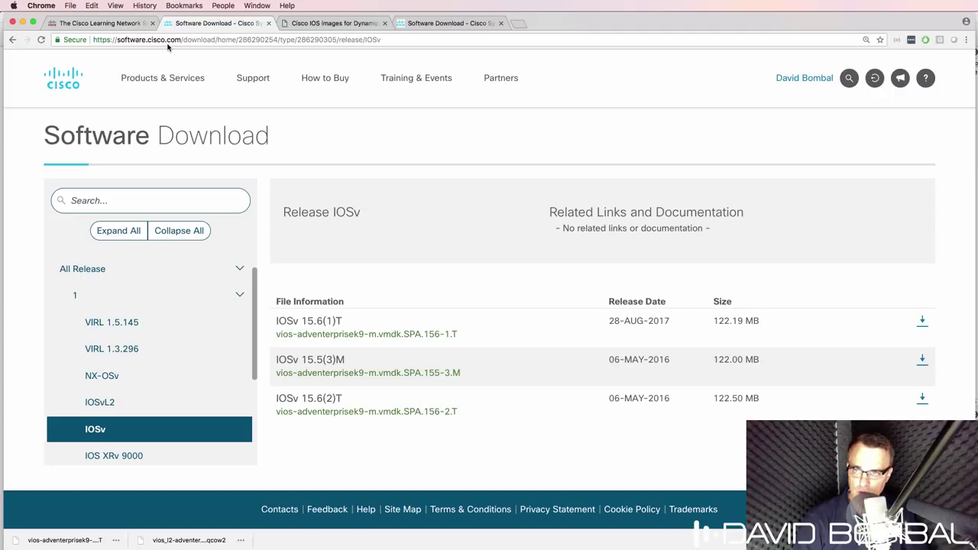
- Show the IOSvL2 release files, 15.2(20170321:233949) and 15.2(4055)E, then return to the switch console
{"action": "left_click", "coordinate": [145, 402]}
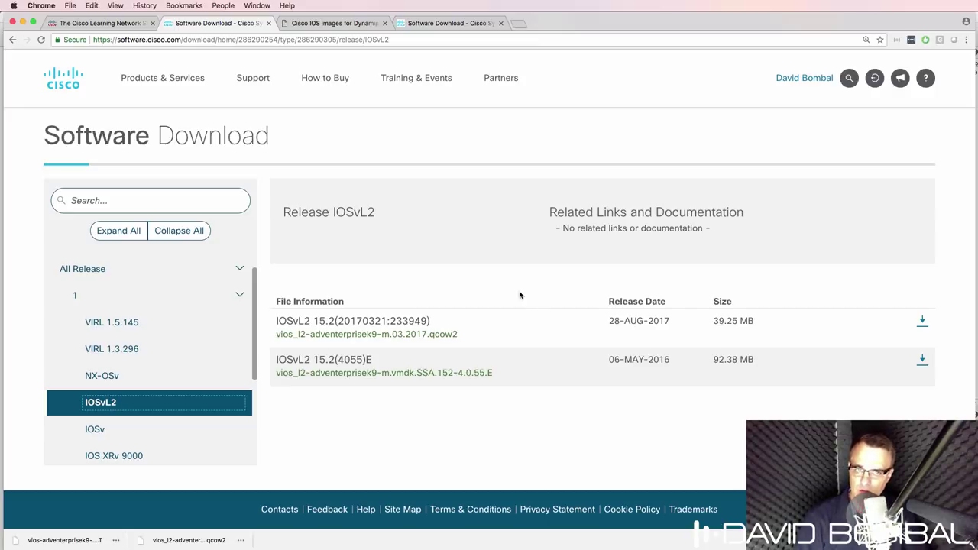
{"action": "left_click", "coordinate": [134, 236]}
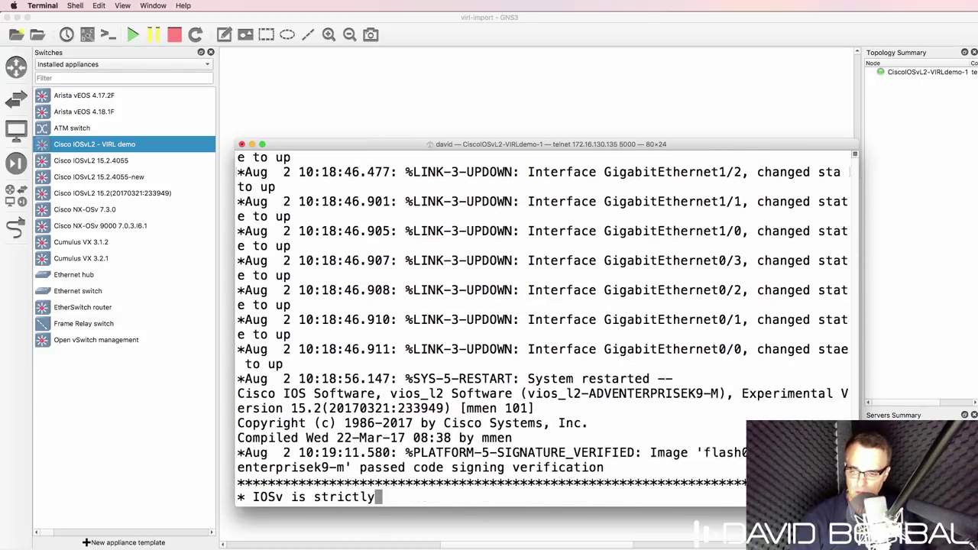
- Enter privileged mode with en and run sh ver on the switch console
{"action": "key", "text": "Return"}
{"action": "key", "text": "Return"}
{"action": "key", "text": "Return"}
{"action": "key", "text": "Return"}
{"action": "key", "text": "Return"}
{"action": "key", "text": "Return"}
{"action": "key", "text": "Return"}
{"action": "key", "text": "Return"}
{"action": "key", "text": "Return"}
{"action": "key", "text": "Return"}
{"action": "type", "text": "en"}
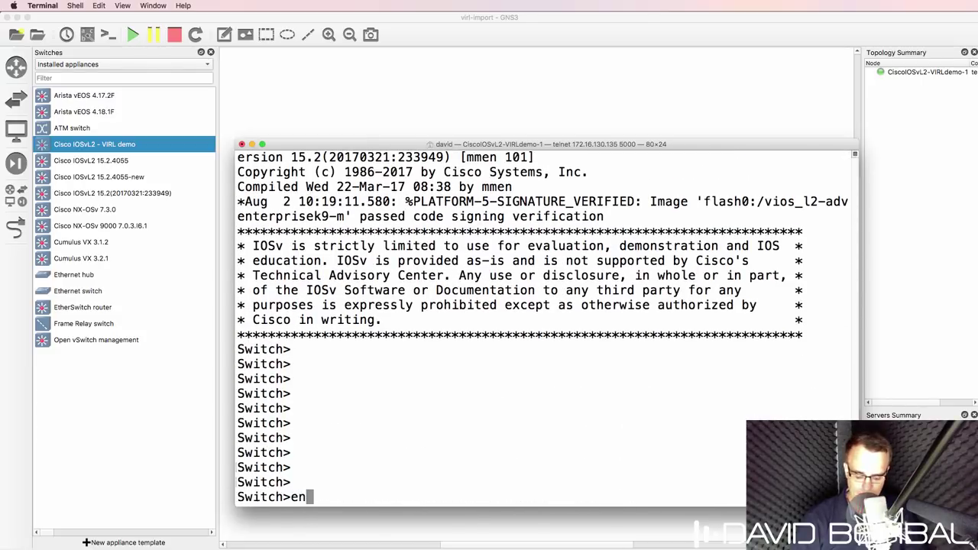
{"action": "key", "text": "Return"}
{"action": "type", "text": "sh ver"}
{"action": "key", "text": "Return"}
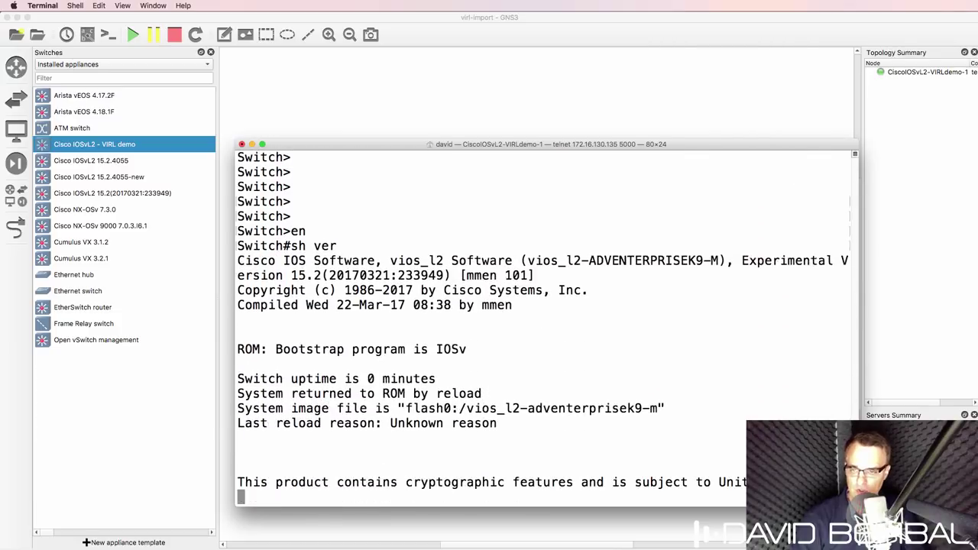
- Highlight the image name and build 20170321:233949, then page through the rest of the output
{"action": "left_click_drag", "start_coordinate": [528, 156], "coordinate": [738, 156]}
{"action": "left_click_drag", "start_coordinate": [398, 158], "coordinate": [755, 175]}
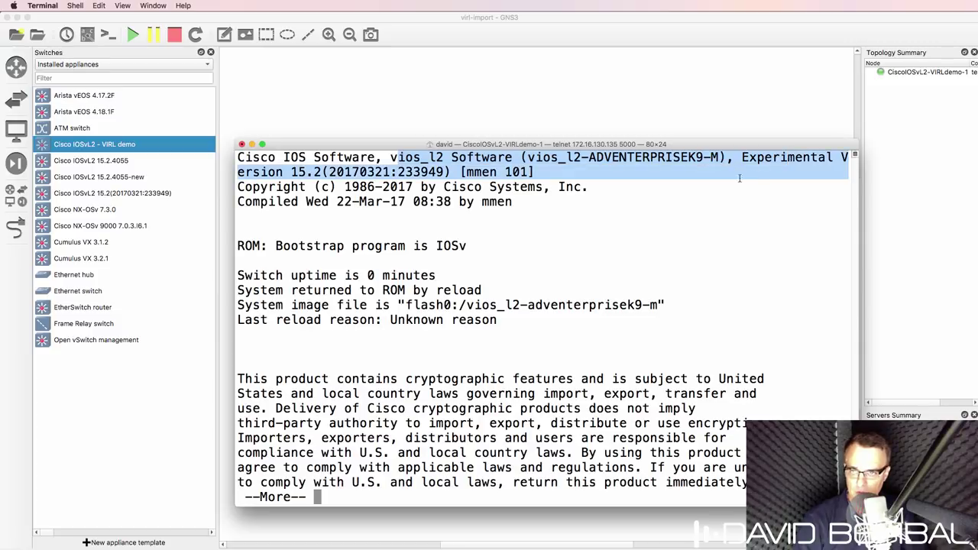
{"action": "left_click", "coordinate": [317, 172]}
{"action": "left_click_drag", "start_coordinate": [330, 172], "coordinate": [468, 172]}
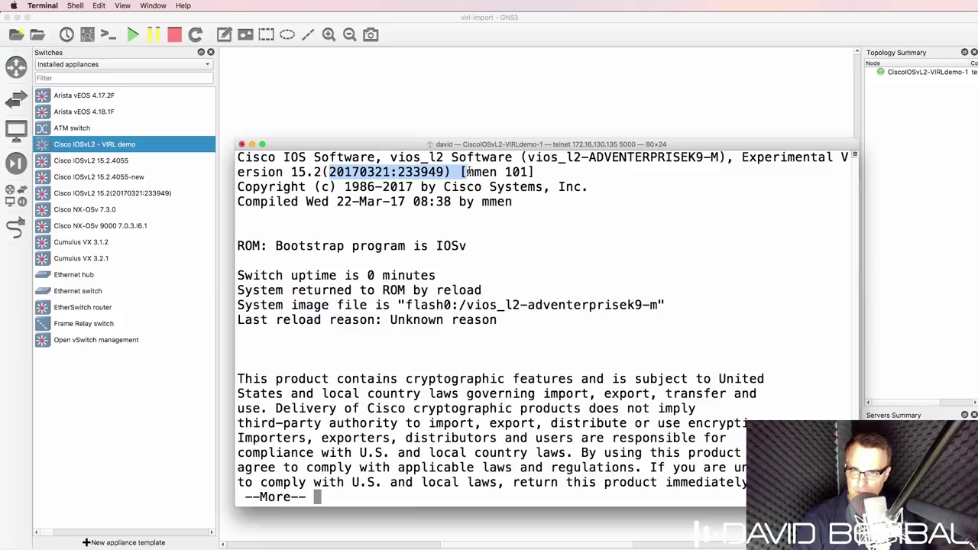
{"action": "key", "text": "space"}
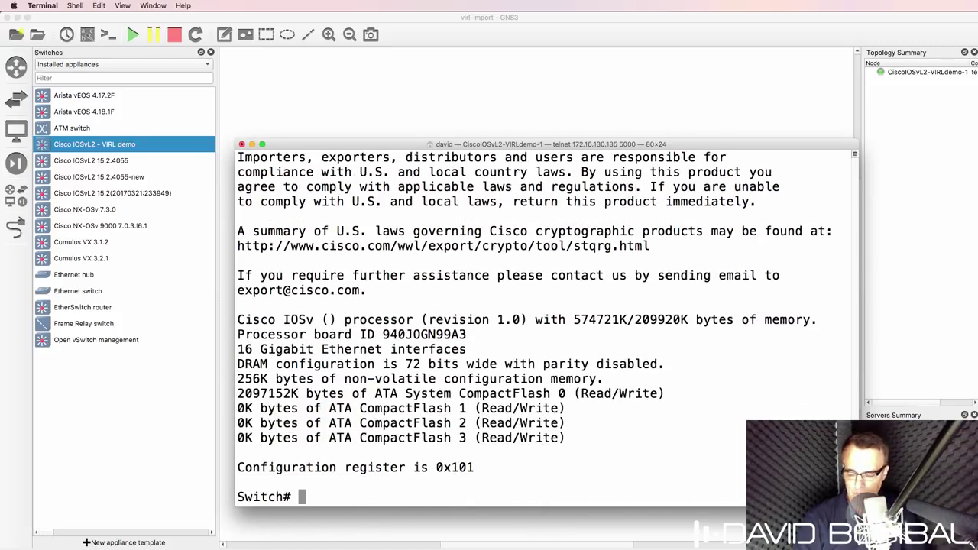
{"action": "left_click", "coordinate": [432, 108]}
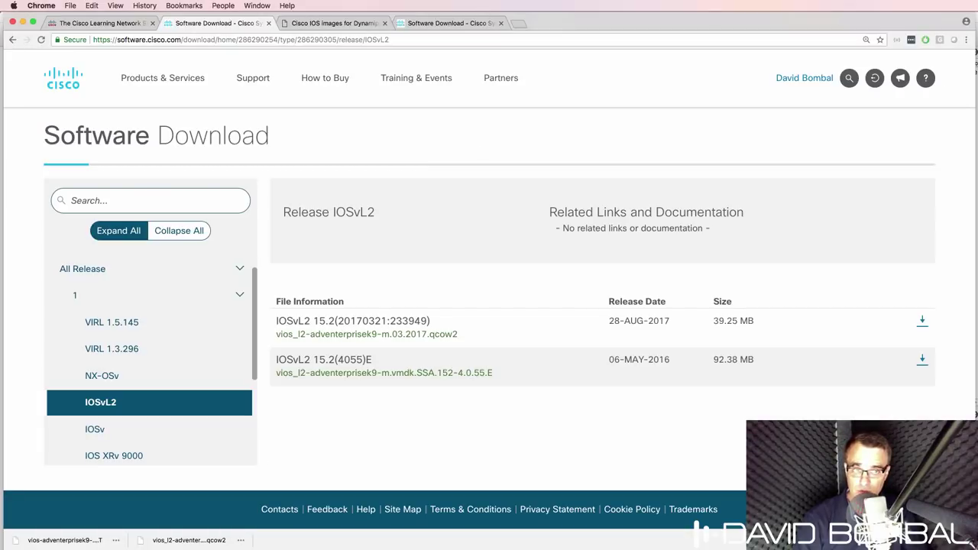
- Switch to the Cisco IOS images for Dynamips page and highlight its heading and opening sentence
{"action": "key", "text": "ctrl+Tab"}
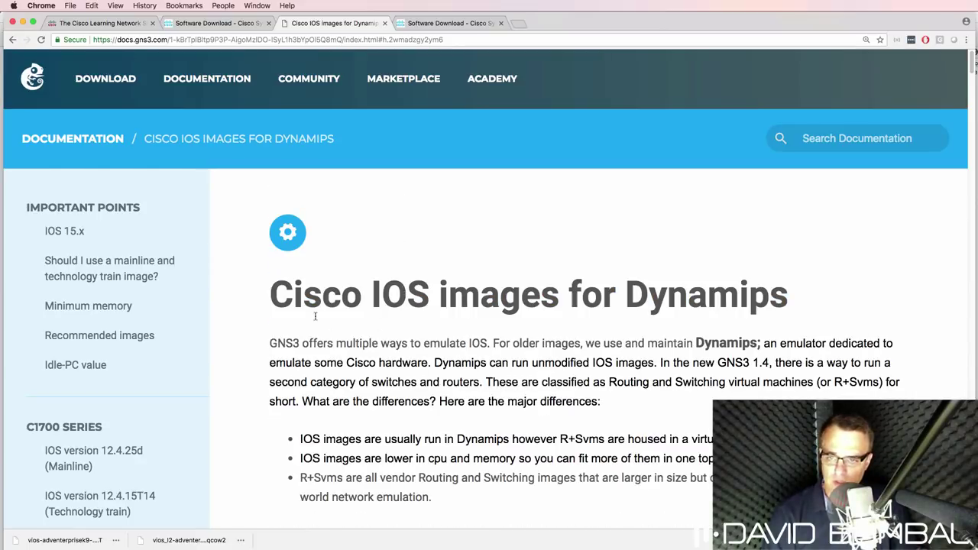
{"action": "left_click_drag", "start_coordinate": [272, 294], "coordinate": [803, 296]}
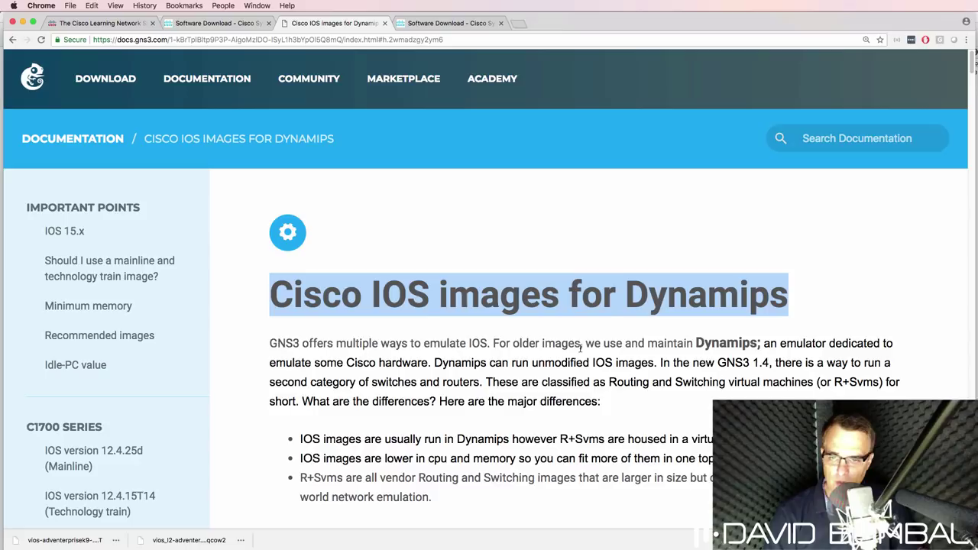
{"action": "left_click_drag", "start_coordinate": [269, 343], "coordinate": [752, 343]}
{"action": "left_click", "coordinate": [552, 349]}
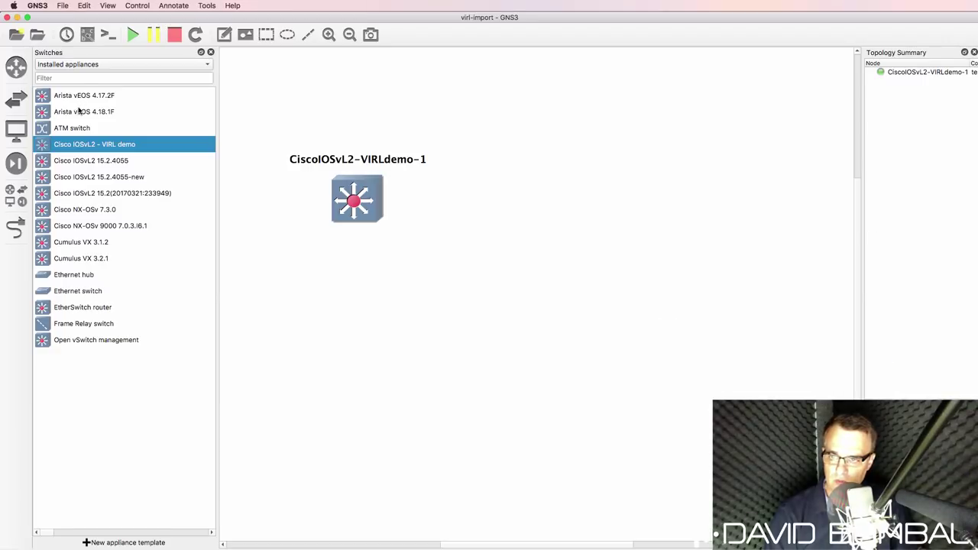
- Show the Routers category with Available appliances listed instead of Installed appliances
{"action": "left_click", "coordinate": [18, 69]}
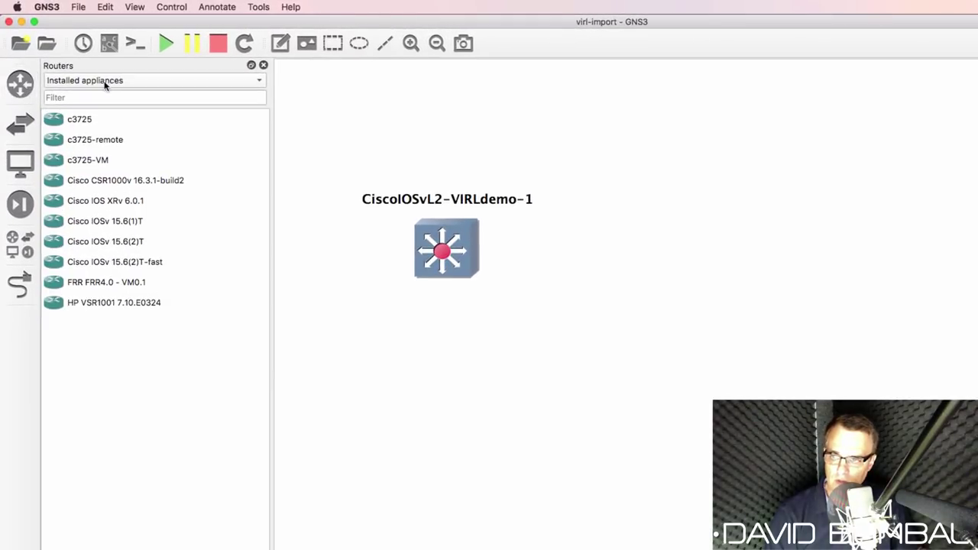
{"action": "left_click", "coordinate": [107, 79]}
{"action": "left_click", "coordinate": [113, 96]}
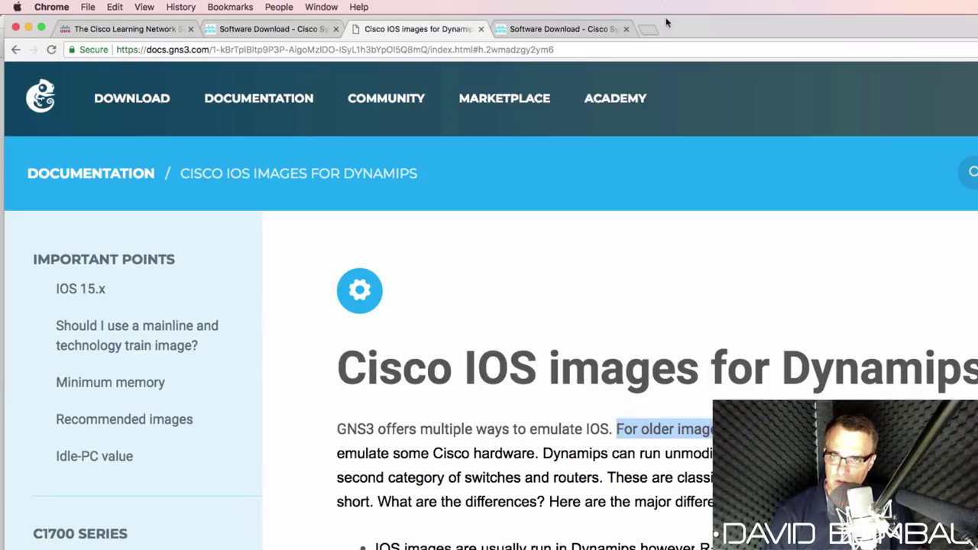
- On Cisco's 7204VXR download page, highlight the advanced enterprise services c7200 image entry
{"action": "left_click", "coordinate": [538, 30]}
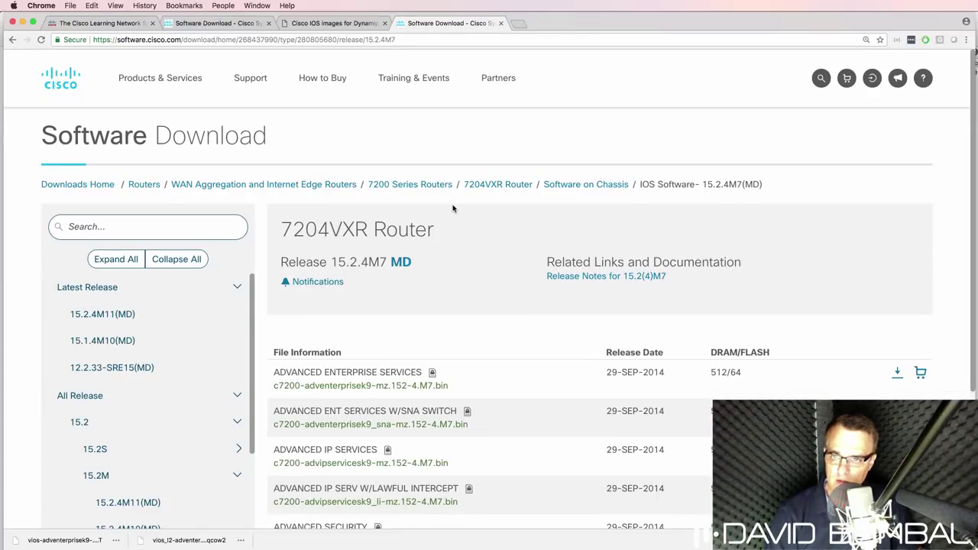
{"action": "scroll", "coordinate": [545, 276], "scroll_direction": "down", "scroll_amount": 1}
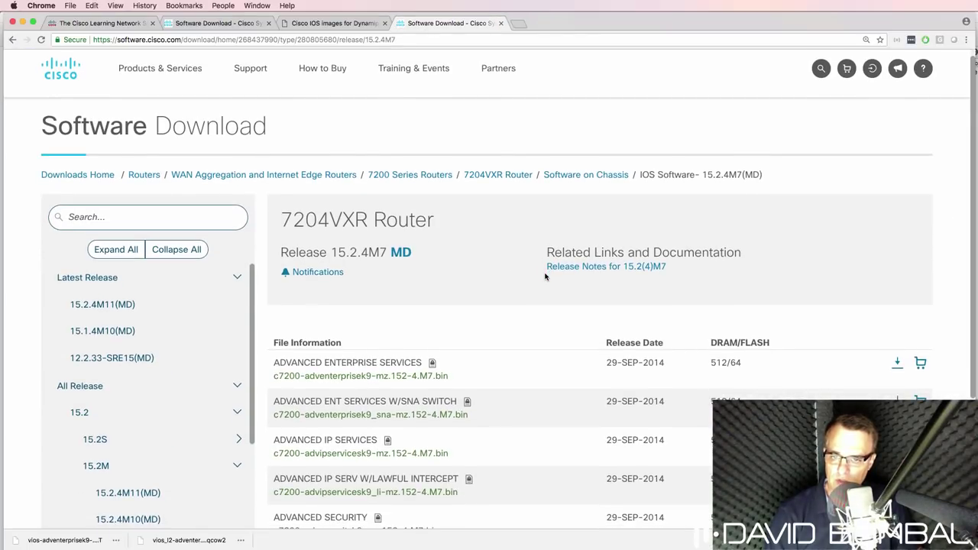
{"action": "left_click_drag", "start_coordinate": [460, 380], "coordinate": [333, 337]}
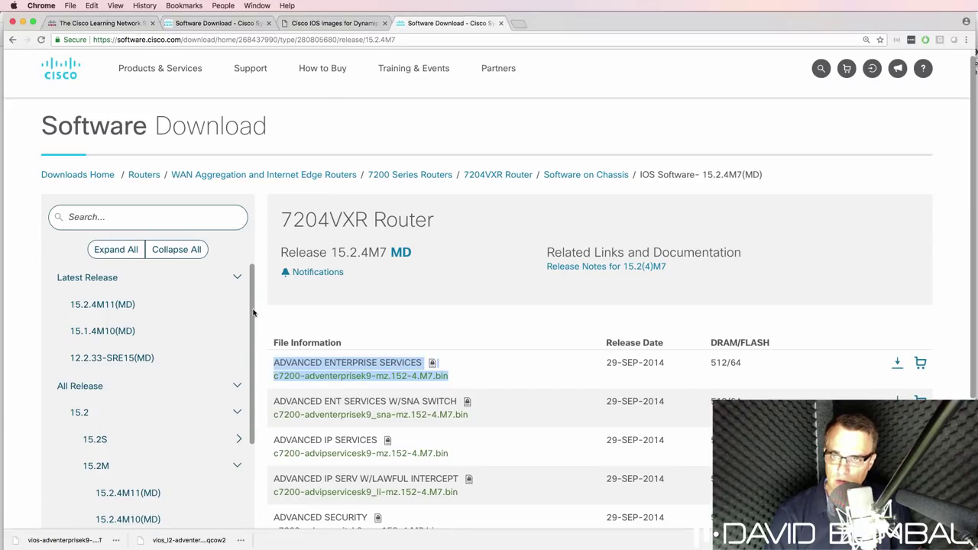
- Back in the Dynamips docs, jump to the c3725 section and highlight its 12.4.15T14 image file name
{"action": "left_click", "coordinate": [334, 23]}
{"action": "scroll", "coordinate": [397, 395], "scroll_direction": "down", "scroll_amount": 2}
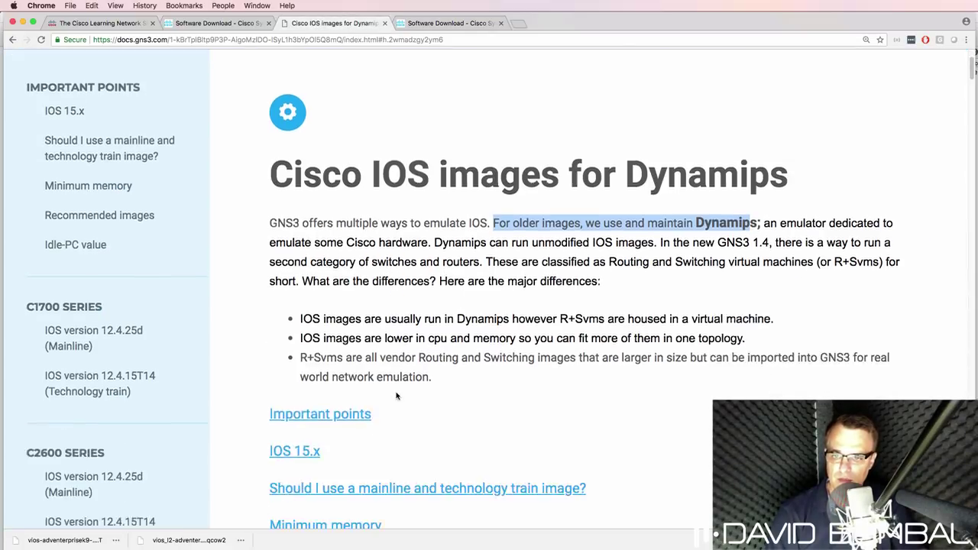
{"action": "scroll", "coordinate": [396, 395], "scroll_direction": "up", "scroll_amount": 3}
{"action": "left_click", "coordinate": [358, 368]}
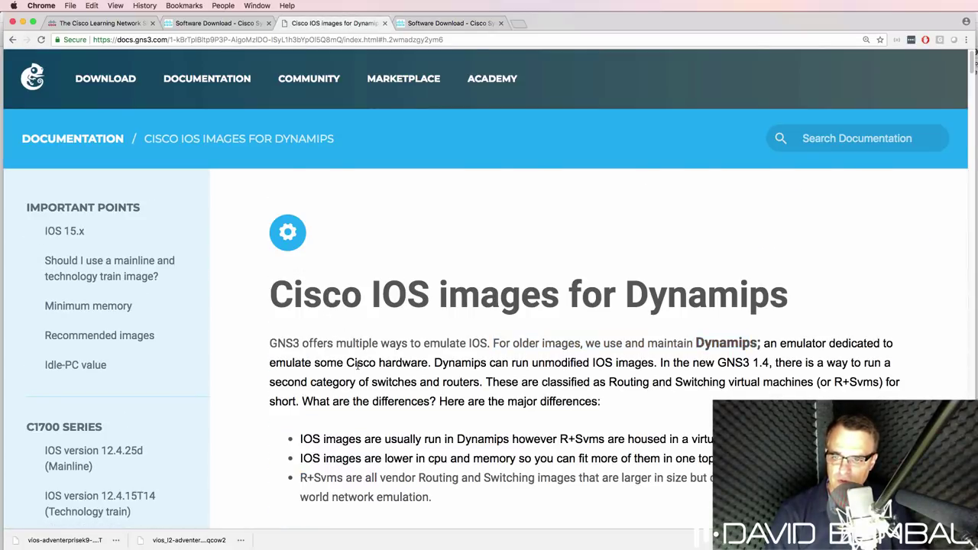
{"action": "scroll", "coordinate": [357, 368], "scroll_direction": "down", "scroll_amount": 15}
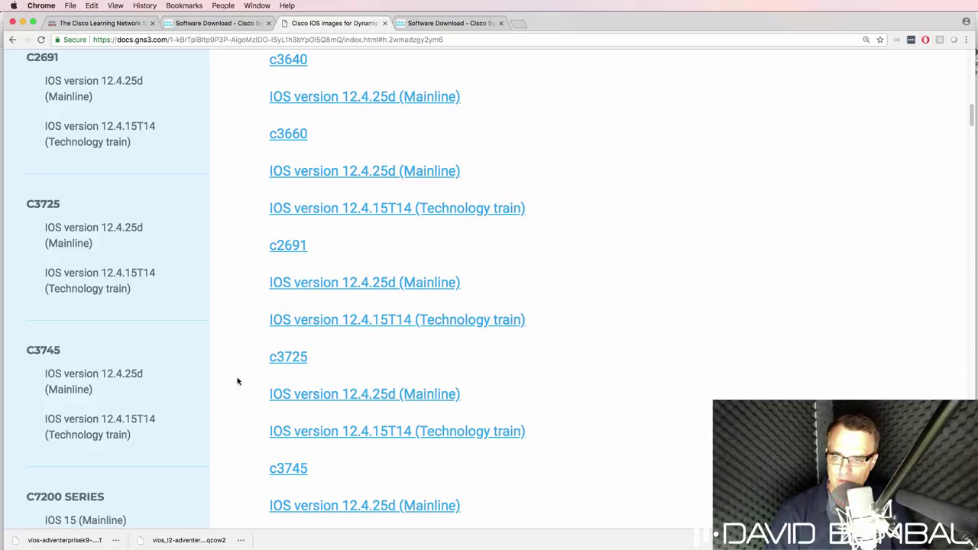
{"action": "left_click", "coordinate": [290, 357]}
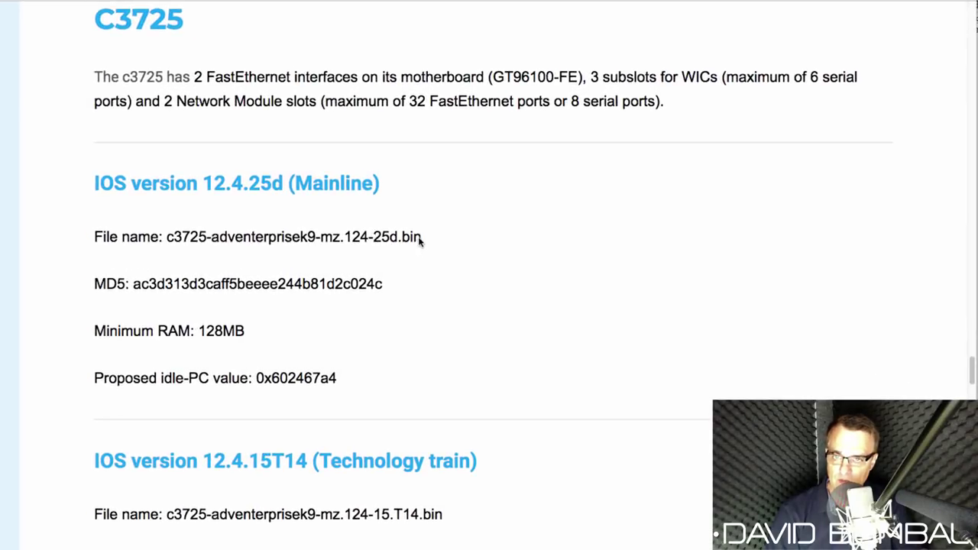
{"action": "left_click_drag", "start_coordinate": [422, 238], "coordinate": [80, 241]}
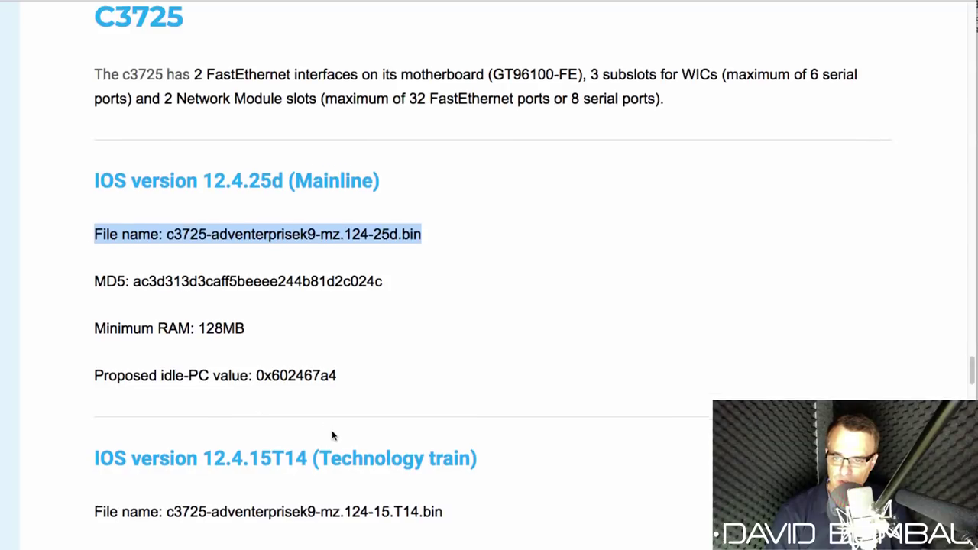
{"action": "scroll", "coordinate": [331, 436], "scroll_direction": "down", "scroll_amount": 1}
{"action": "left_click_drag", "start_coordinate": [455, 496], "coordinate": [79, 488]}
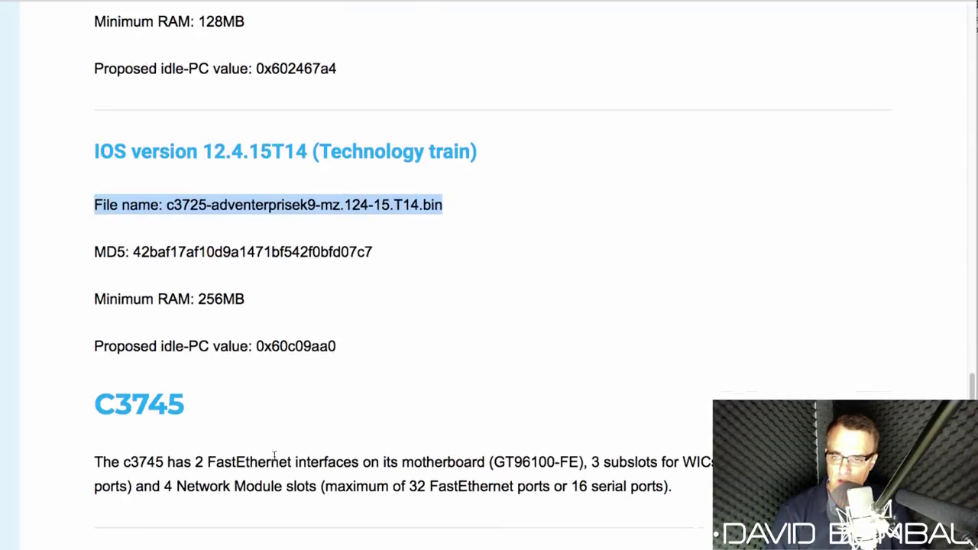
- Under C7200 Series, IOS 15 (Mainline), select the file name c7200-adventerprisek9-mz.152-4.M7.bin
{"action": "scroll", "coordinate": [274, 456], "scroll_direction": "up", "scroll_amount": 2}
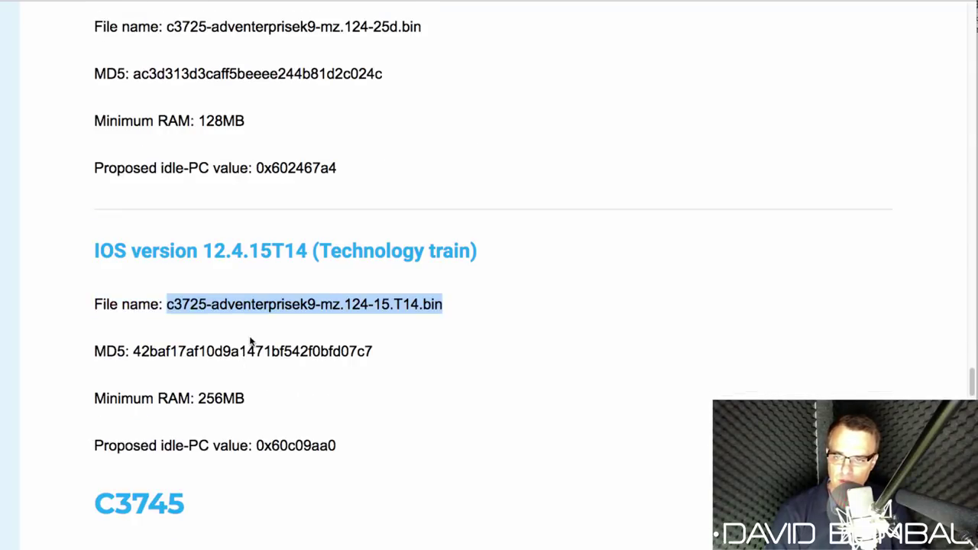
{"action": "scroll", "coordinate": [253, 344], "scroll_direction": "up", "scroll_amount": 1}
{"action": "scroll", "coordinate": [251, 345], "scroll_direction": "up", "scroll_amount": 3}
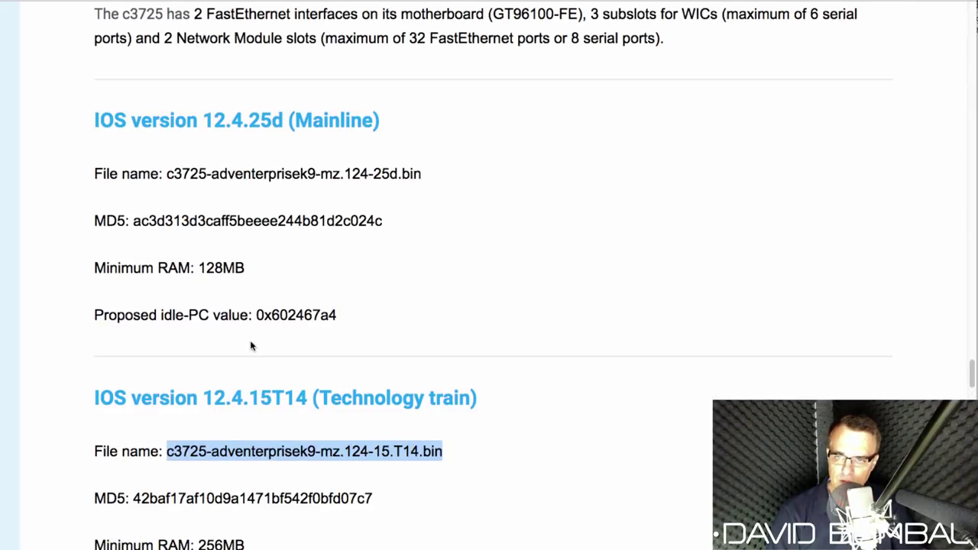
{"action": "scroll", "coordinate": [250, 346], "scroll_direction": "up", "scroll_amount": 2}
{"action": "left_click_drag", "start_coordinate": [50, 48], "coordinate": [184, 66]}
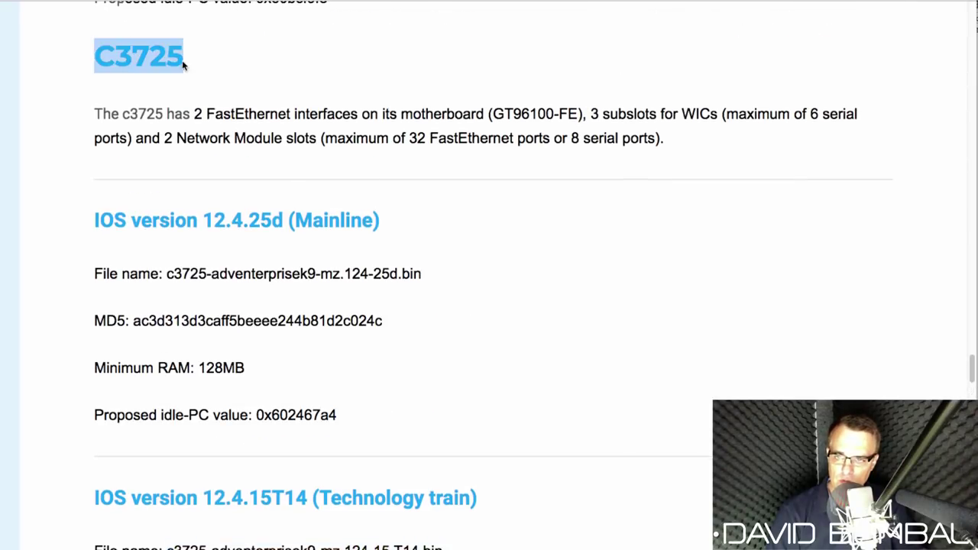
{"action": "scroll", "coordinate": [173, 273], "scroll_direction": "down", "scroll_amount": 10}
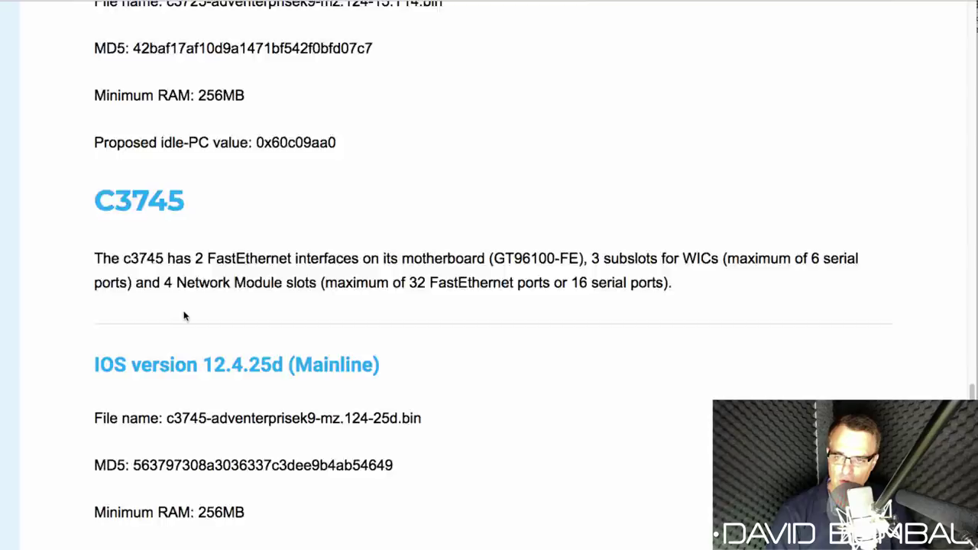
{"action": "left_click_drag", "start_coordinate": [87, 160], "coordinate": [207, 159]}
{"action": "scroll", "coordinate": [207, 306], "scroll_direction": "down", "scroll_amount": 5}
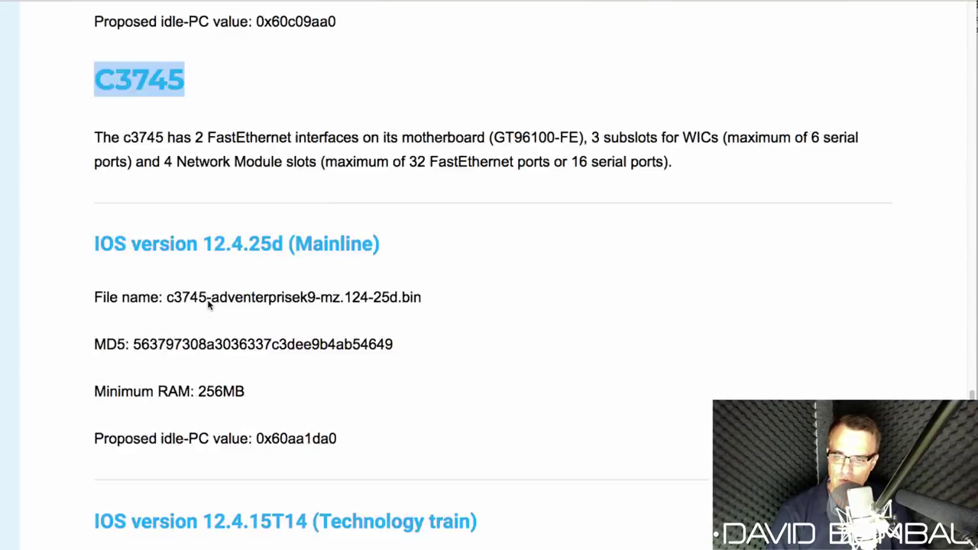
{"action": "scroll", "coordinate": [208, 306], "scroll_direction": "down", "scroll_amount": 10}
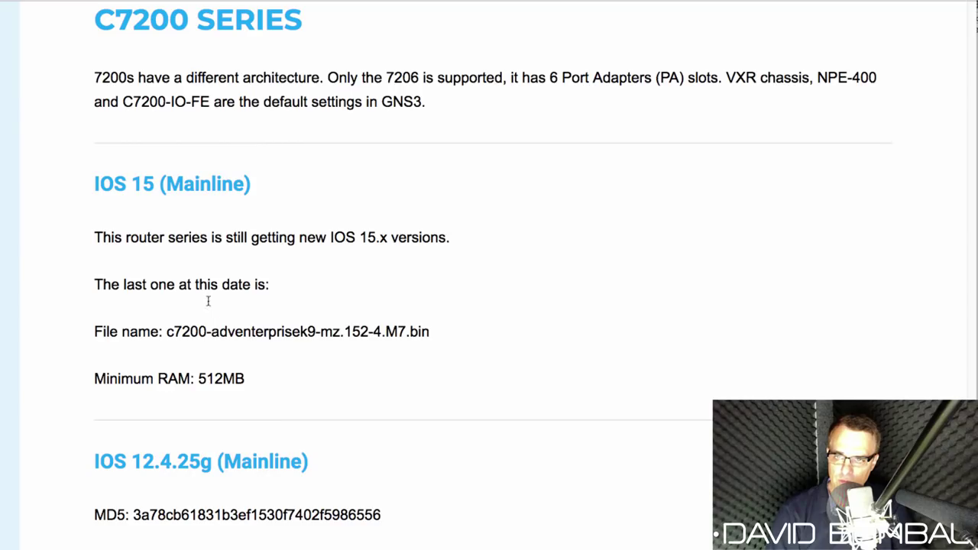
{"action": "left_click_drag", "start_coordinate": [89, 22], "coordinate": [328, 27]}
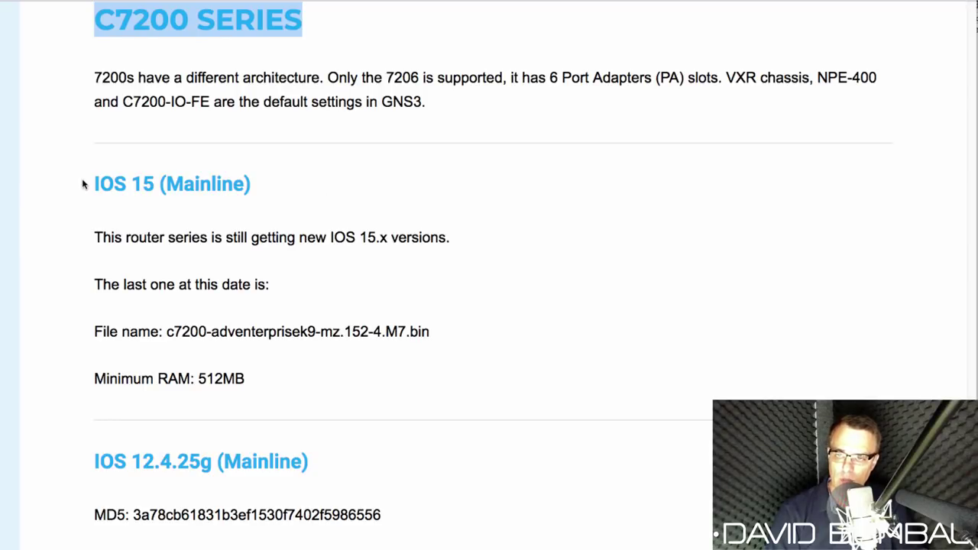
{"action": "left_click_drag", "start_coordinate": [84, 184], "coordinate": [294, 190]}
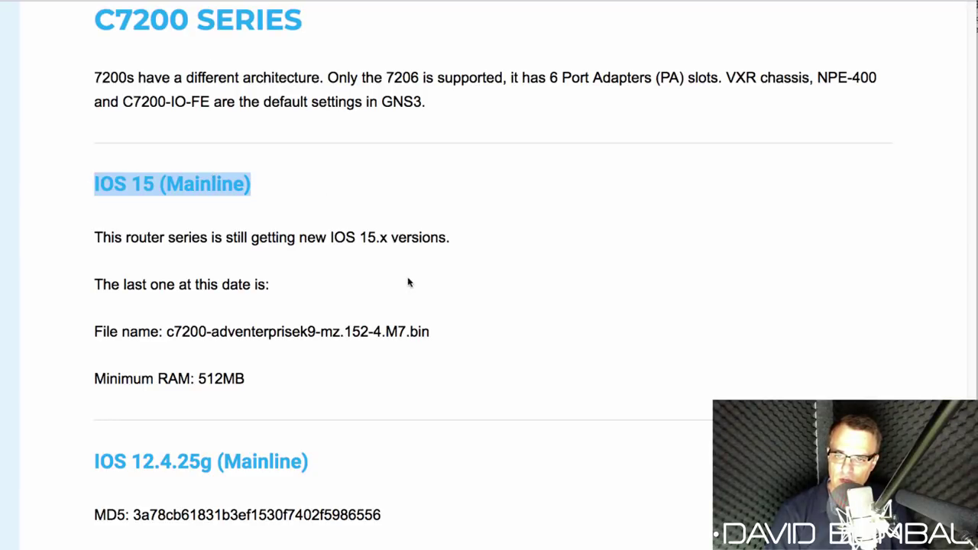
{"action": "mouse_move", "coordinate": [439, 334]}
{"action": "left_mouse_down"}
{"action": "mouse_move", "coordinate": [139, 329]}
{"action": "mouse_move", "coordinate": [433, 334]}
{"action": "left_mouse_up"}
{"action": "key", "text": "super+c"}
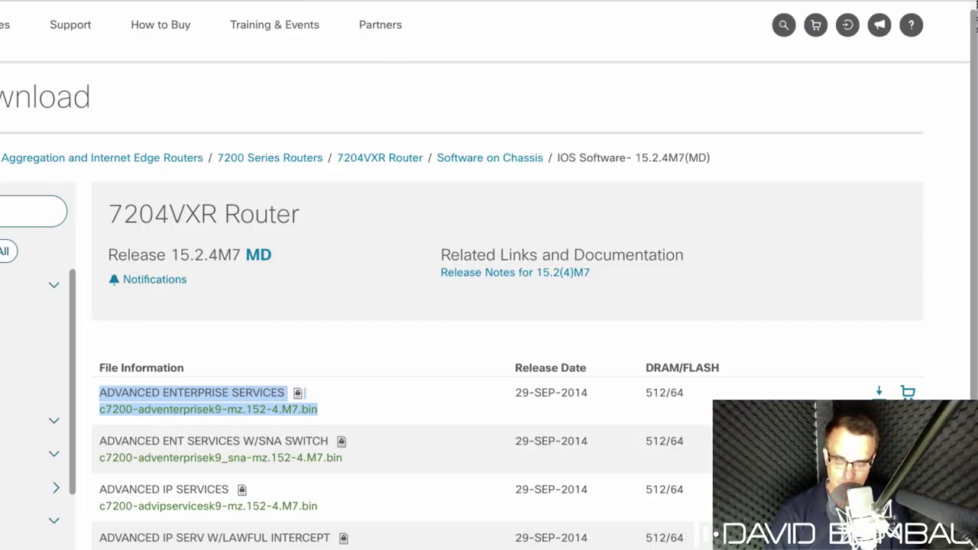
- On the 7204VXR download page, find c7200-adventerprisek9-mz.152-4.M7.bin via page search and start its download
{"action": "left_click", "coordinate": [384, 67]}
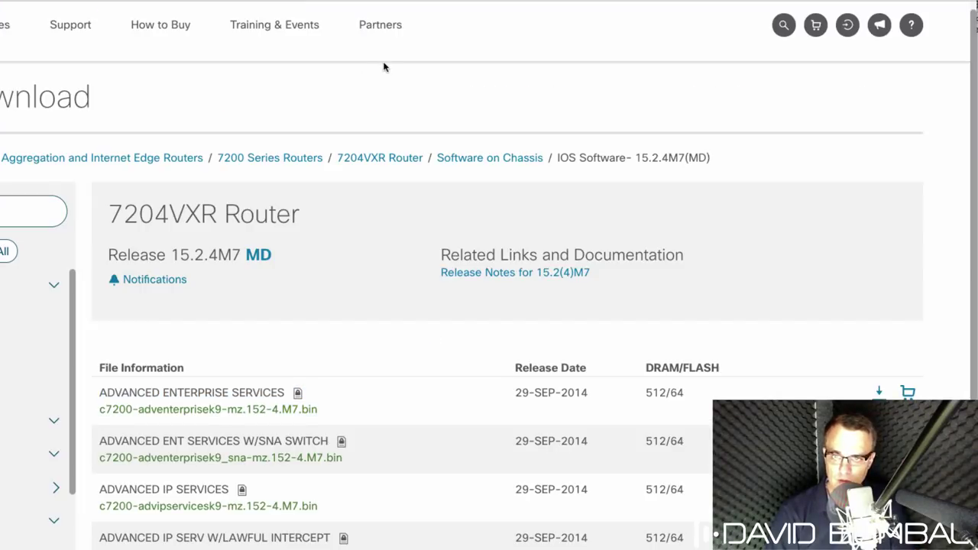
{"action": "key", "text": "super+f"}
{"action": "key", "text": "super+v"}
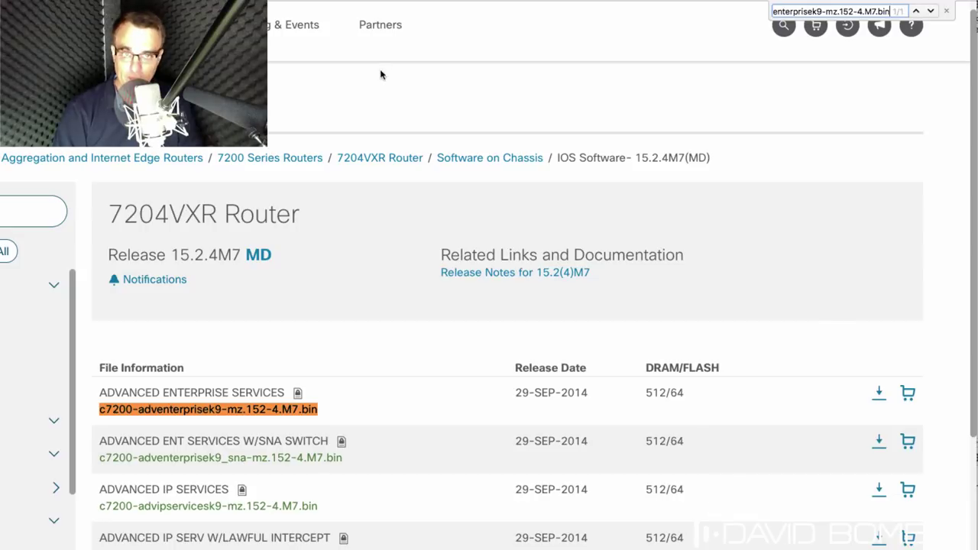
{"action": "mouse_move", "coordinate": [340, 451]}
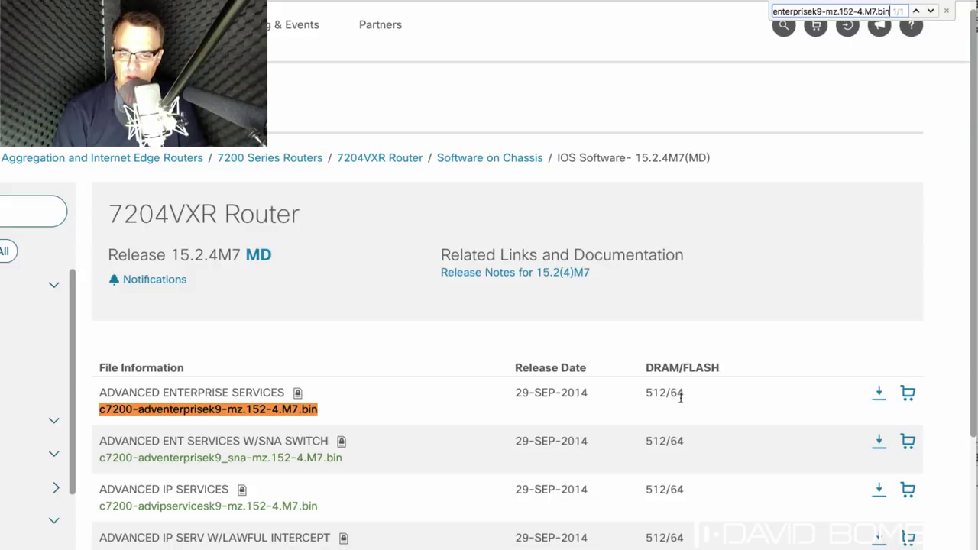
{"action": "left_click", "coordinate": [880, 396]}
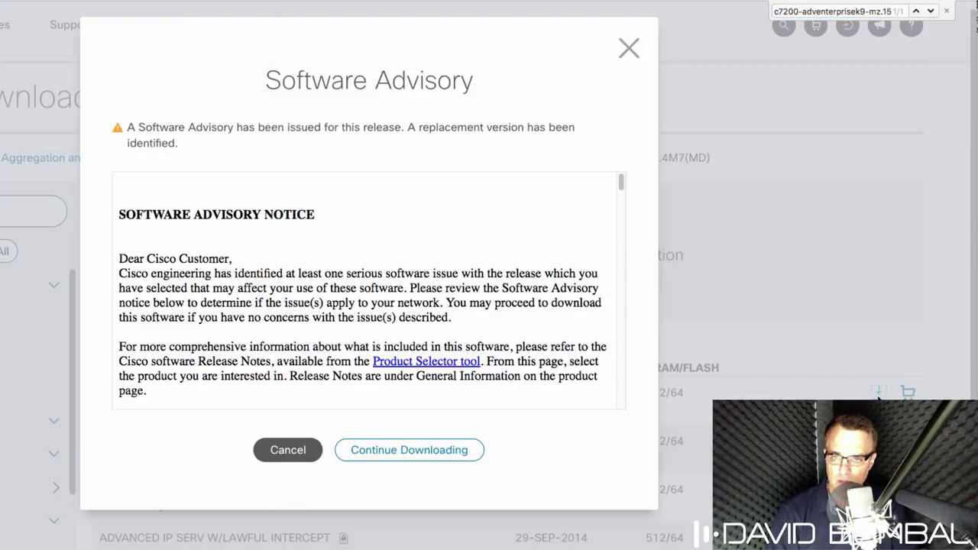
- Continue past the Software Advisory, reaching the notice that login and a service contract are required
{"action": "left_click_drag", "start_coordinate": [263, 84], "coordinate": [489, 86]}
{"action": "key", "text": "super+Tab"}
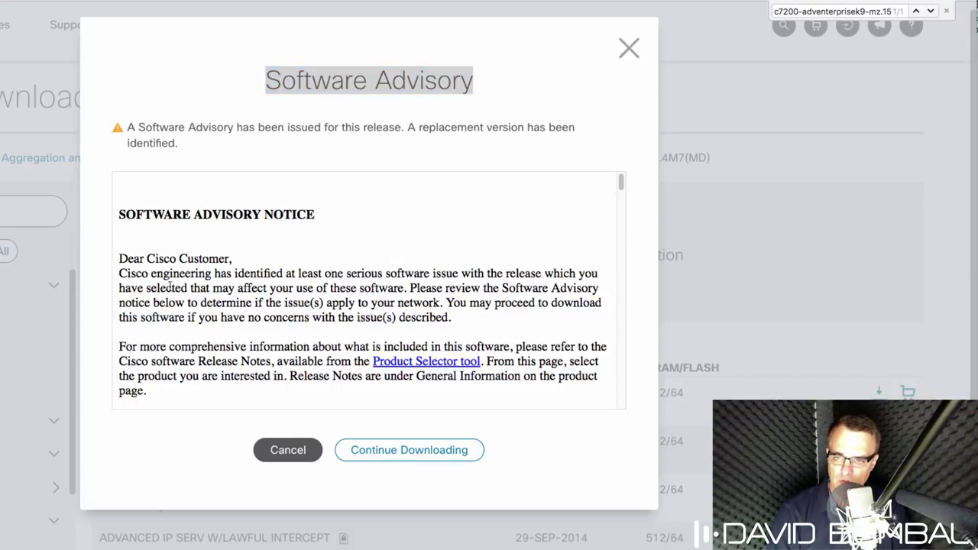
{"action": "left_click_drag", "start_coordinate": [210, 273], "coordinate": [473, 269]}
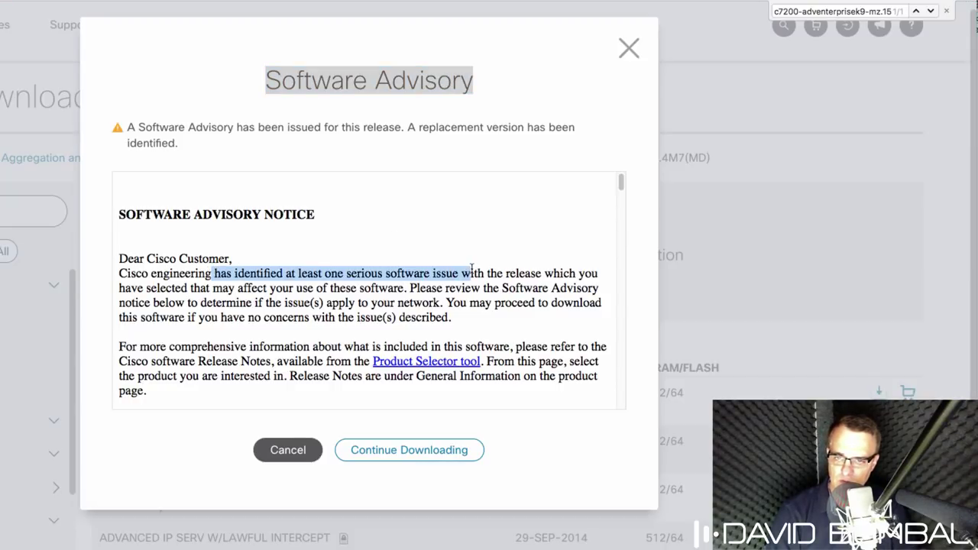
{"action": "left_click", "coordinate": [425, 454]}
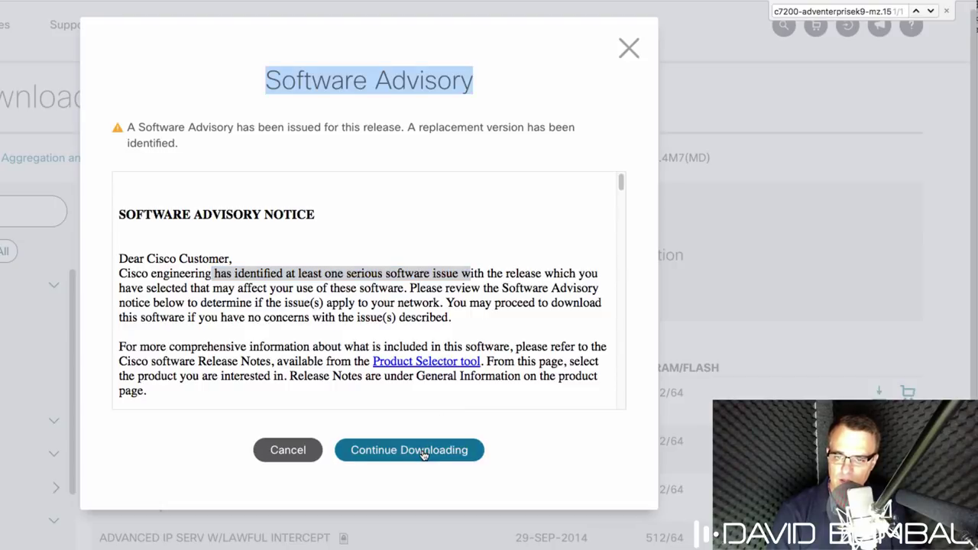
{"action": "left_click", "coordinate": [424, 454]}
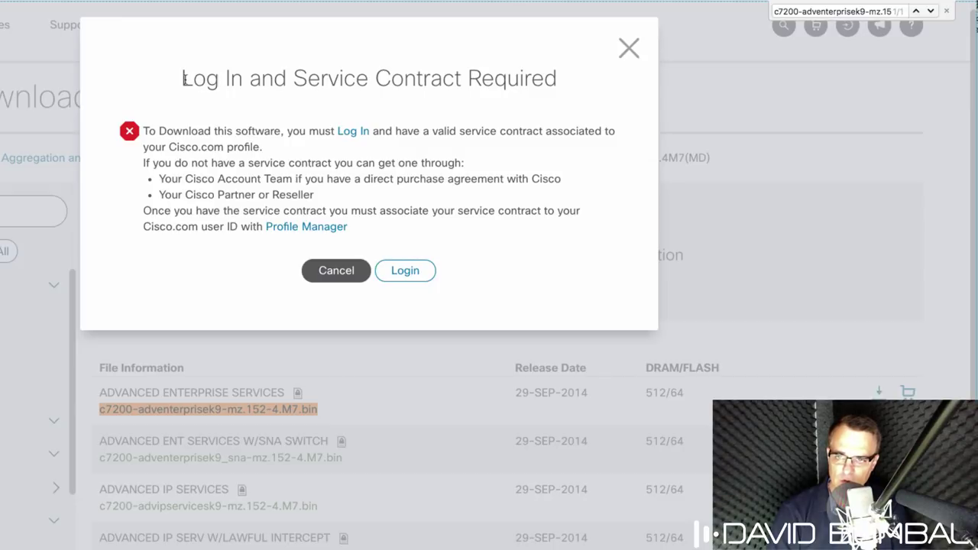
{"action": "left_click_drag", "start_coordinate": [183, 80], "coordinate": [585, 81]}
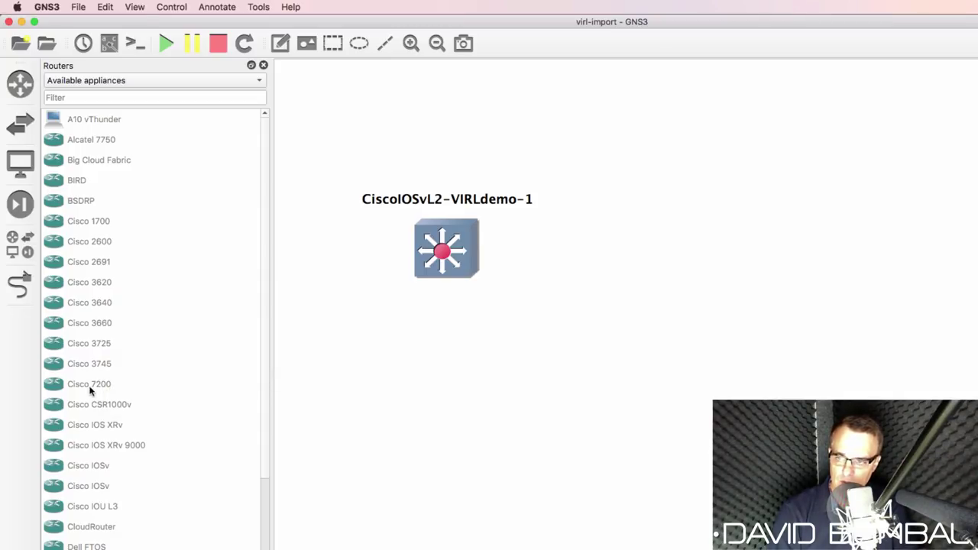
- Add the Cisco 7200 appliance on the GNS3 VM and select its missing c7200-adventerprisek9-mz.124-24.T5.image file
{"action": "double_click", "coordinate": [122, 388]}
{"action": "left_click", "coordinate": [712, 485]}
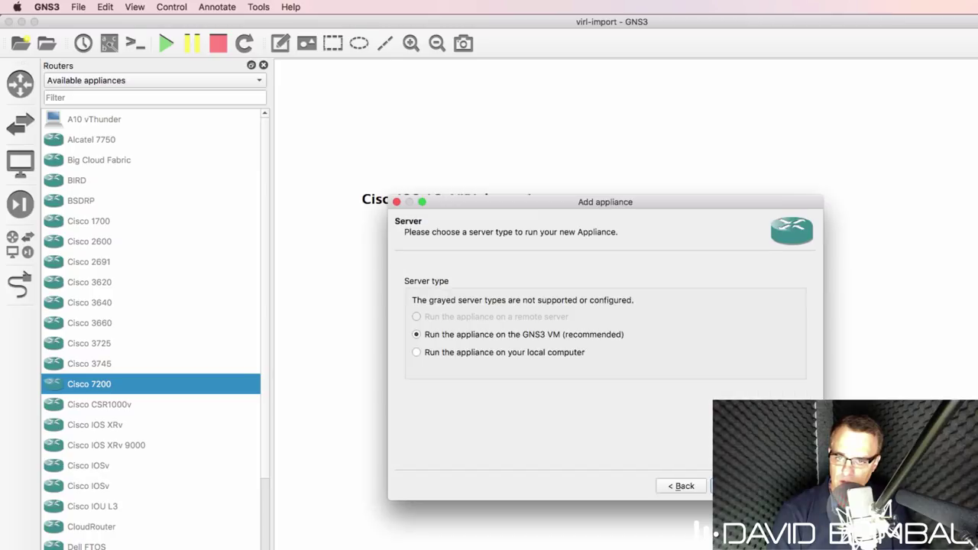
{"action": "left_click", "coordinate": [546, 394]}
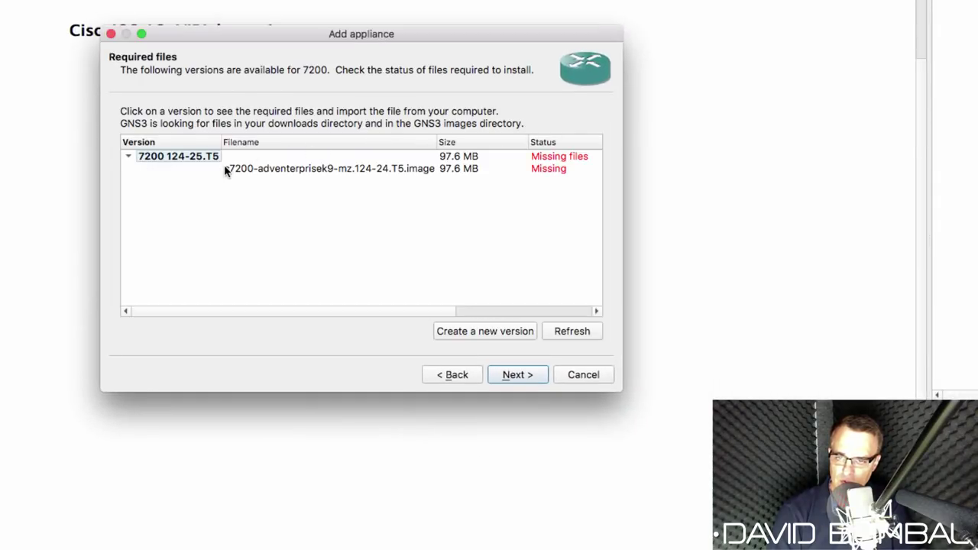
{"action": "left_click", "coordinate": [310, 171]}
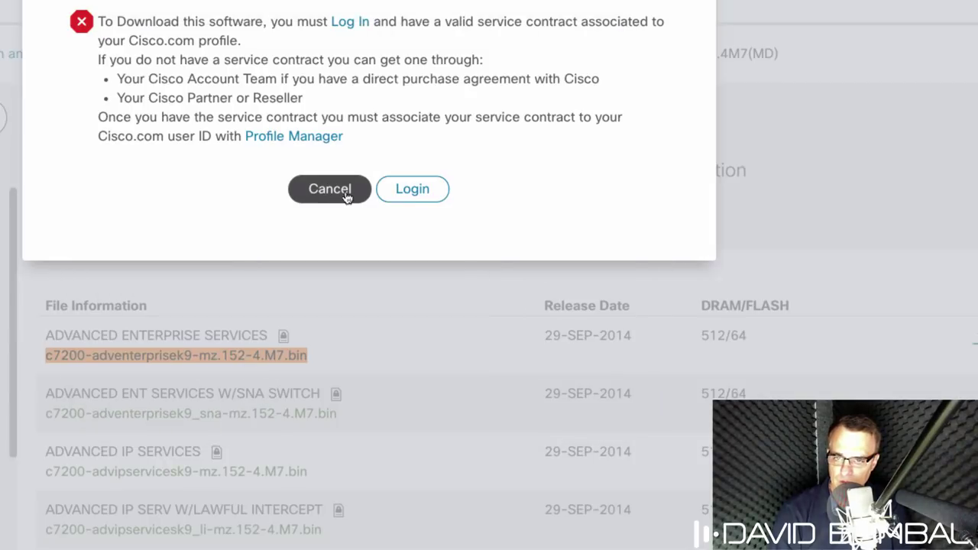
{"action": "left_click", "coordinate": [344, 191]}
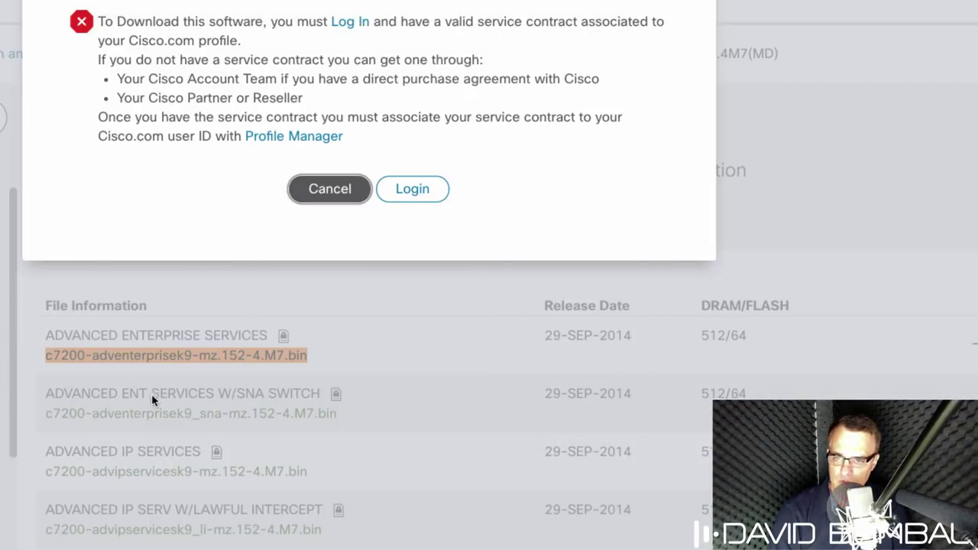
{"action": "mouse_move", "coordinate": [227, 368]}
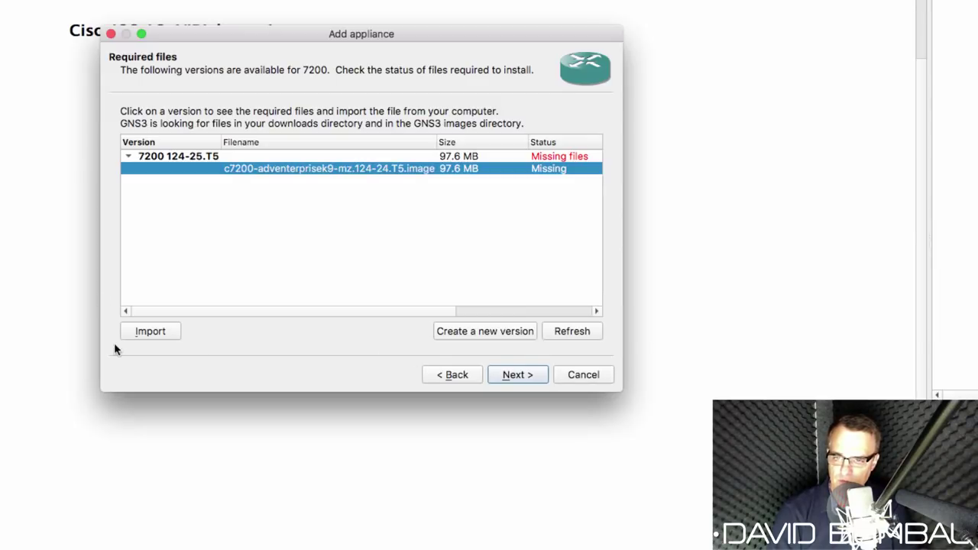
- Cancel the Cisco 7200 appliance wizard and open Preferences at Dynamips > IOS routers
{"action": "left_click", "coordinate": [589, 377]}
{"action": "left_click", "coordinate": [80, 6]}
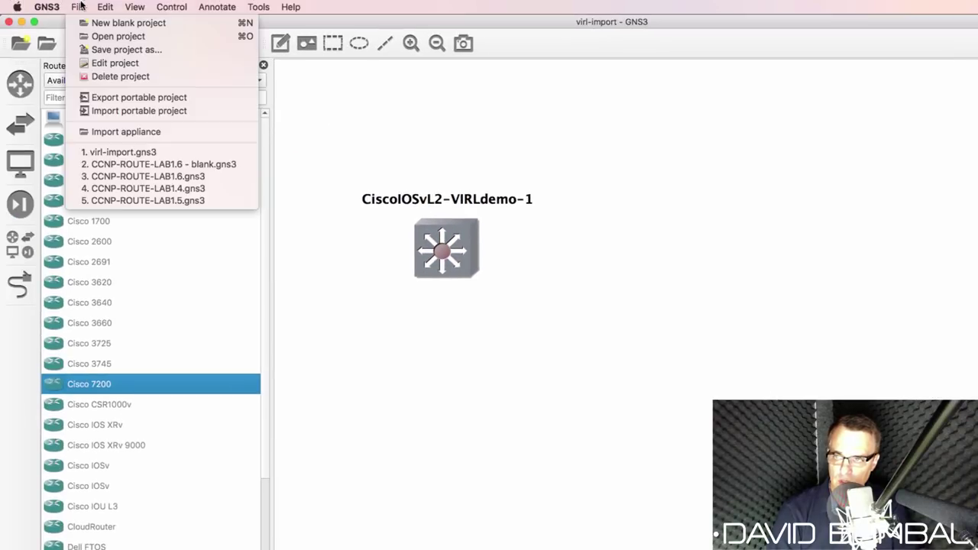
{"action": "left_click", "coordinate": [42, 7]}
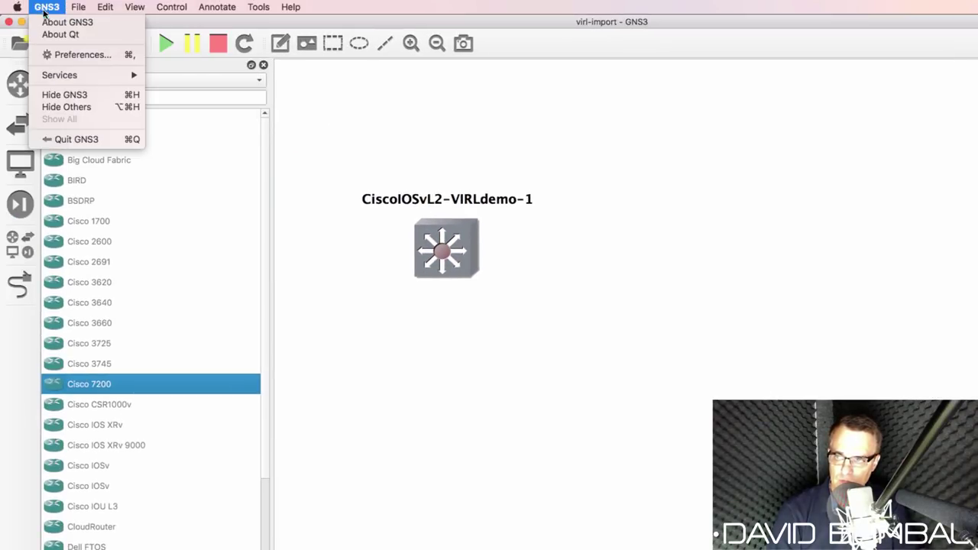
{"action": "left_click", "coordinate": [63, 55]}
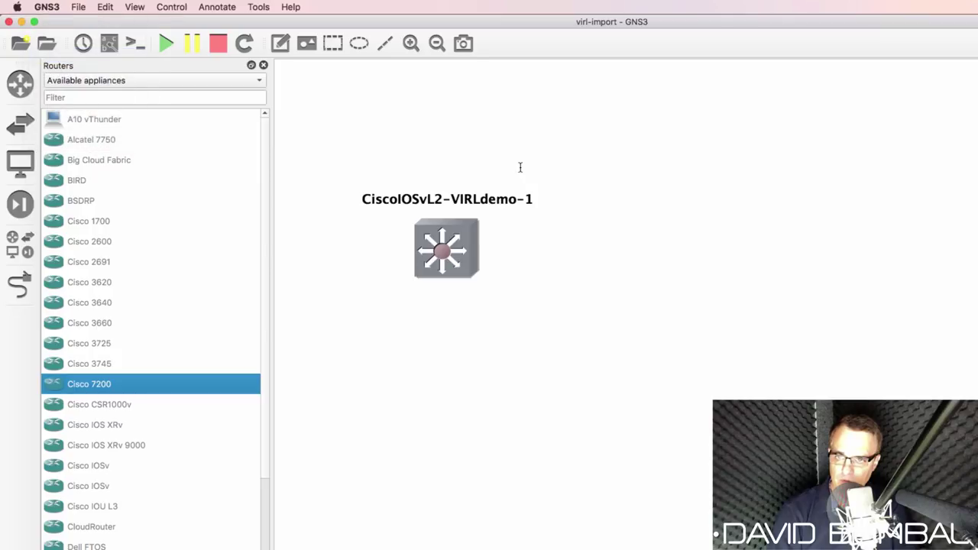
{"action": "left_click_drag", "start_coordinate": [411, 98], "coordinate": [470, 159]}
{"action": "left_click", "coordinate": [335, 269]}
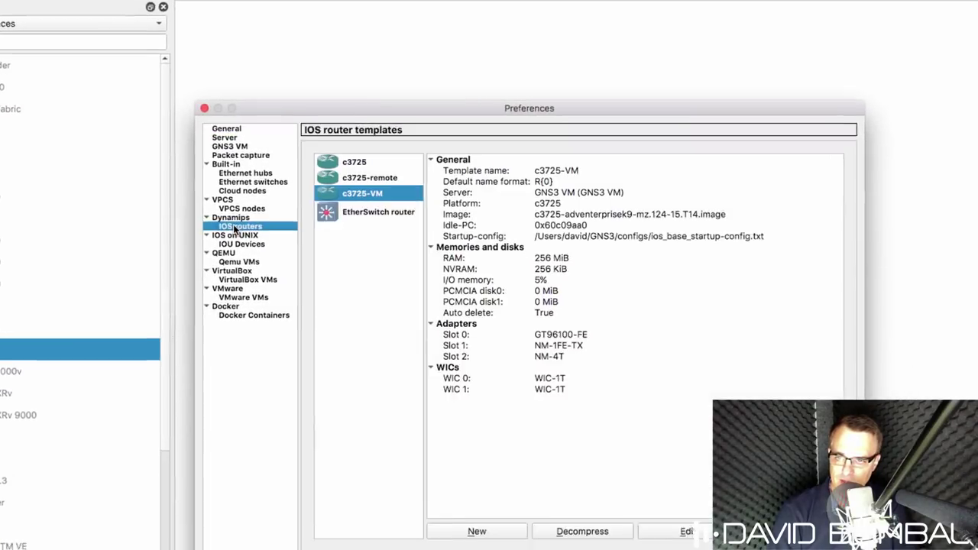
{"action": "left_click", "coordinate": [329, 262]}
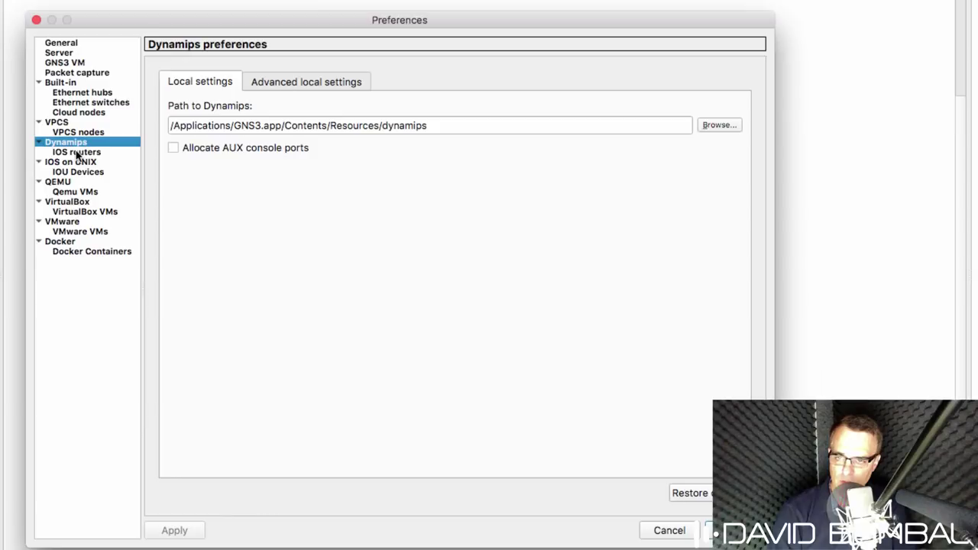
{"action": "left_click", "coordinate": [77, 152]}
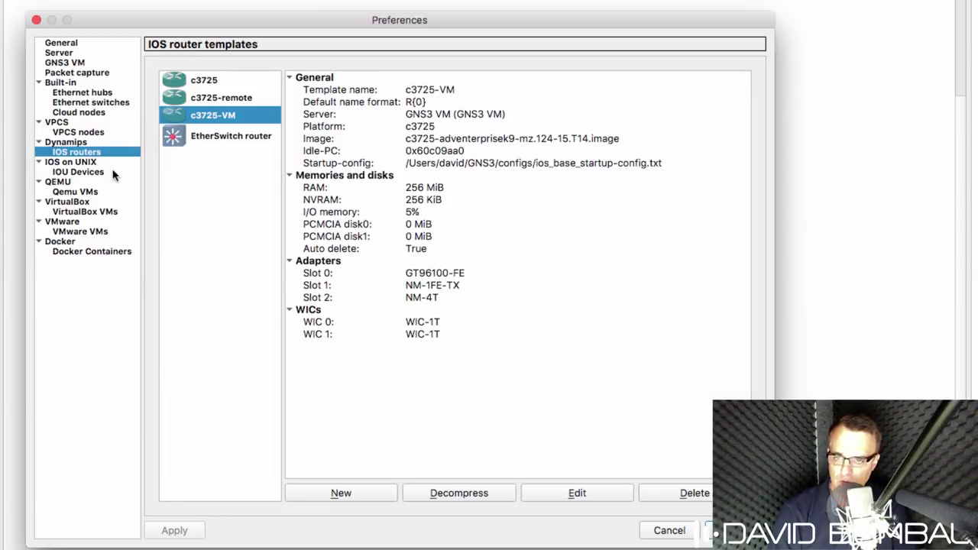
- Start a new IOS router template on the GNS3 VM using c7200-adventerprisek9-mz.152-4.M7.bin from Downloads
{"action": "left_click", "coordinate": [339, 491]}
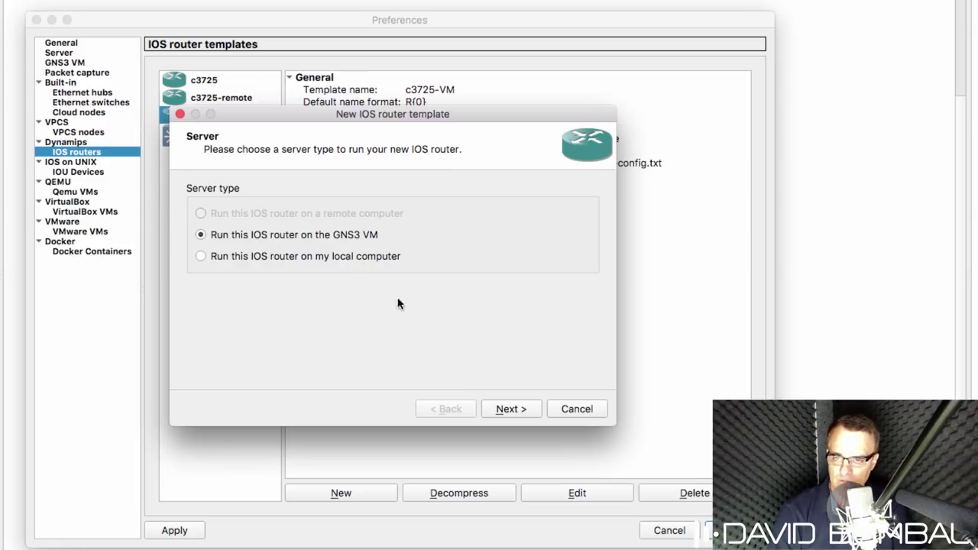
{"action": "left_click", "coordinate": [505, 409]}
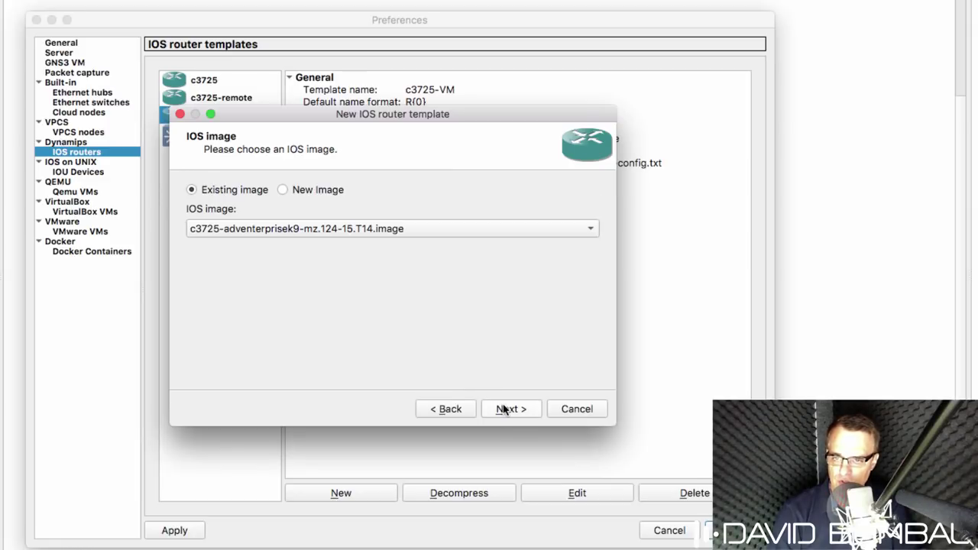
{"action": "left_click", "coordinate": [282, 189]}
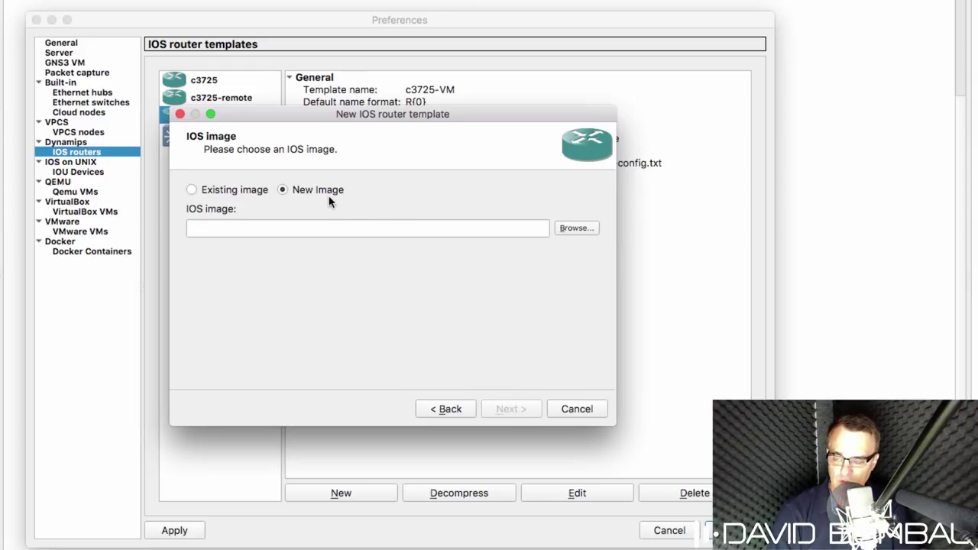
{"action": "left_click", "coordinate": [572, 229]}
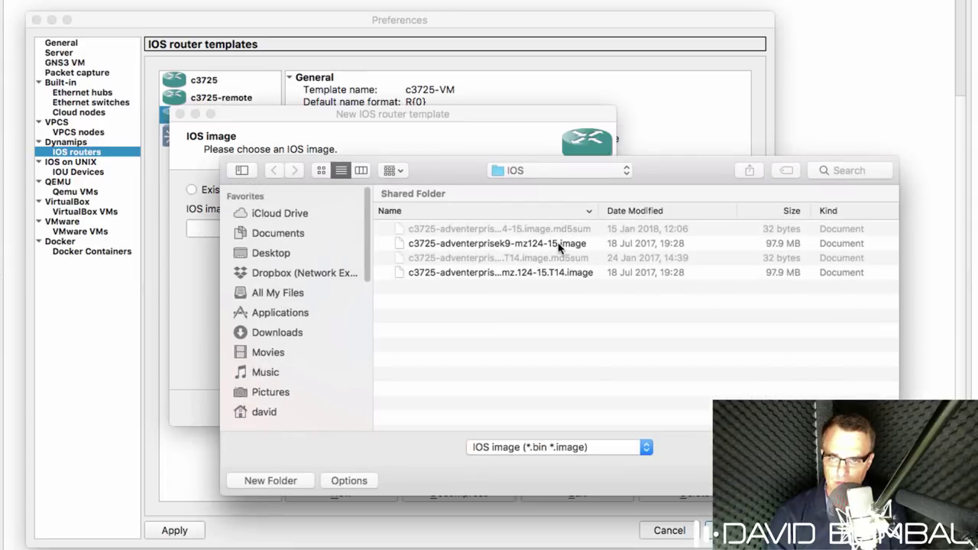
{"action": "left_click", "coordinate": [280, 340]}
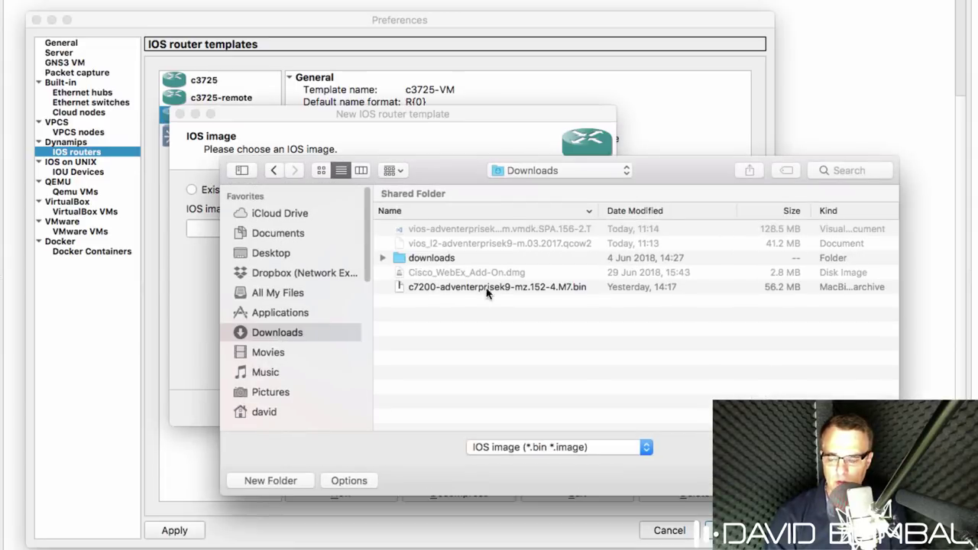
{"action": "left_click", "coordinate": [482, 294]}
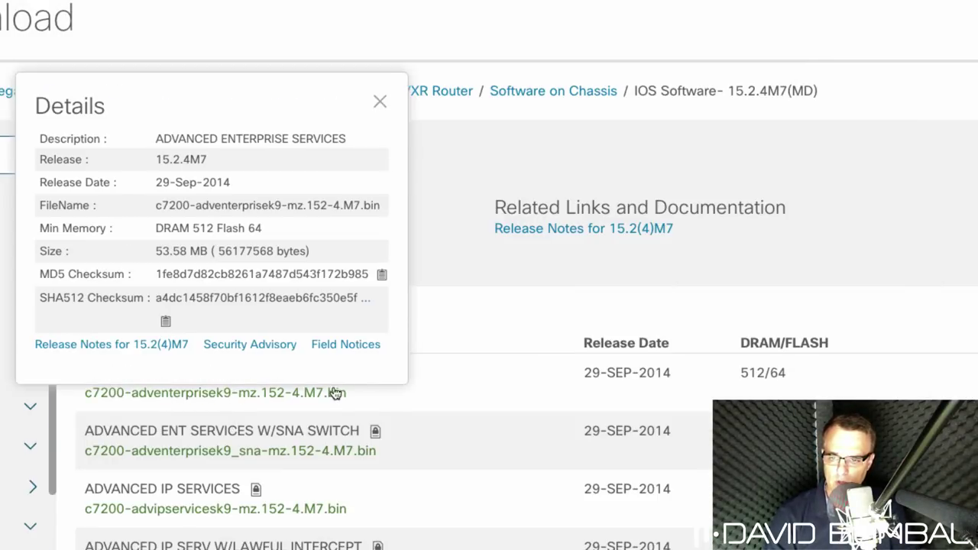
- Select the c7200-adventerprisek9-mz.152-4.M7.bin file name on Cisco's page, then return to GNS3's application menu
{"action": "left_click_drag", "start_coordinate": [372, 399], "coordinate": [91, 398]}
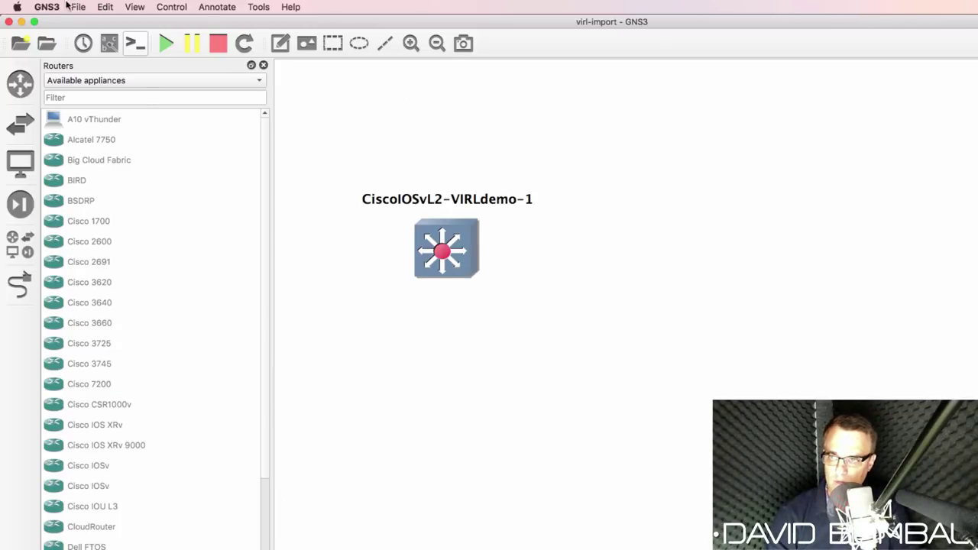
{"action": "left_click", "coordinate": [46, 7]}
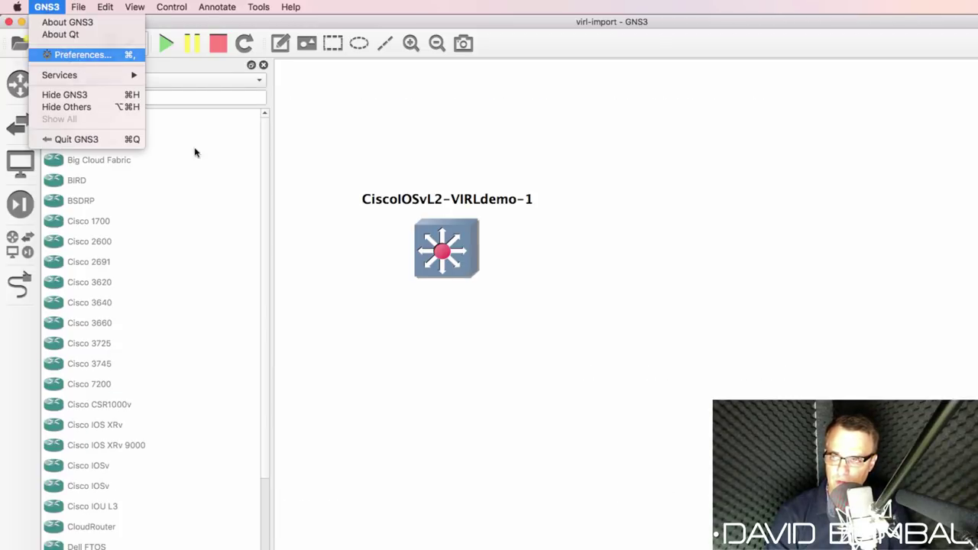
- Start a new Dynamips IOS router template that runs on the GNS3 VM
{"action": "key", "text": "Return"}
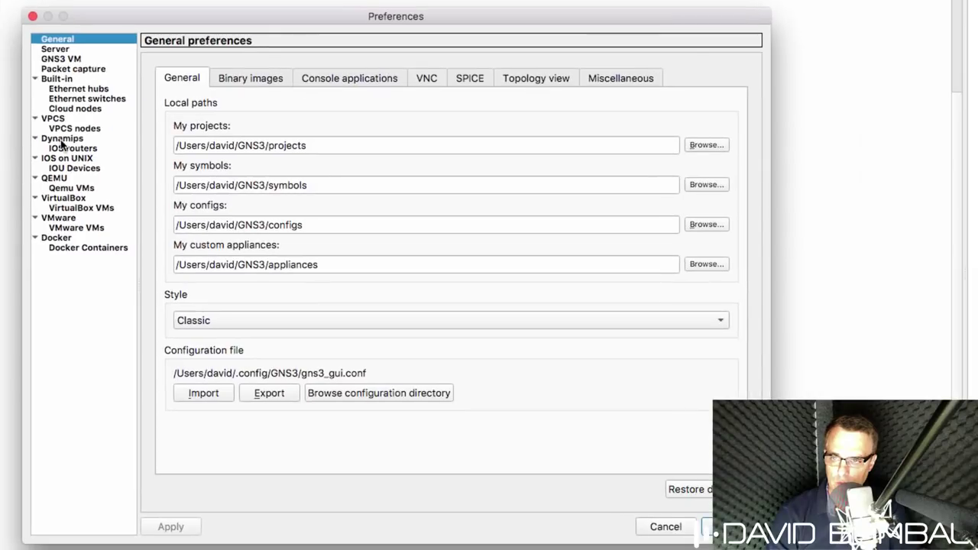
{"action": "left_click", "coordinate": [61, 140]}
{"action": "left_click", "coordinate": [74, 149]}
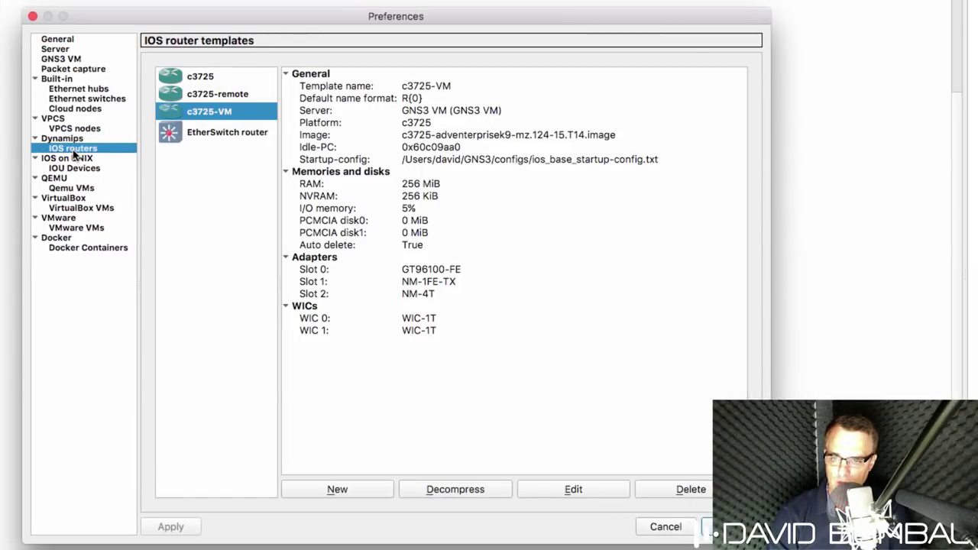
{"action": "left_click", "coordinate": [337, 489]}
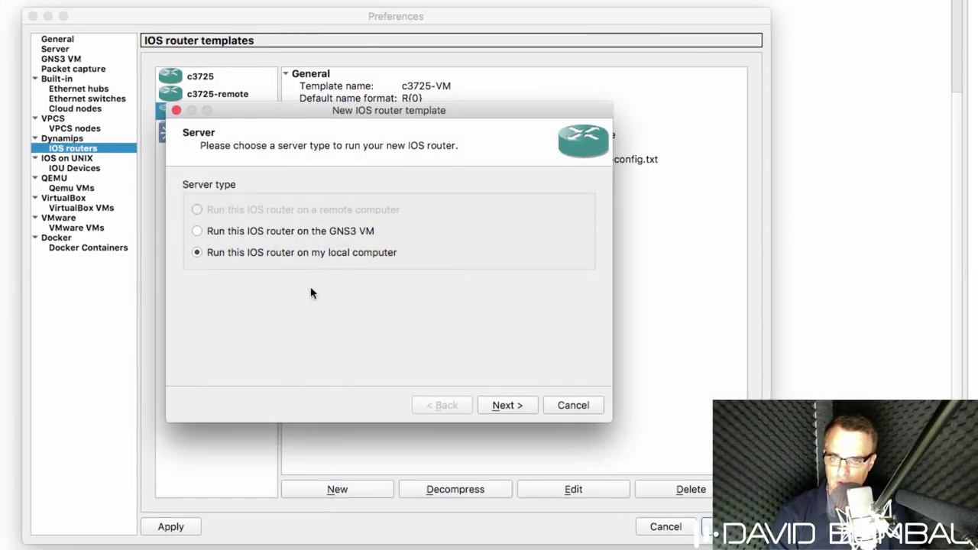
{"action": "left_click", "coordinate": [250, 236]}
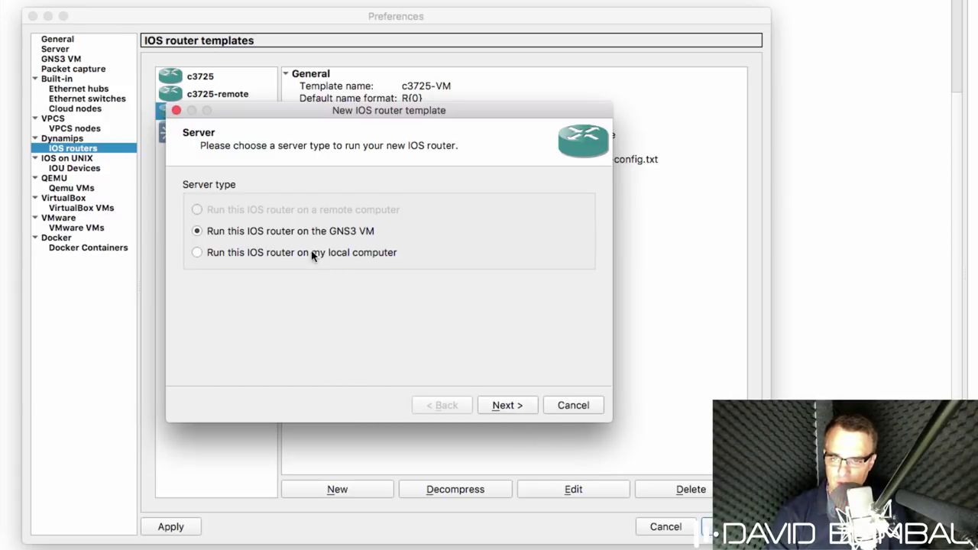
{"action": "left_click", "coordinate": [503, 407]}
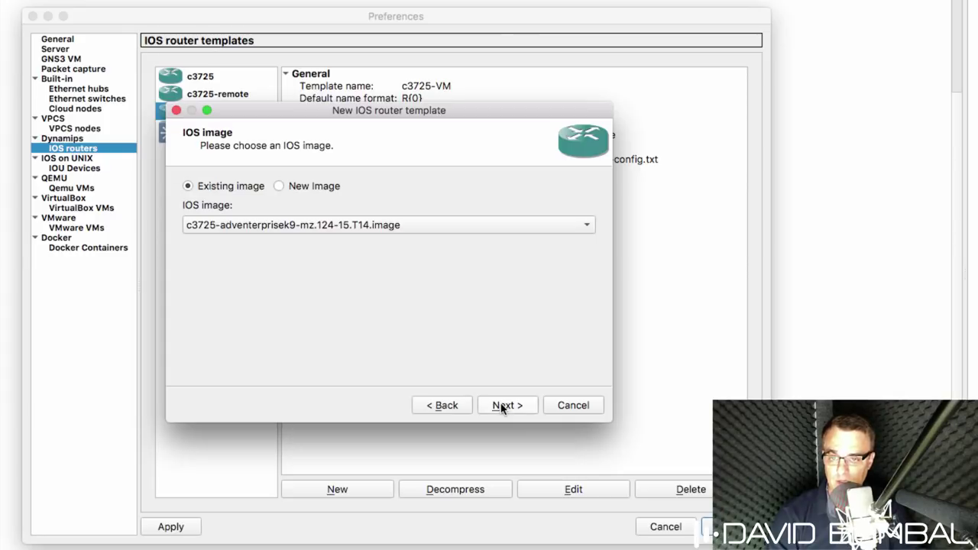
- Supply the c7200-adventerprisek9-mz.152-4.M7.bin image from Downloads, decompressed and uploaded
{"action": "left_click", "coordinate": [279, 187]}
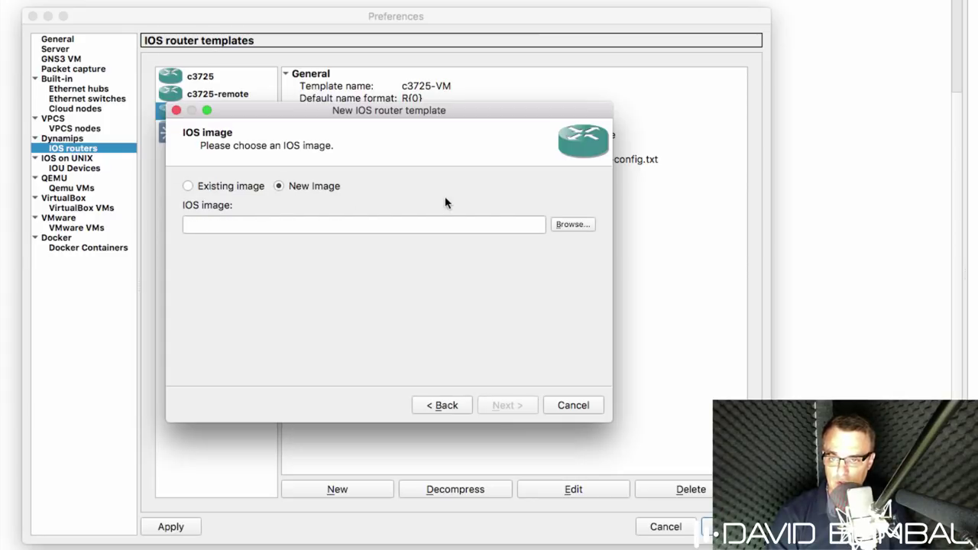
{"action": "left_click", "coordinate": [576, 225]}
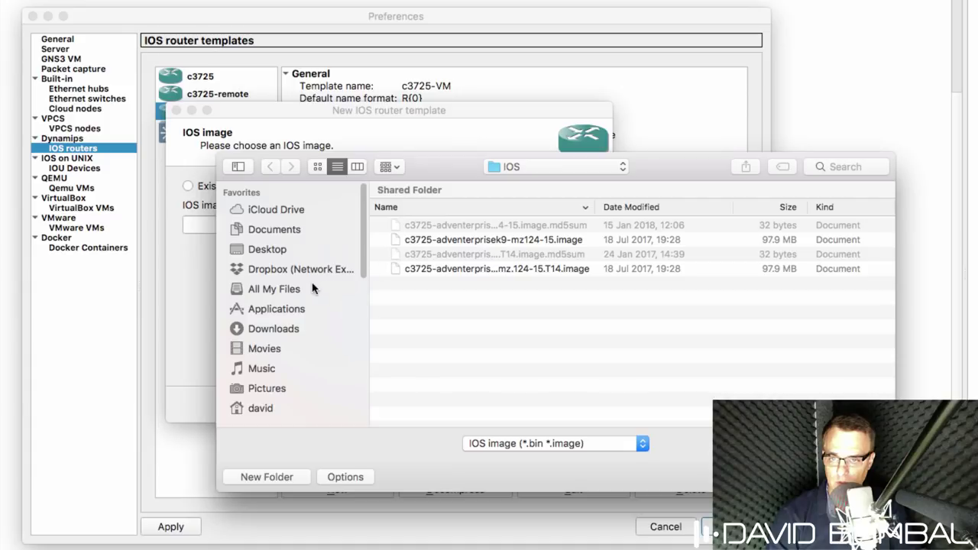
{"action": "left_click", "coordinate": [280, 330]}
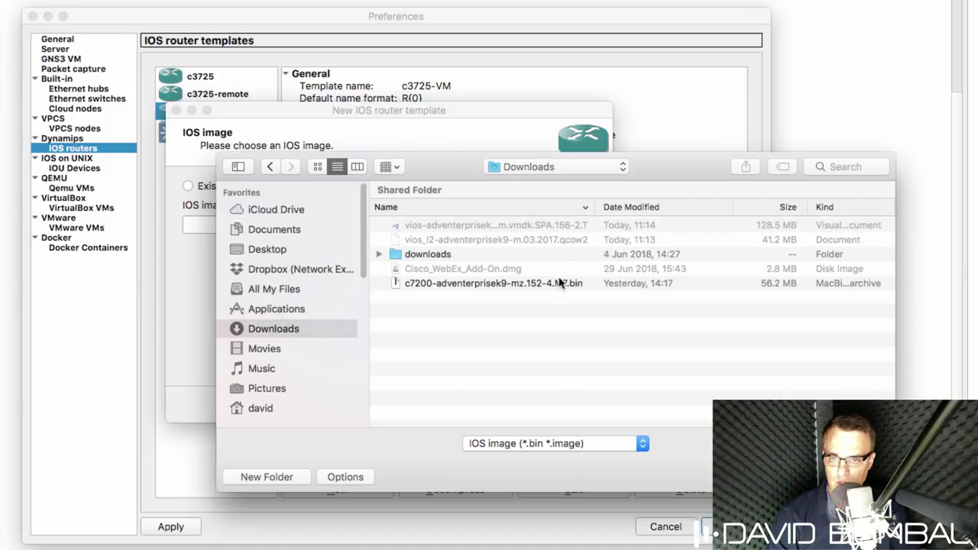
{"action": "double_click", "coordinate": [553, 283]}
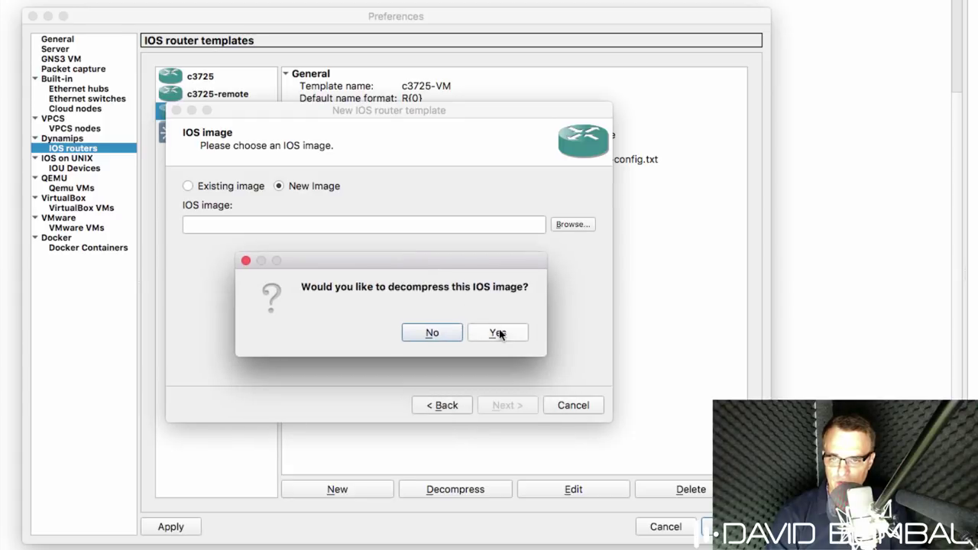
{"action": "left_click", "coordinate": [503, 333]}
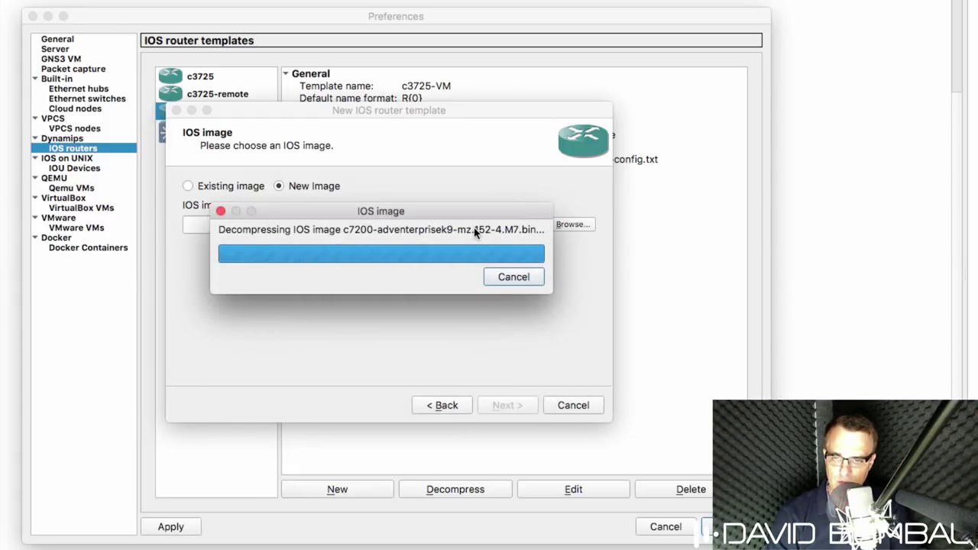
{"action": "left_click", "coordinate": [513, 406]}
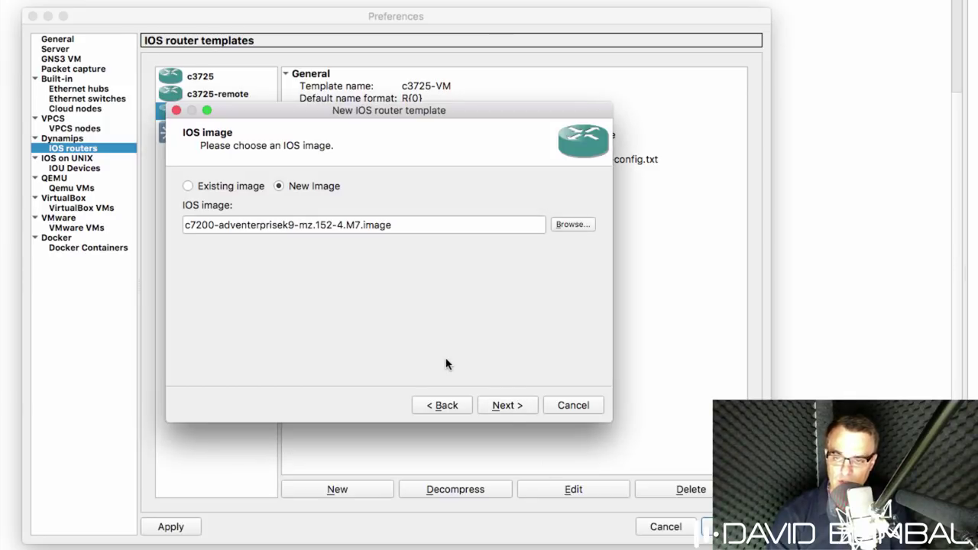
{"action": "left_click", "coordinate": [509, 406]}
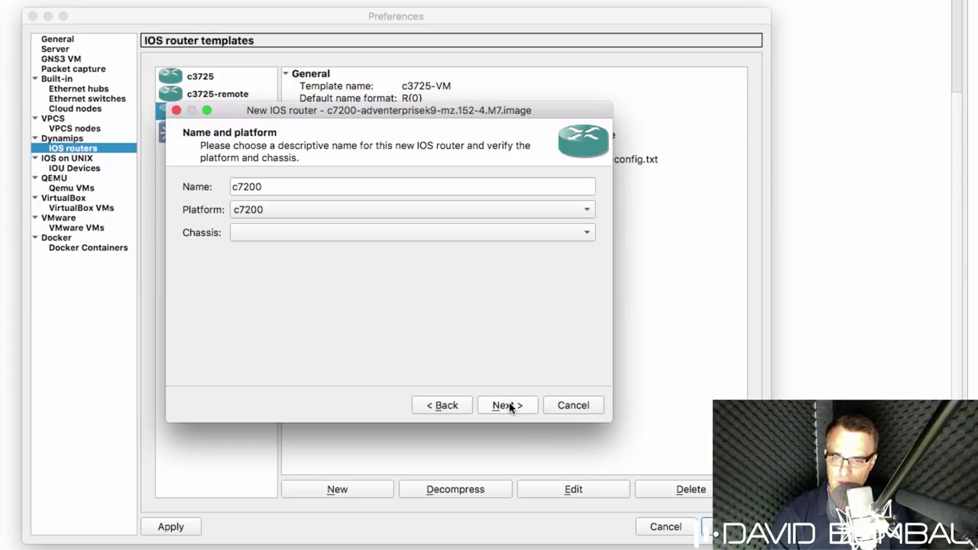
- Name the template c7200-ios15-vm and keep 512 MiB RAM
{"action": "left_click", "coordinate": [322, 191]}
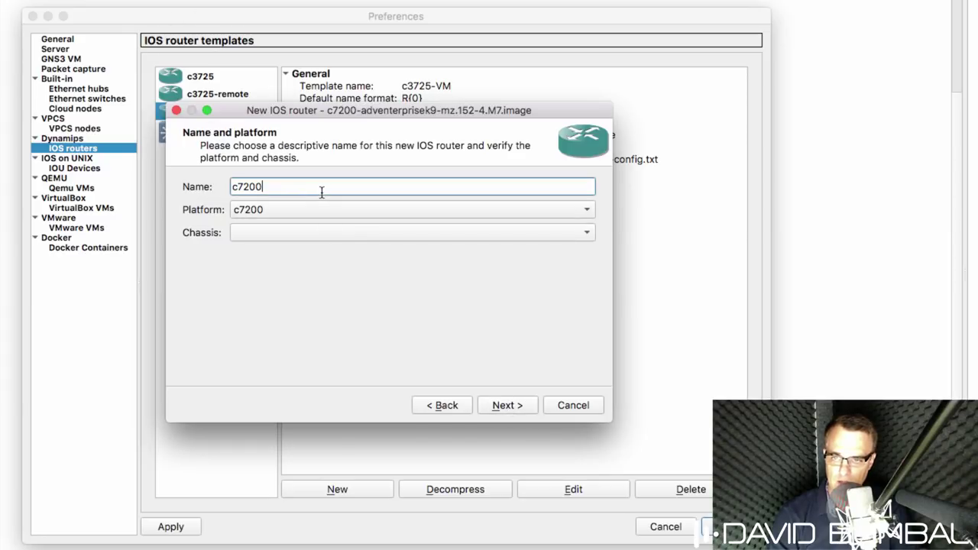
{"action": "type", "text": "-"}
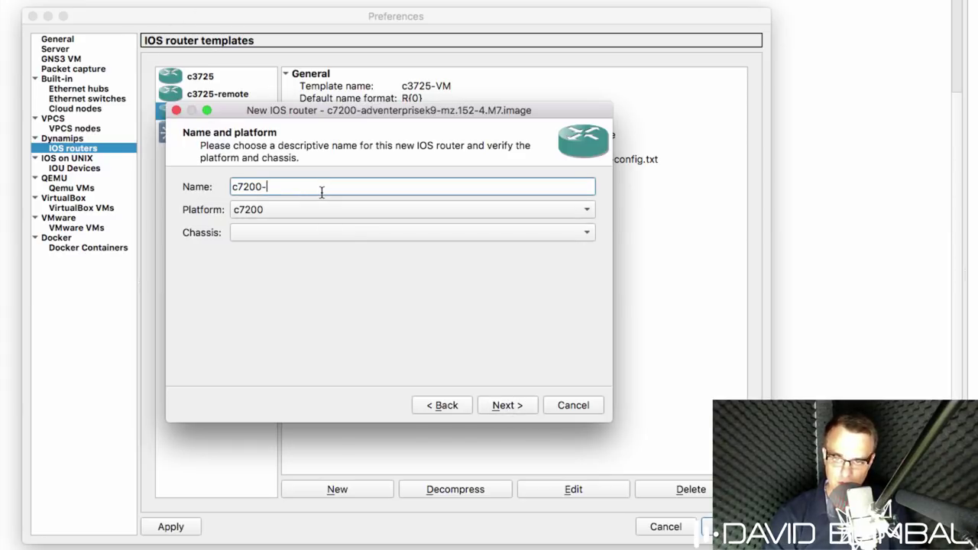
{"action": "type", "text": "ios15"}
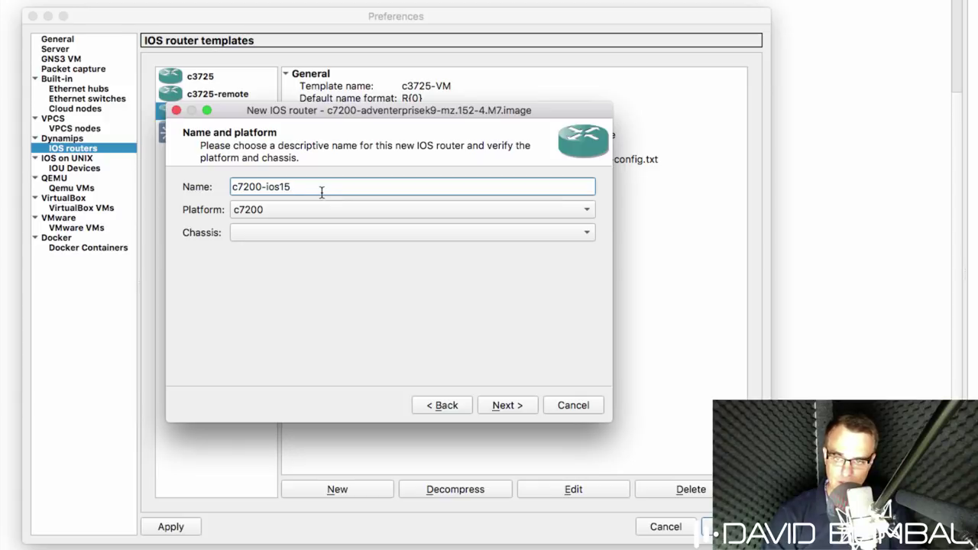
{"action": "type", "text": "-vm"}
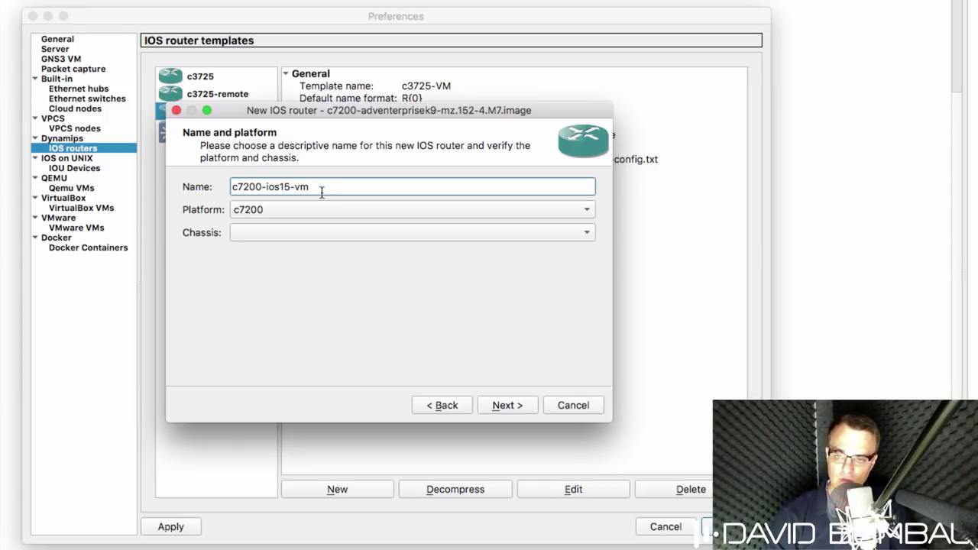
{"action": "left_click", "coordinate": [507, 405]}
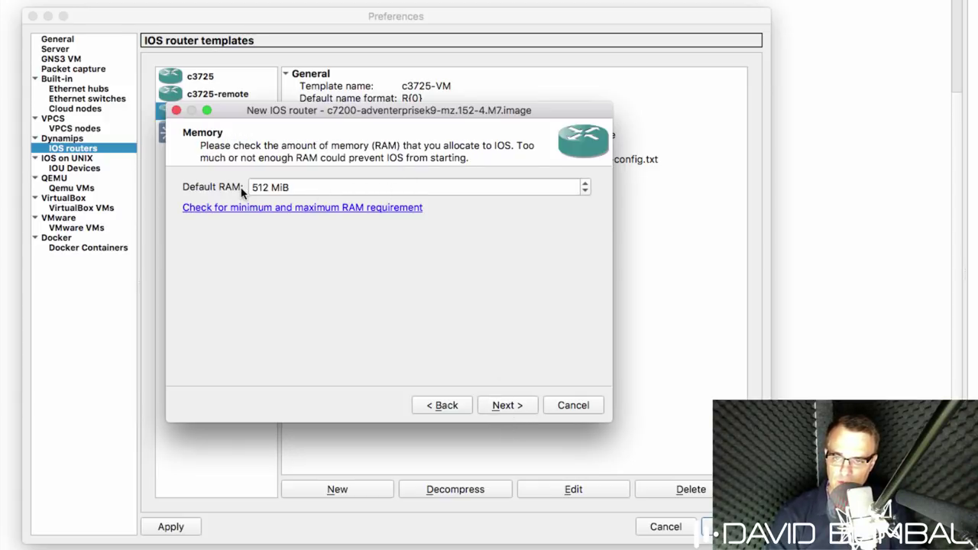
{"action": "left_click_drag", "start_coordinate": [310, 188], "coordinate": [243, 187]}
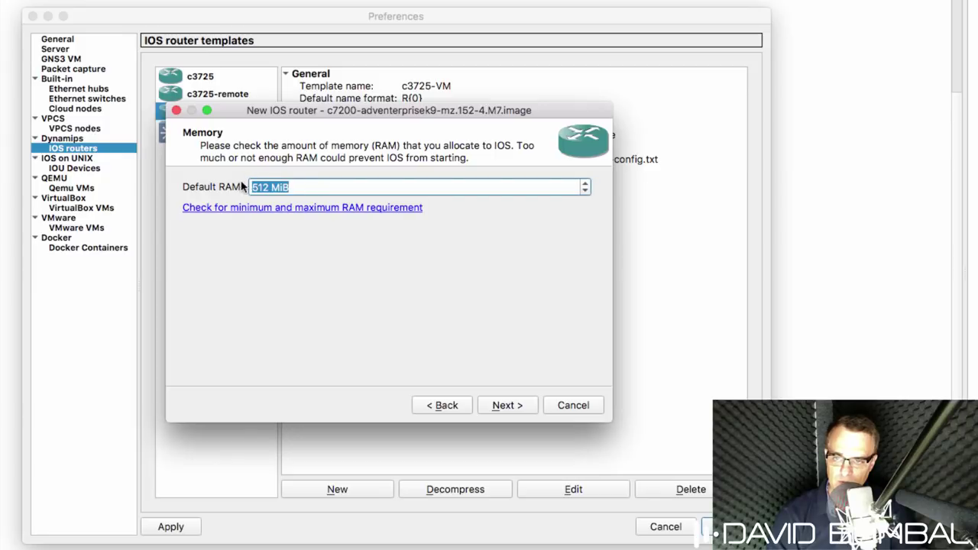
{"action": "left_click", "coordinate": [497, 407]}
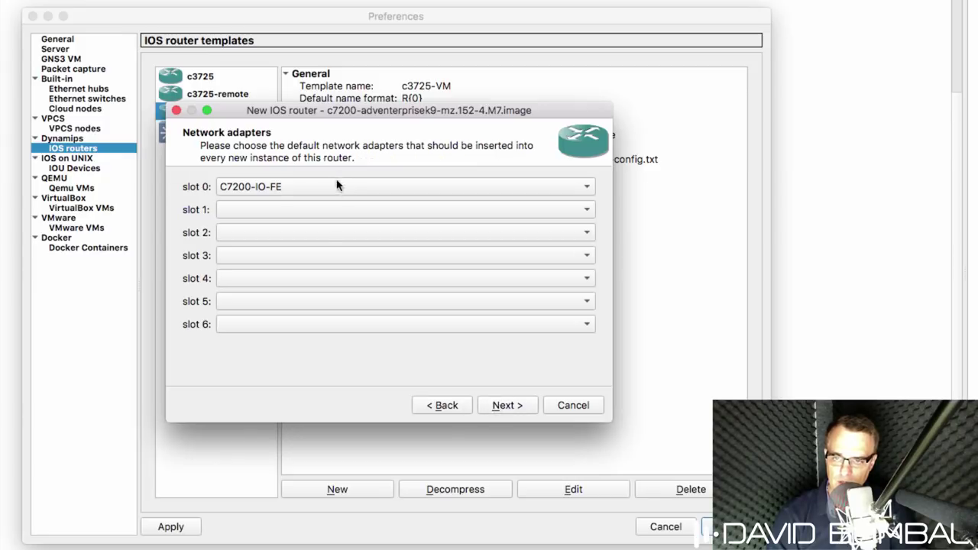
- Put a PA-GE adapter in slot 1 and a PA-4T+ adapter in slot 2
{"action": "left_click", "coordinate": [315, 211]}
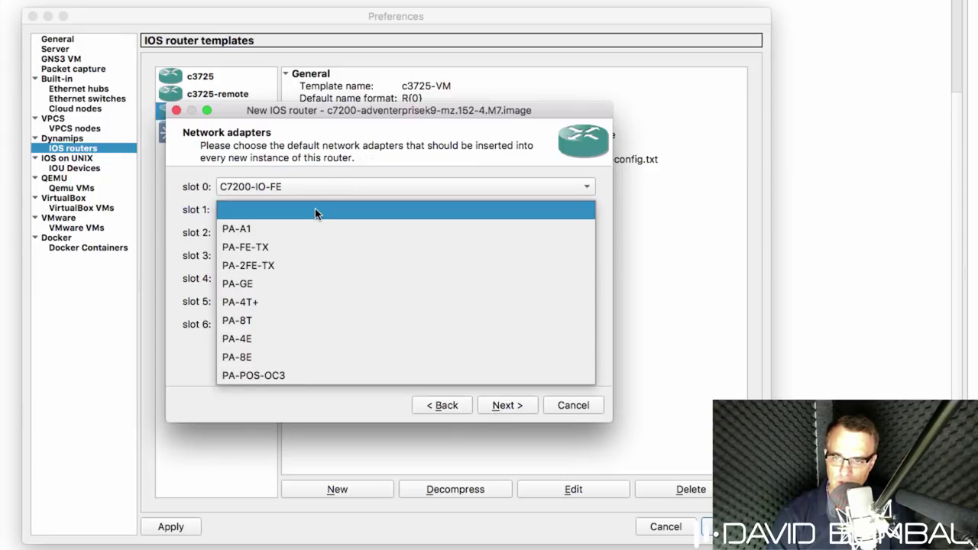
{"action": "left_click", "coordinate": [283, 287]}
{"action": "left_click", "coordinate": [269, 234]}
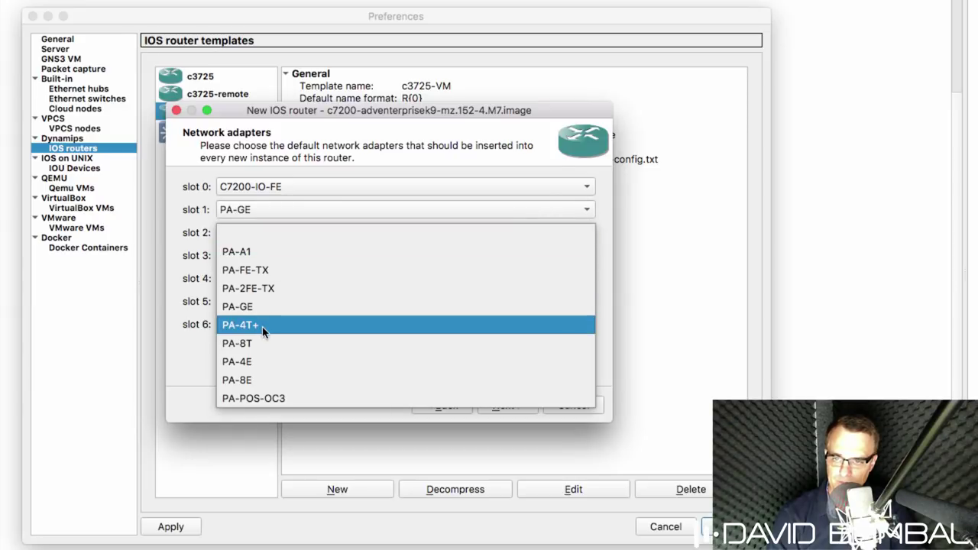
{"action": "left_click", "coordinate": [262, 328]}
{"action": "left_click", "coordinate": [524, 408]}
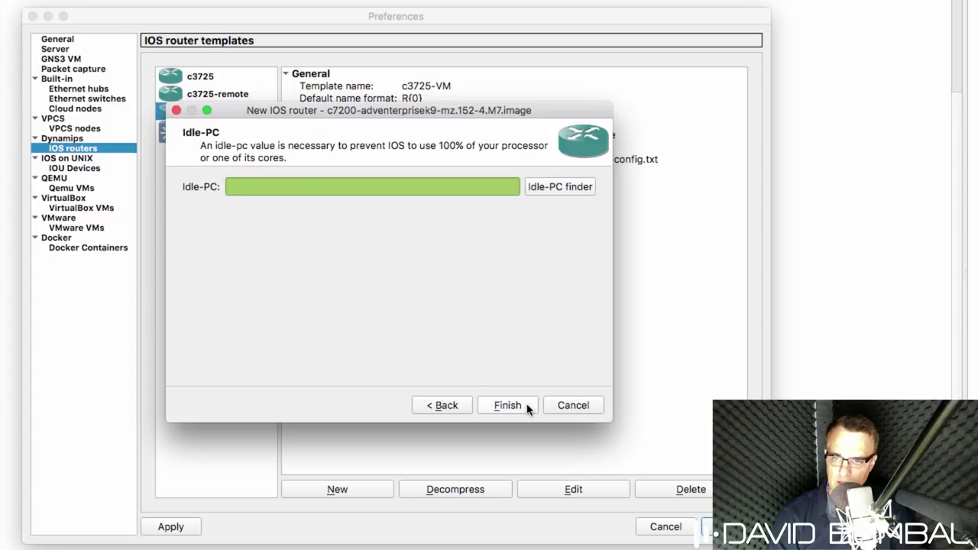
- Find and accept Idle-PC value 0x60189214, then finish the c7200-ios15-vm template
{"action": "left_click", "coordinate": [552, 192]}
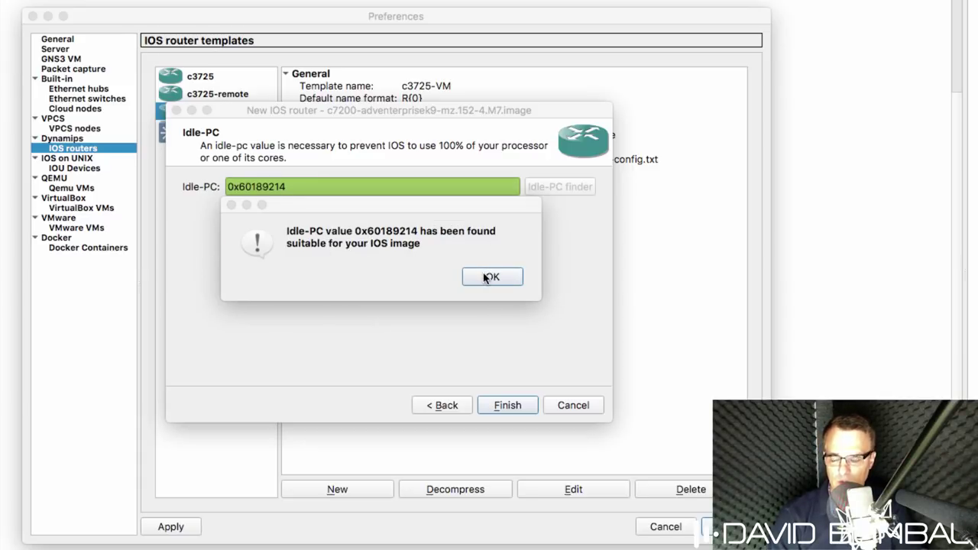
{"action": "left_click", "coordinate": [489, 278]}
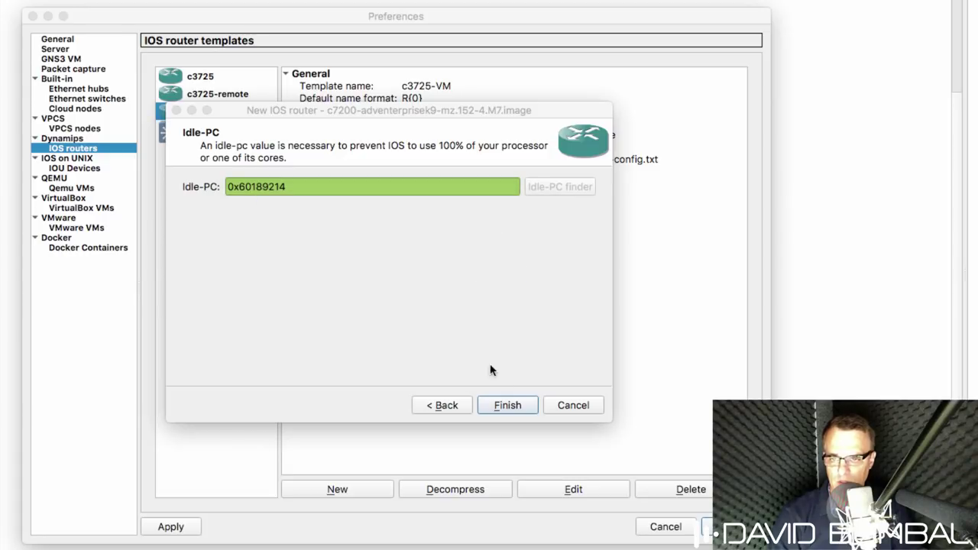
{"action": "left_click", "coordinate": [506, 405]}
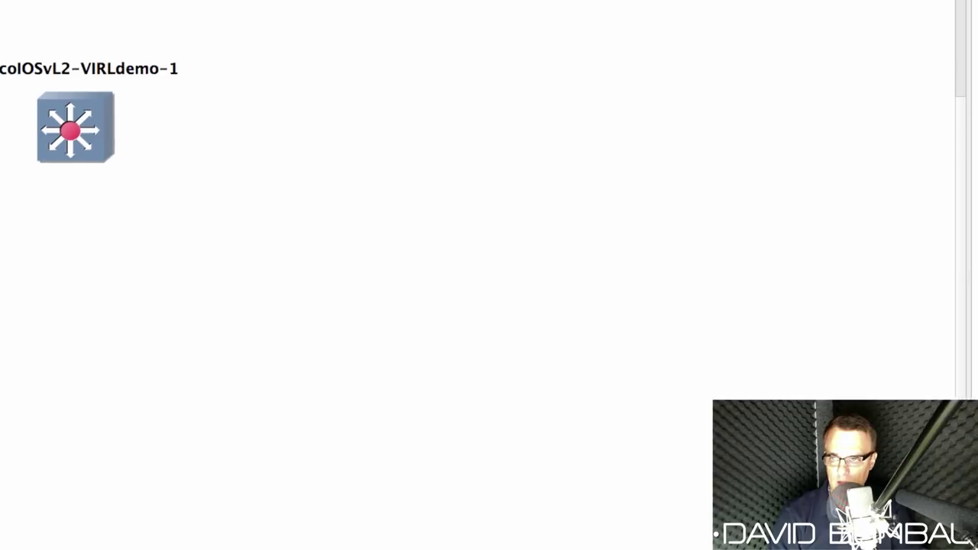
- Add an installed c7200-ios15-vm router, R1, to the topology beside the switch
{"action": "left_click", "coordinate": [144, 79]}
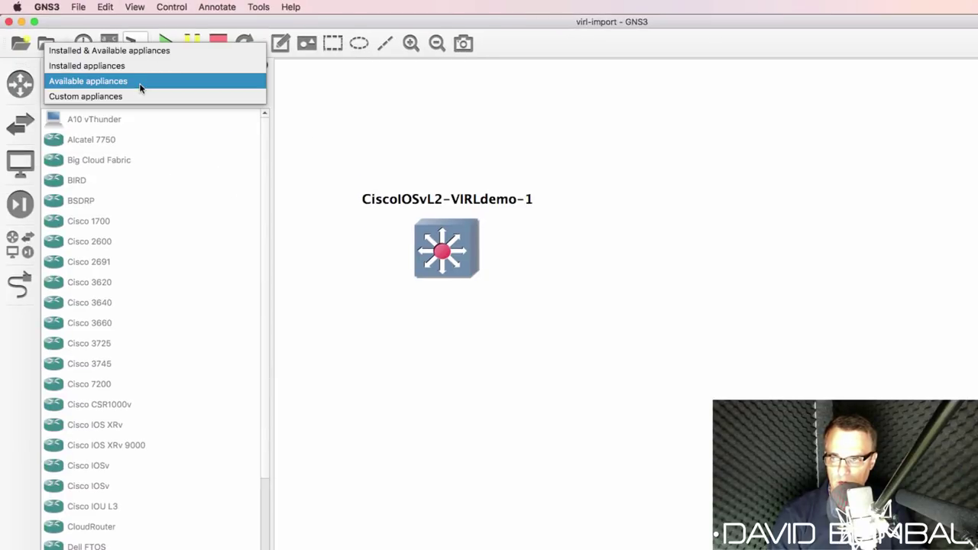
{"action": "left_click", "coordinate": [140, 68]}
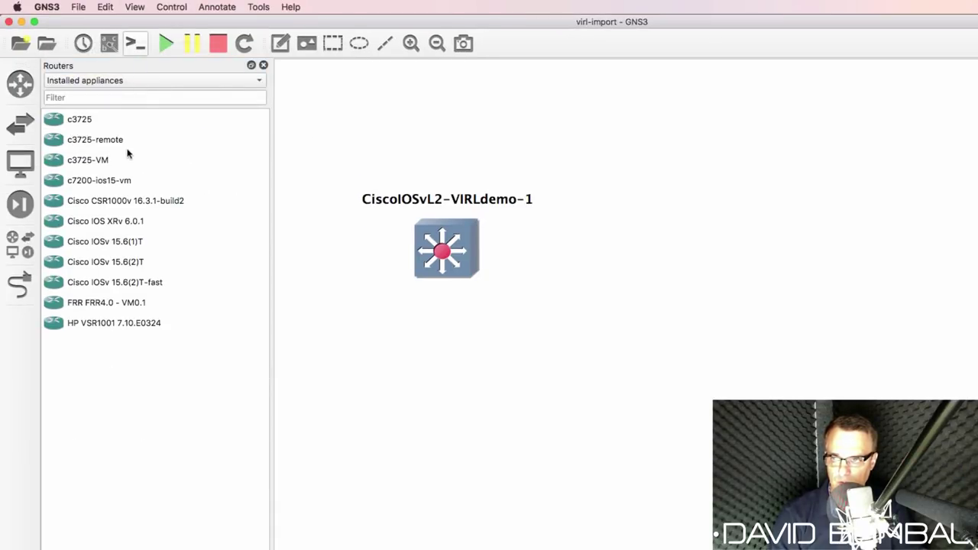
{"action": "left_click_drag", "start_coordinate": [140, 181], "coordinate": [724, 223]}
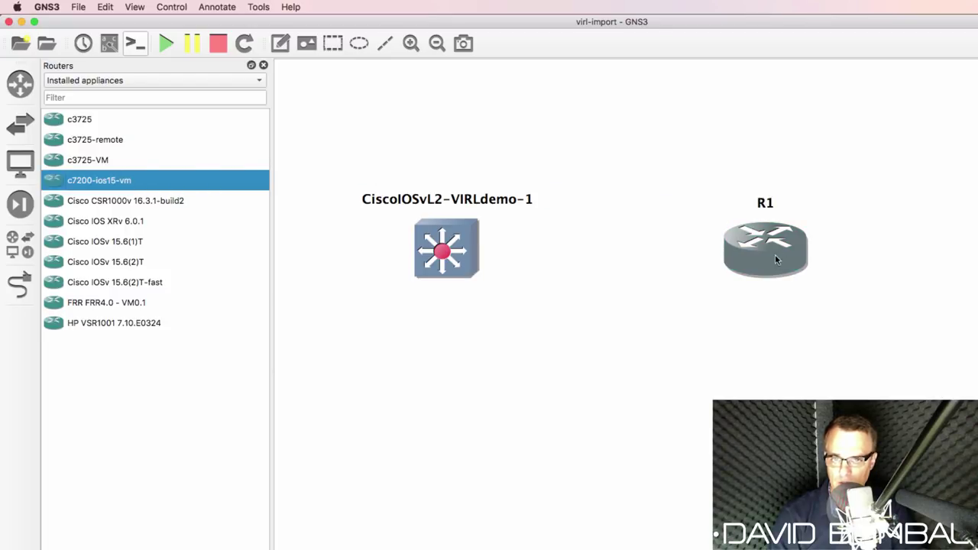
{"action": "left_click_drag", "start_coordinate": [775, 254], "coordinate": [741, 262]}
- Open R1's console and check it boots the C7200-ADVENTERPRISEK9-M image
{"action": "right_click", "coordinate": [740, 261]}
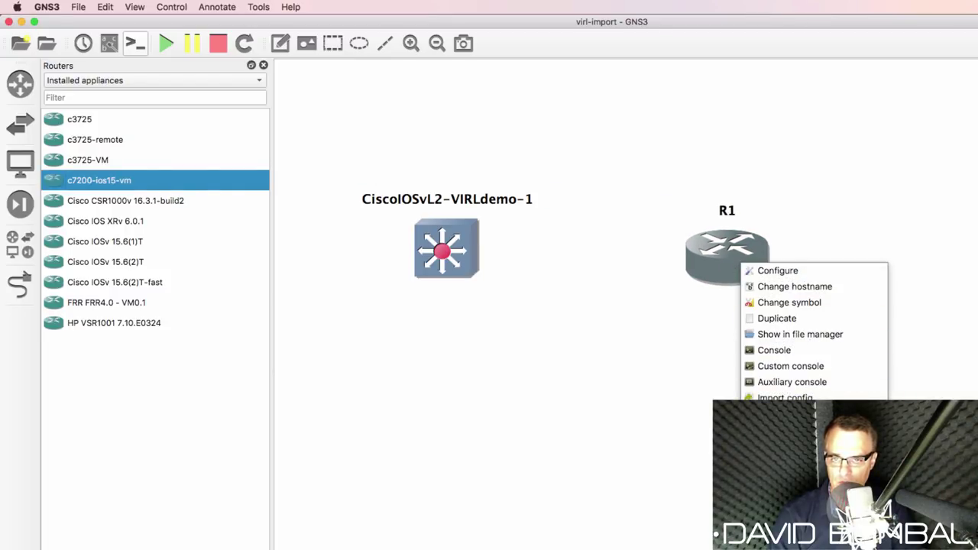
{"action": "right_click", "coordinate": [708, 258]}
{"action": "right_click", "coordinate": [708, 258]}
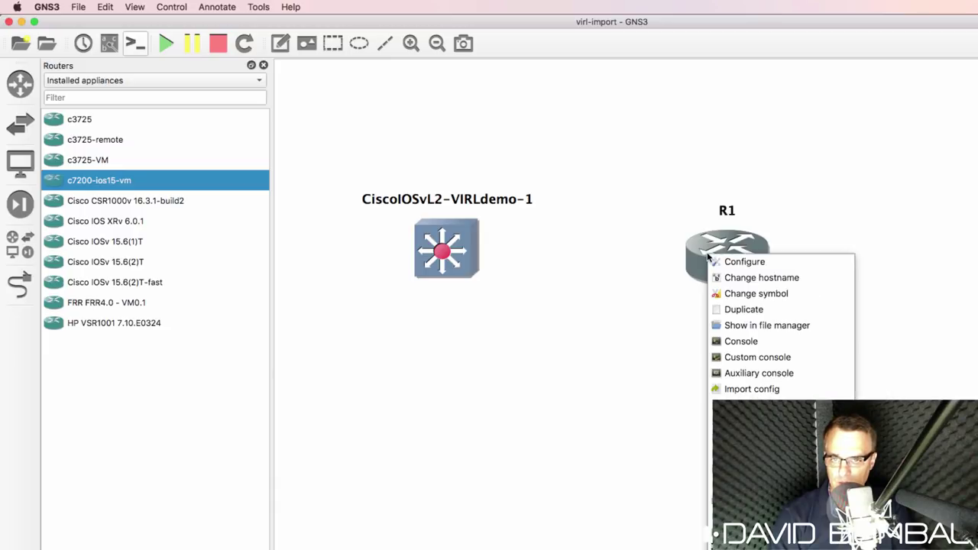
{"action": "left_click", "coordinate": [790, 341]}
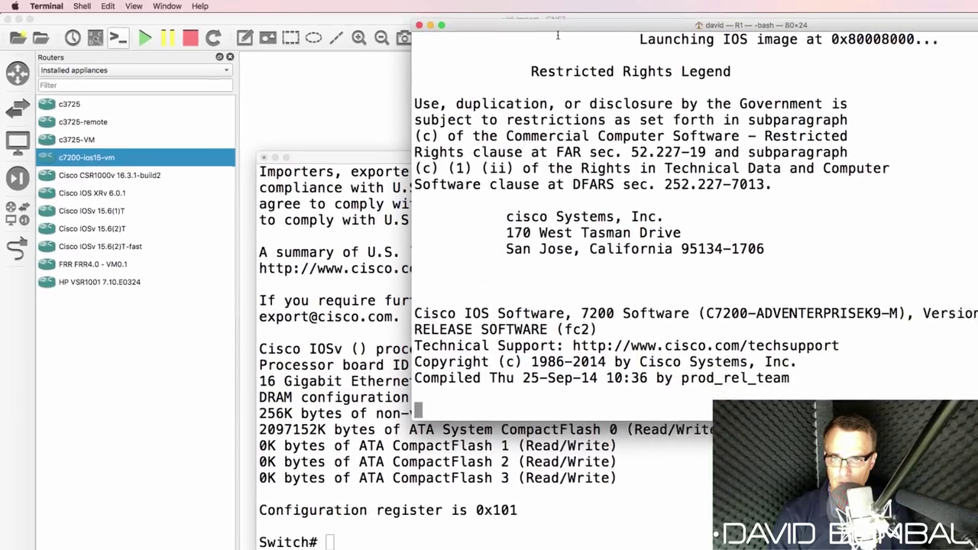
{"action": "left_click_drag", "start_coordinate": [598, 28], "coordinate": [449, 136]}
{"action": "left_click_drag", "start_coordinate": [499, 375], "coordinate": [698, 376]}
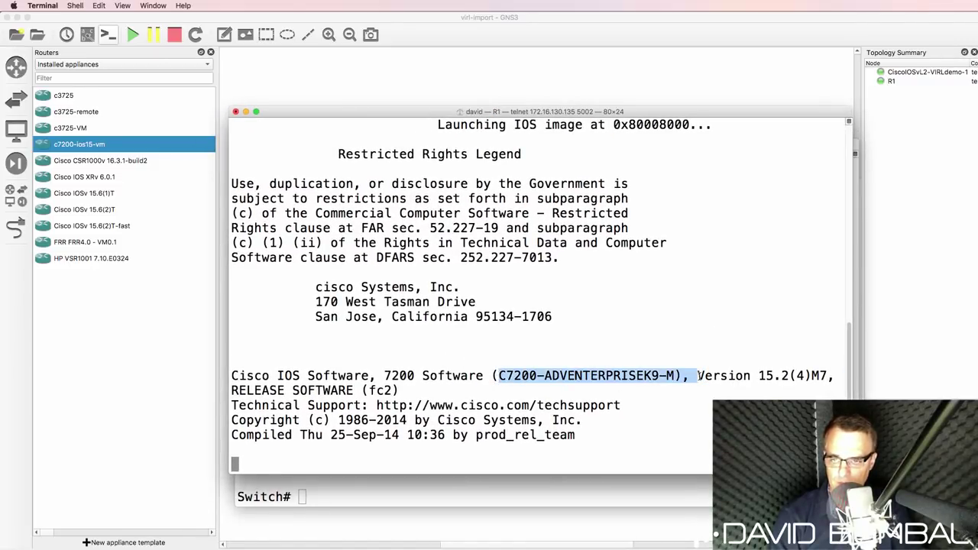
{"action": "left_click", "coordinate": [408, 74]}
- Link the switch's Gi0/0 to R1's GigabitEthernet1/0
{"action": "left_click", "coordinate": [17, 229]}
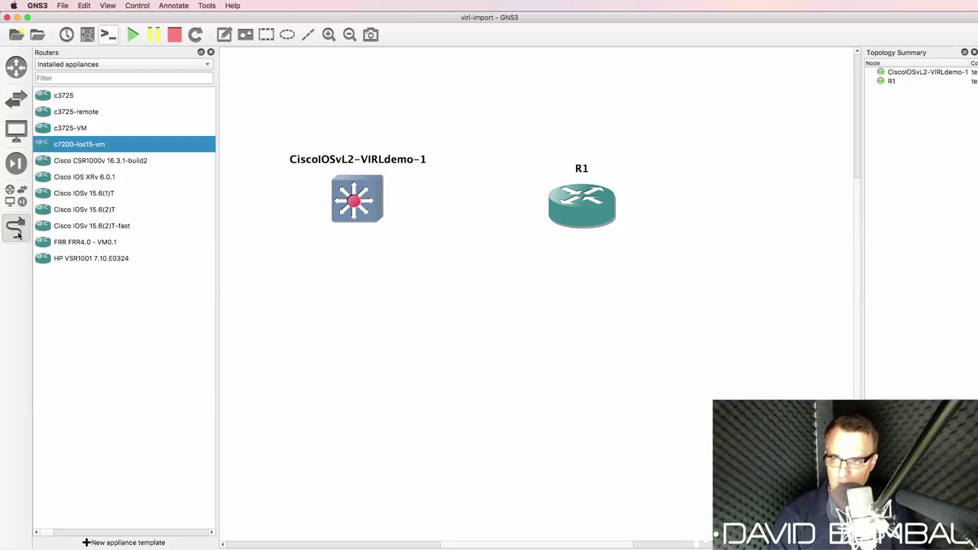
{"action": "left_click", "coordinate": [376, 204]}
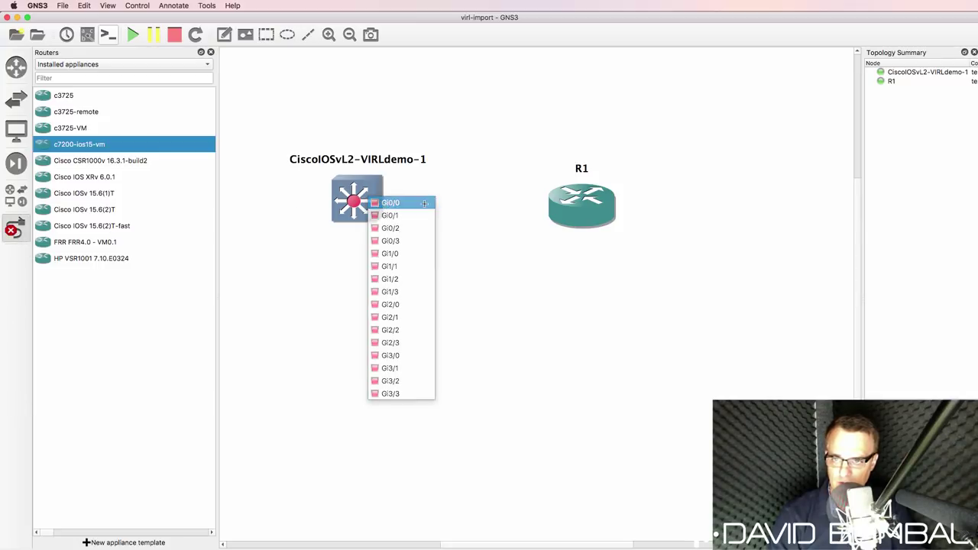
{"action": "left_click", "coordinate": [386, 202]}
{"action": "left_click", "coordinate": [593, 211]}
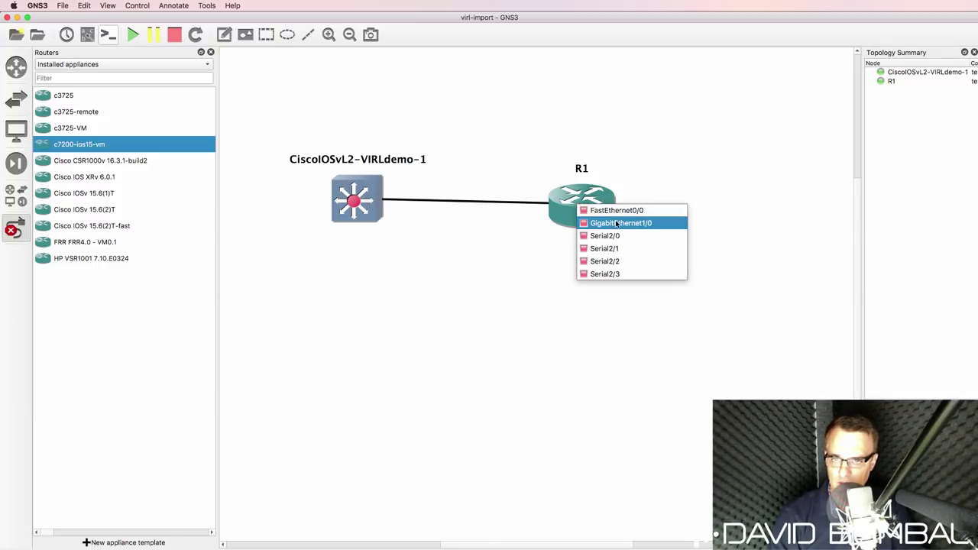
{"action": "left_click", "coordinate": [616, 223]}
{"action": "left_click", "coordinate": [211, 52]}
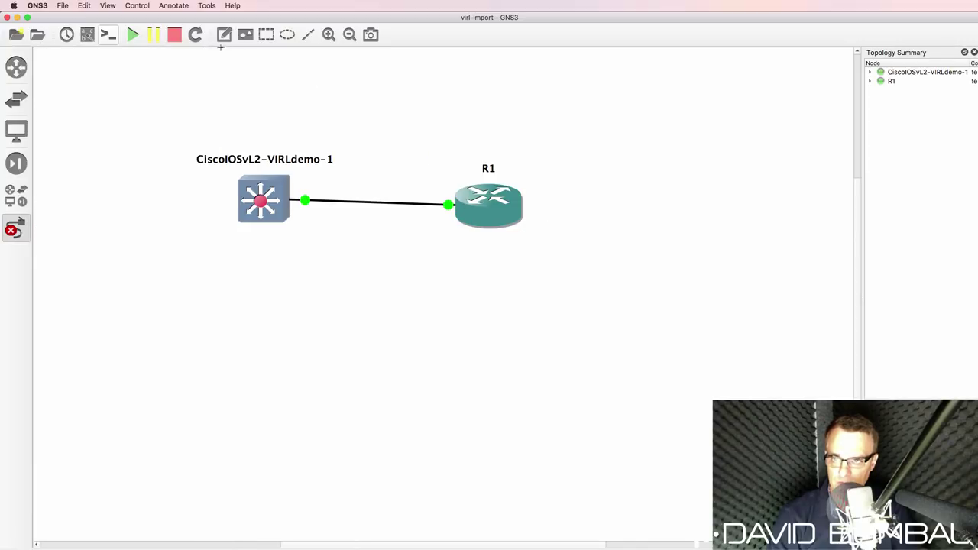
{"action": "left_click", "coordinate": [13, 229]}
- Straighten the link and show the Gi0/0 and g1/0 interface labels
{"action": "left_click_drag", "start_coordinate": [489, 203], "coordinate": [480, 195]}
{"action": "left_click", "coordinate": [87, 34]}
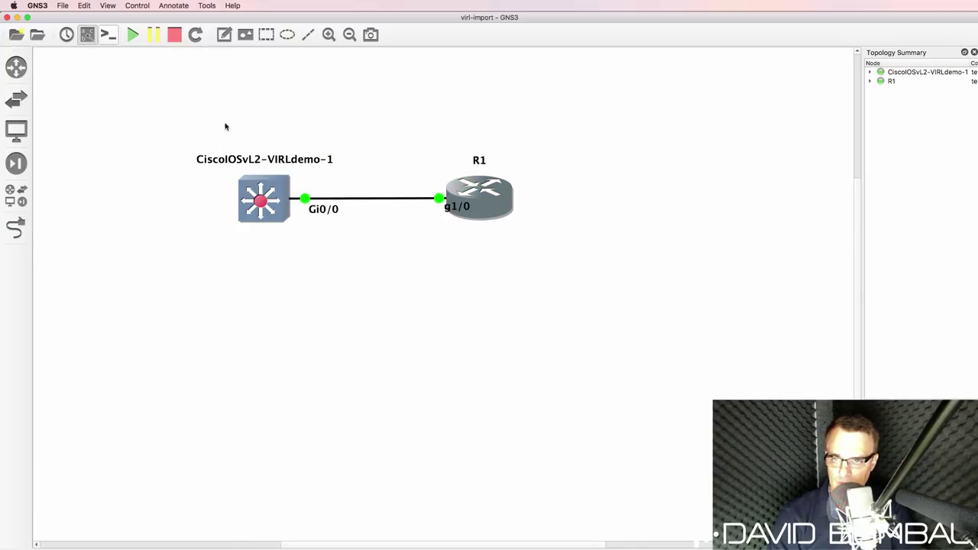
{"action": "left_click_drag", "start_coordinate": [420, 219], "coordinate": [399, 214]}
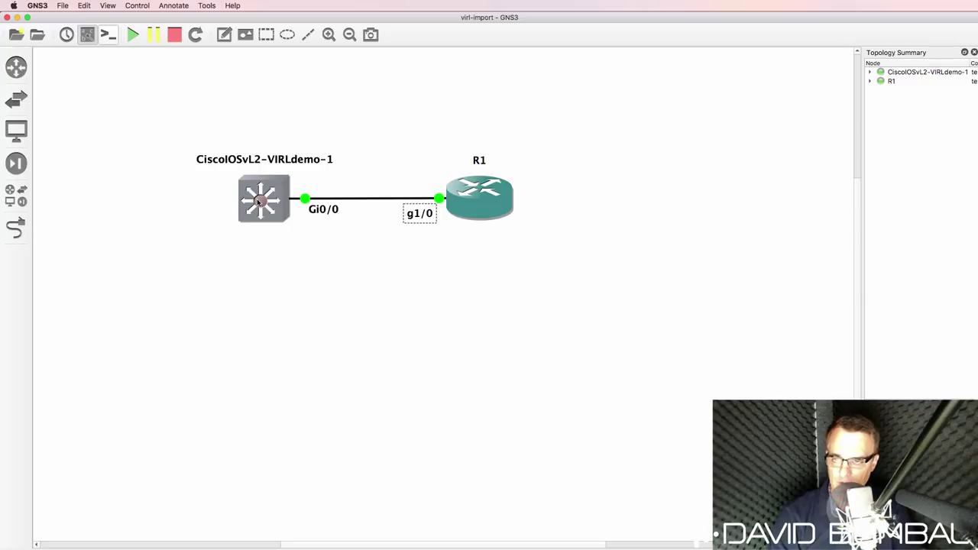
{"action": "mouse_move", "coordinate": [483, 196]}
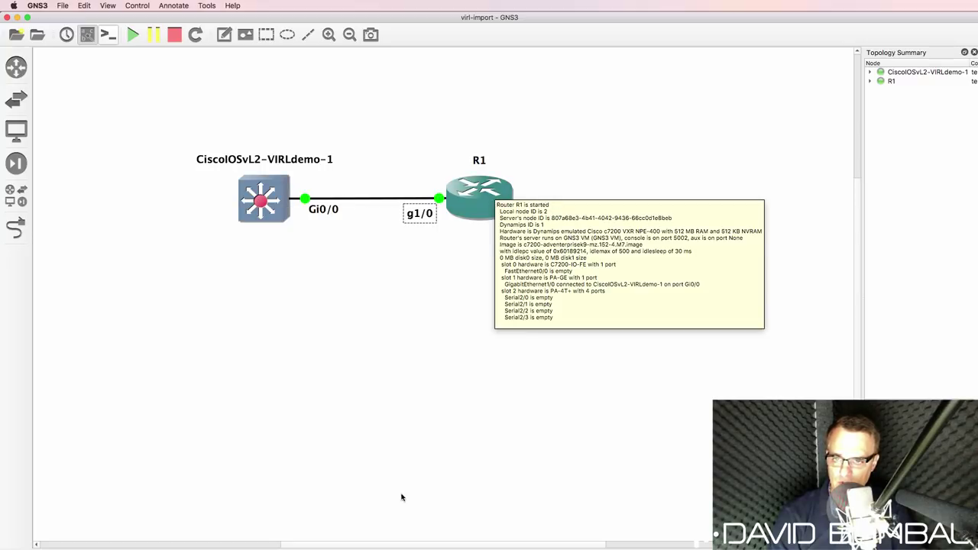
- Run sh ver on R1 and review the C7200-ADVENTERPRISEK9-M Version 15.2(4)M7 output
{"action": "key", "text": "super+Tab"}
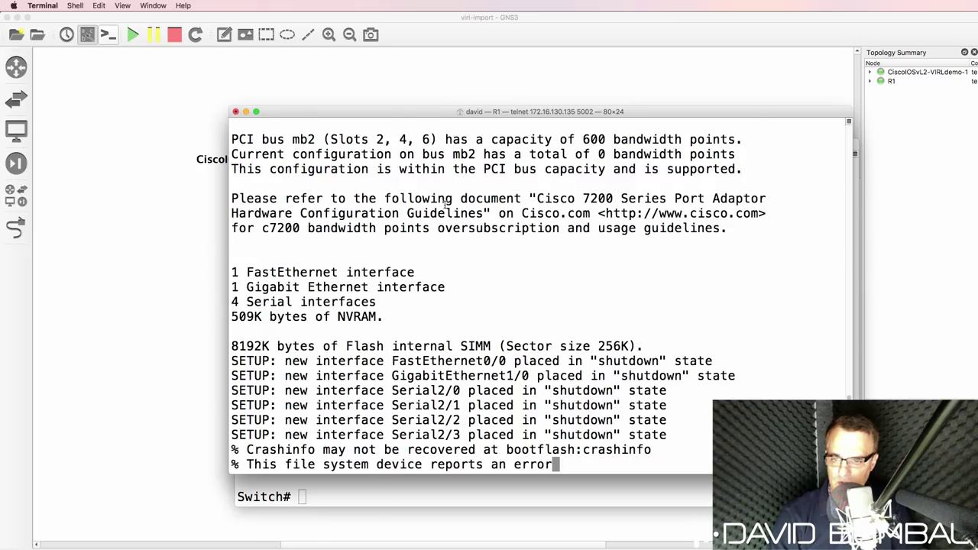
{"action": "key", "text": "Return"}
{"action": "key", "text": "Return"}
{"action": "key", "text": "Return"}
{"action": "key", "text": "Return"}
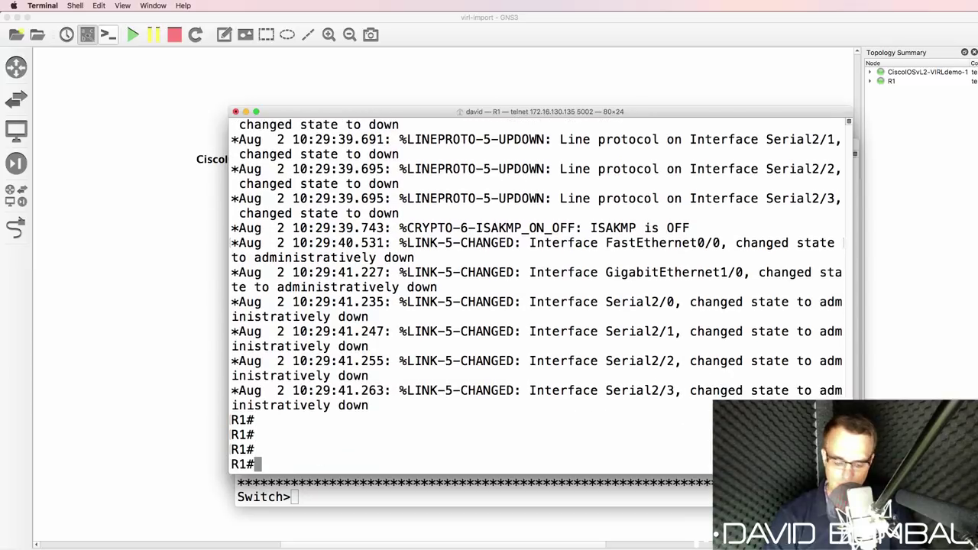
{"action": "type", "text": "sh ver"}
{"action": "key", "text": "Return"}
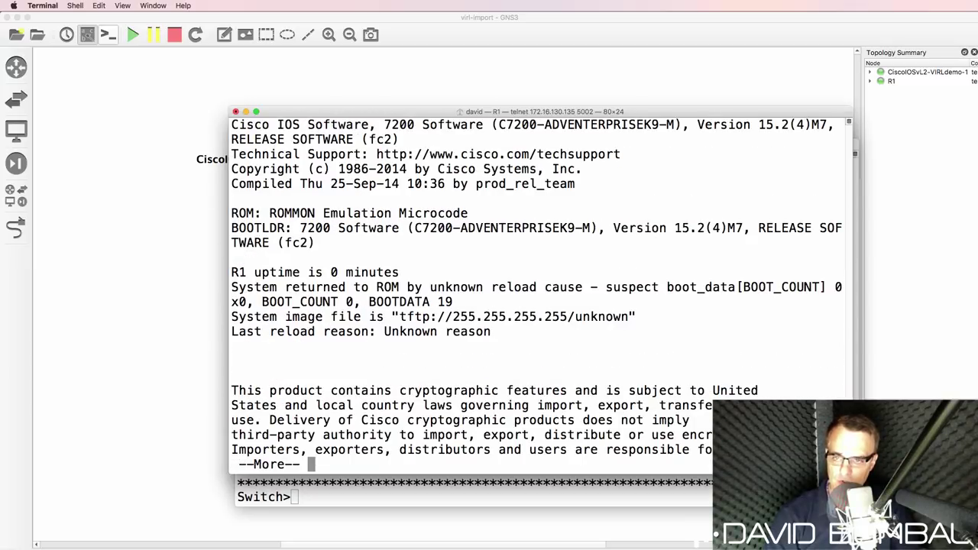
{"action": "left_click_drag", "start_coordinate": [696, 127], "coordinate": [232, 125]}
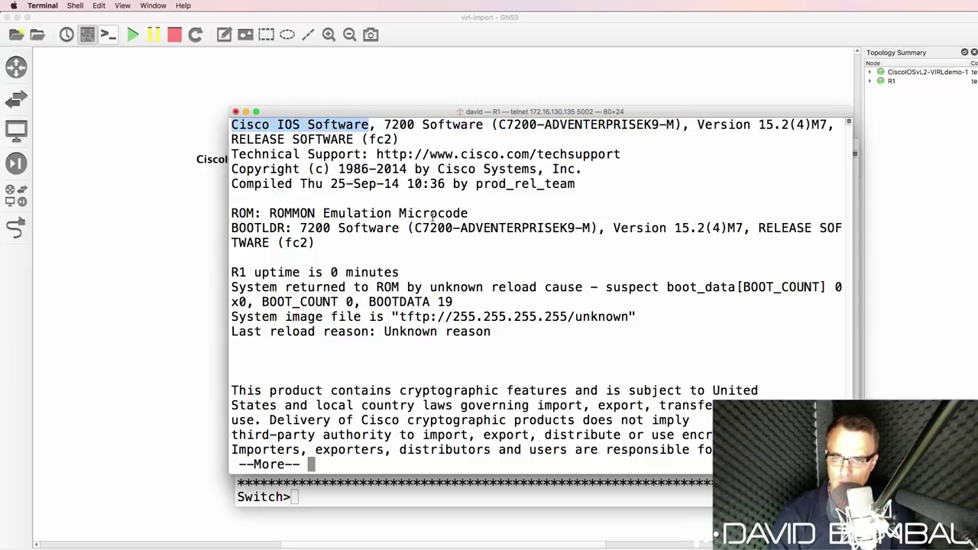
{"action": "left_click_drag", "start_coordinate": [419, 228], "coordinate": [590, 225]}
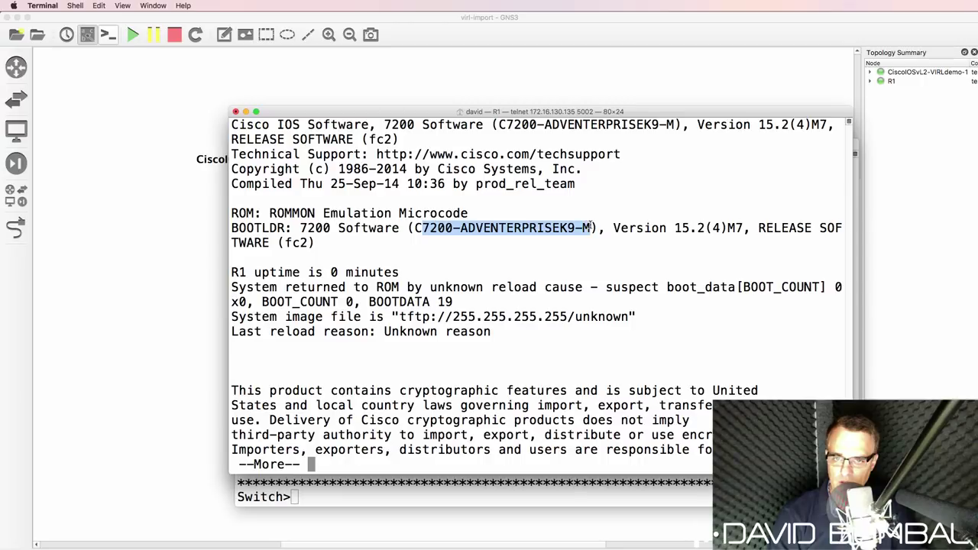
{"action": "triple_click", "coordinate": [683, 237]}
{"action": "key", "text": "Return"}
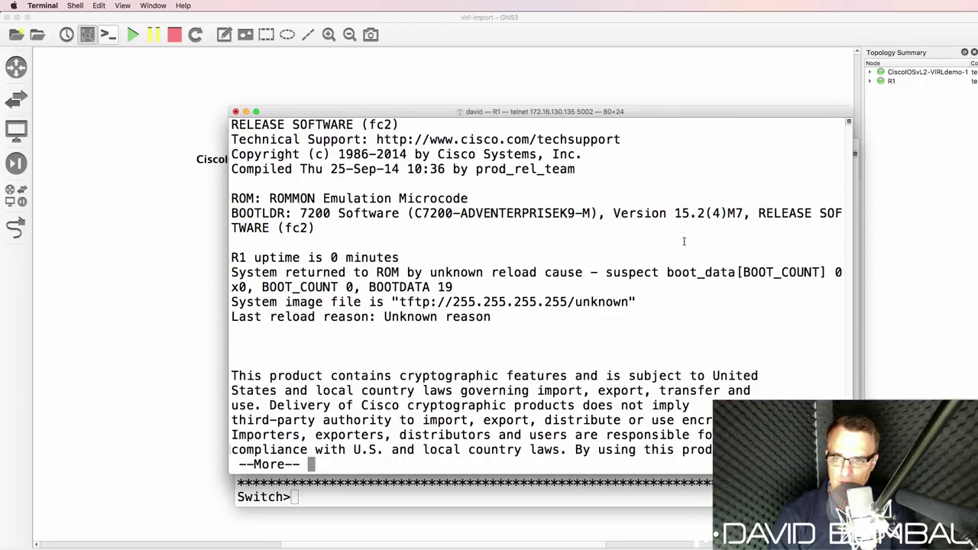
{"action": "key", "text": "space"}
{"action": "key", "text": "space"}
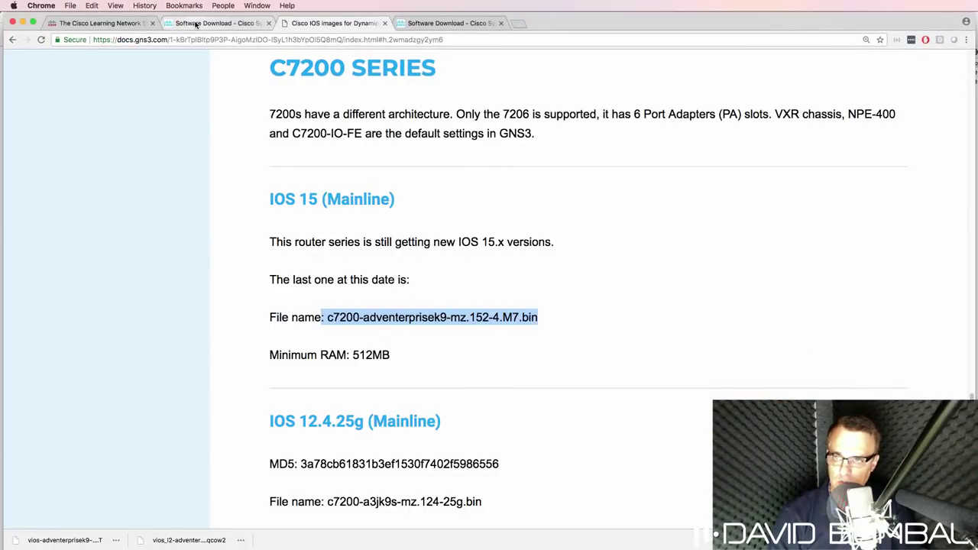
- View the IOSvL2 and 7204VXR Router download pages in Chrome, then zoom out
{"action": "left_click", "coordinate": [196, 25]}
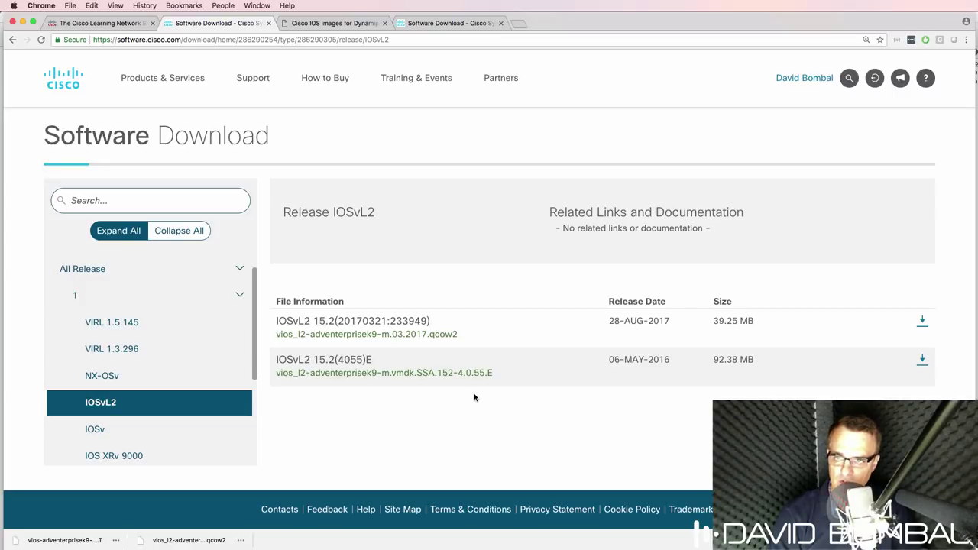
{"action": "left_click", "coordinate": [425, 23]}
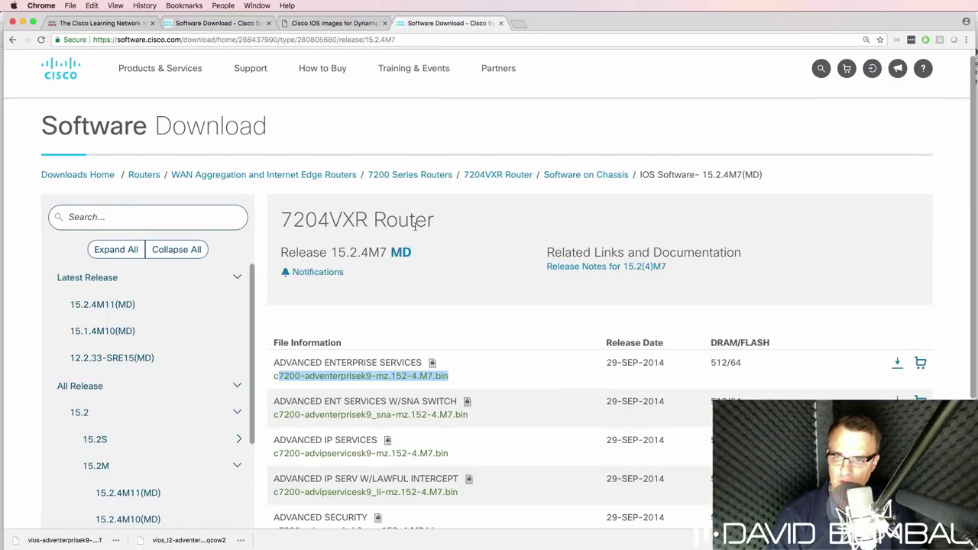
{"action": "left_click_drag", "start_coordinate": [433, 221], "coordinate": [283, 218]}
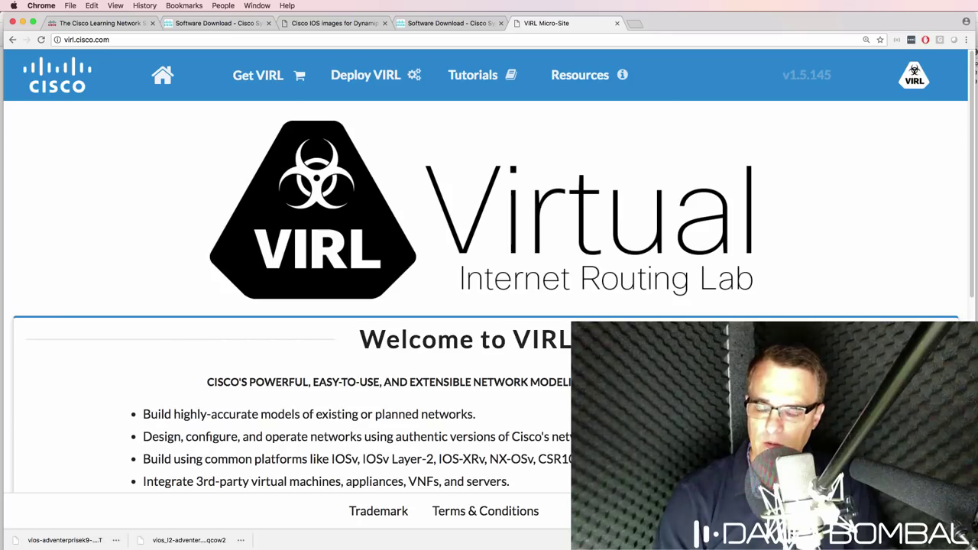
{"action": "key", "text": "super+minus"}
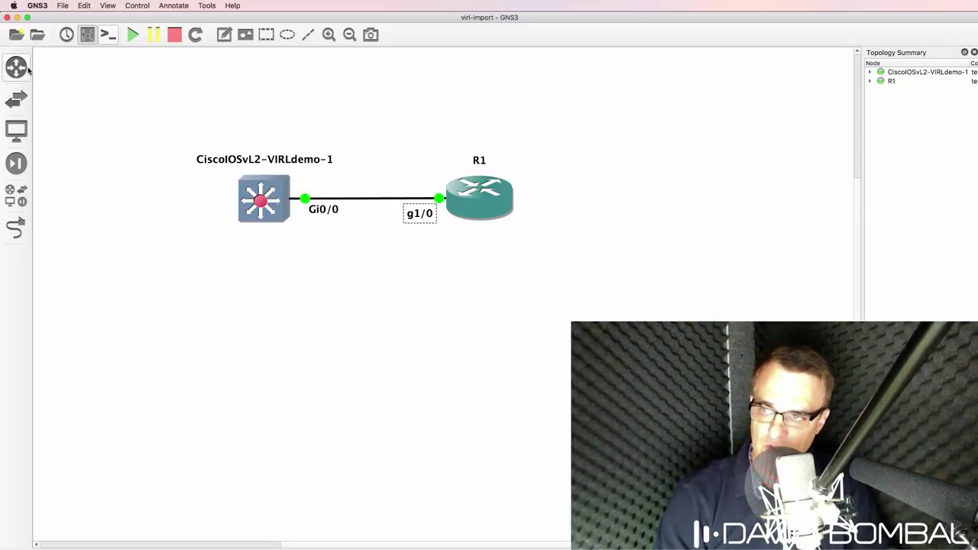
- List all available appliances in the GNS3 device browser
{"action": "left_click", "coordinate": [16, 67]}
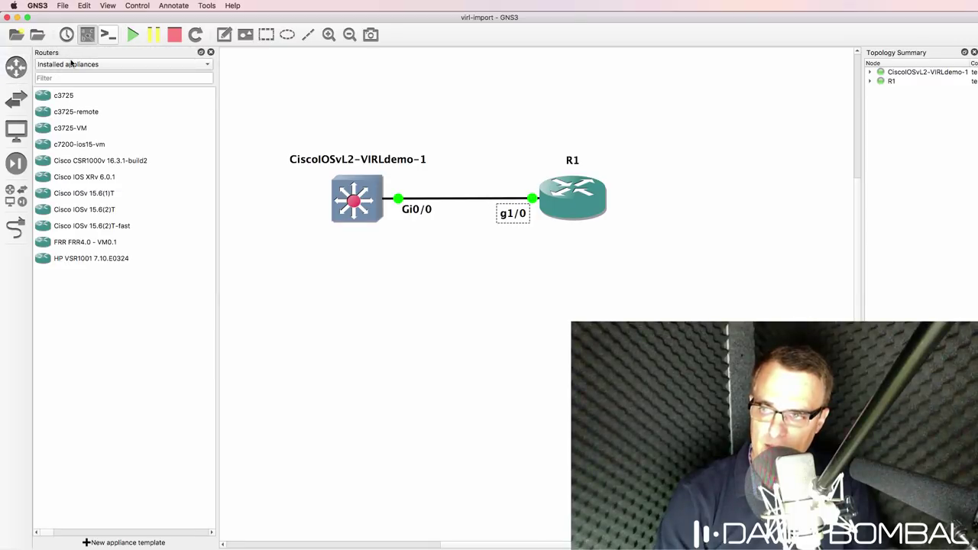
{"action": "left_click", "coordinate": [73, 64]}
{"action": "left_click", "coordinate": [74, 76]}
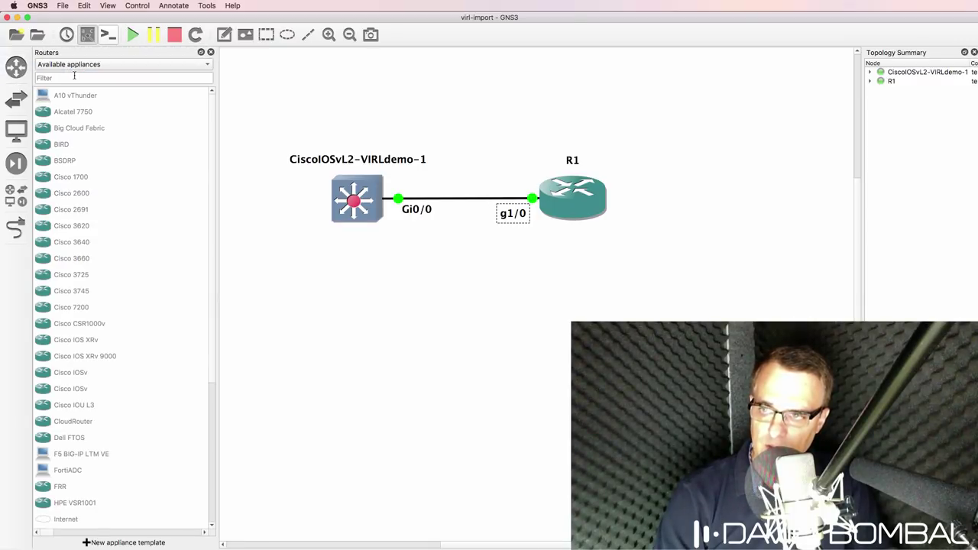
{"action": "scroll", "coordinate": [100, 233], "scroll_direction": "down", "scroll_amount": 5}
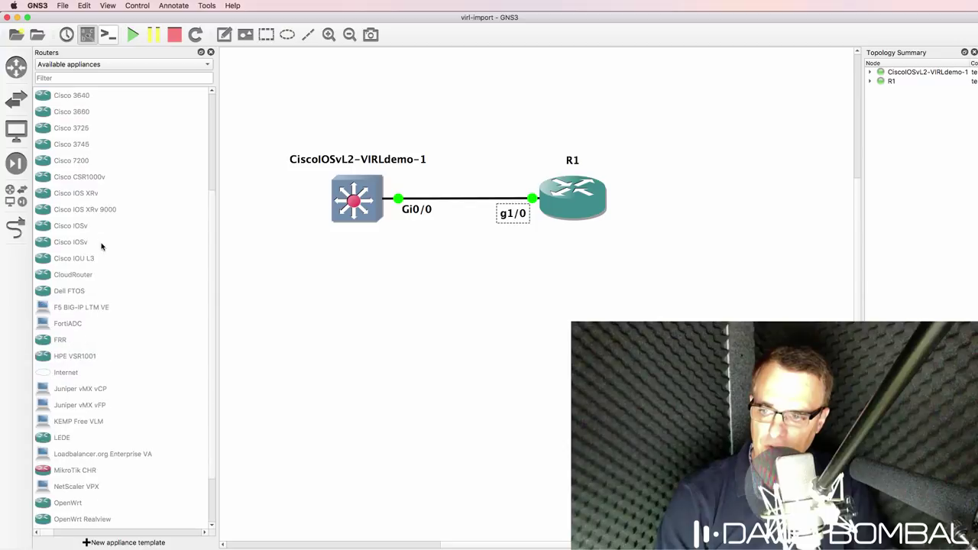
- Browse switches, picking out Arista vEOS, Cumulus VX and Cisco IOSvL2, then return to Chrome
{"action": "left_click", "coordinate": [16, 98]}
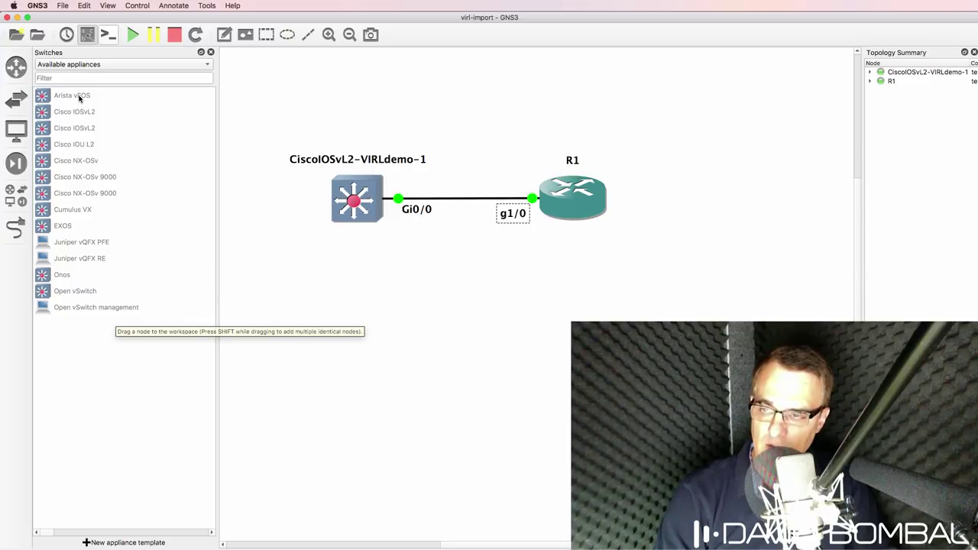
{"action": "left_click", "coordinate": [79, 97]}
{"action": "left_click", "coordinate": [95, 210]}
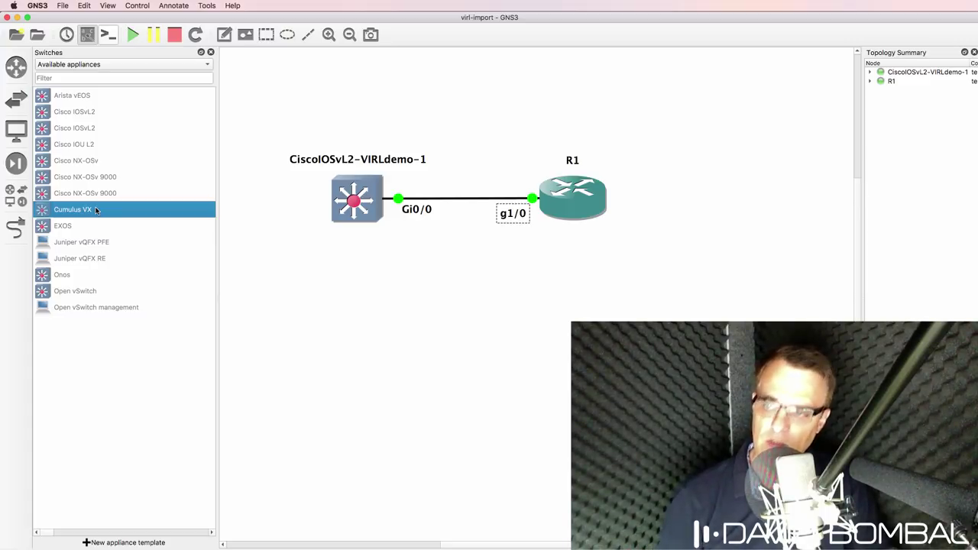
{"action": "left_click", "coordinate": [96, 128]}
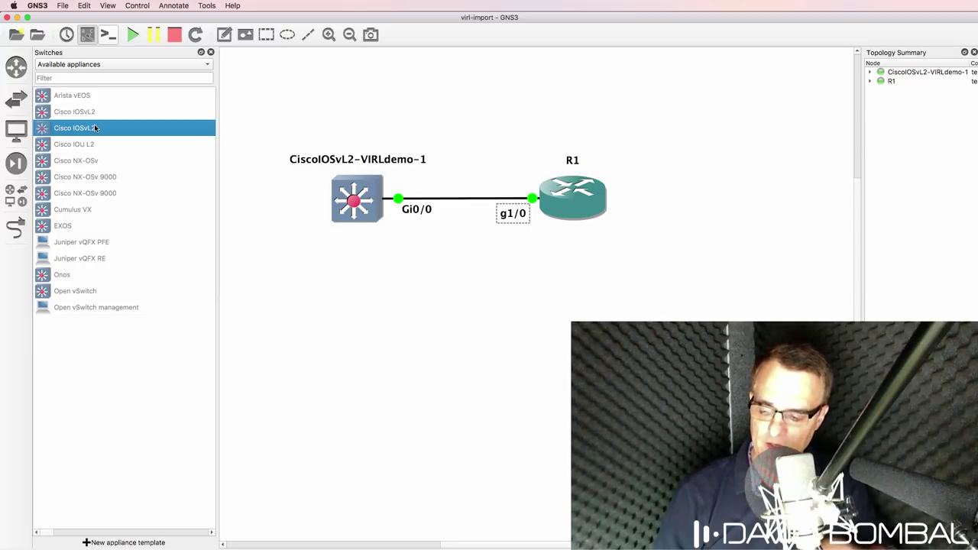
{"action": "key", "text": "super+Tab"}
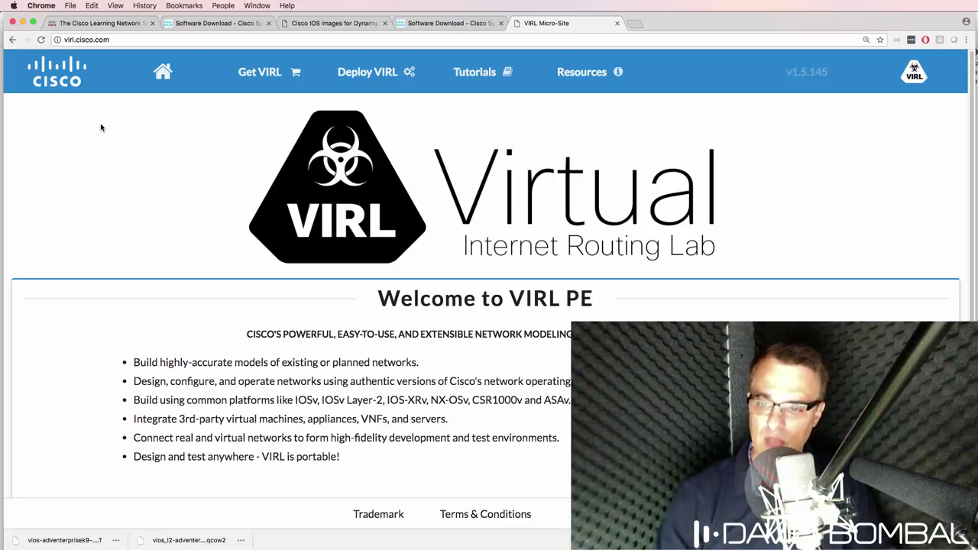
{"action": "left_click_drag", "start_coordinate": [295, 400], "coordinate": [572, 400]}
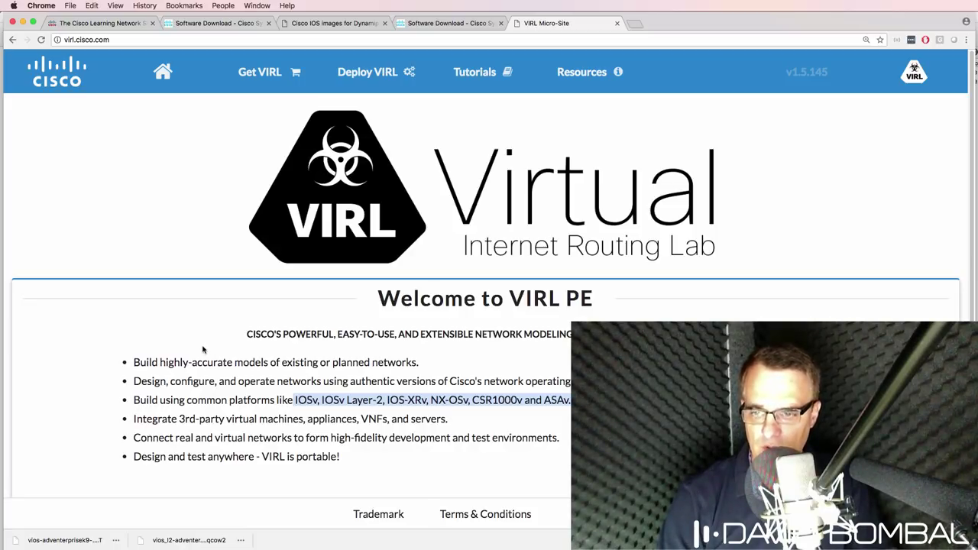
{"action": "left_click", "coordinate": [311, 390]}
{"action": "left_click_drag", "start_coordinate": [295, 398], "coordinate": [572, 401]}
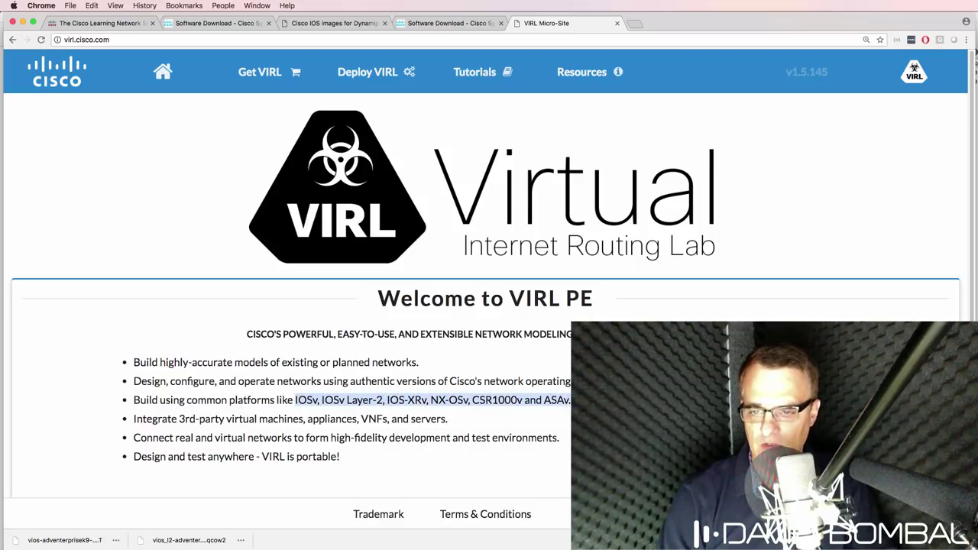